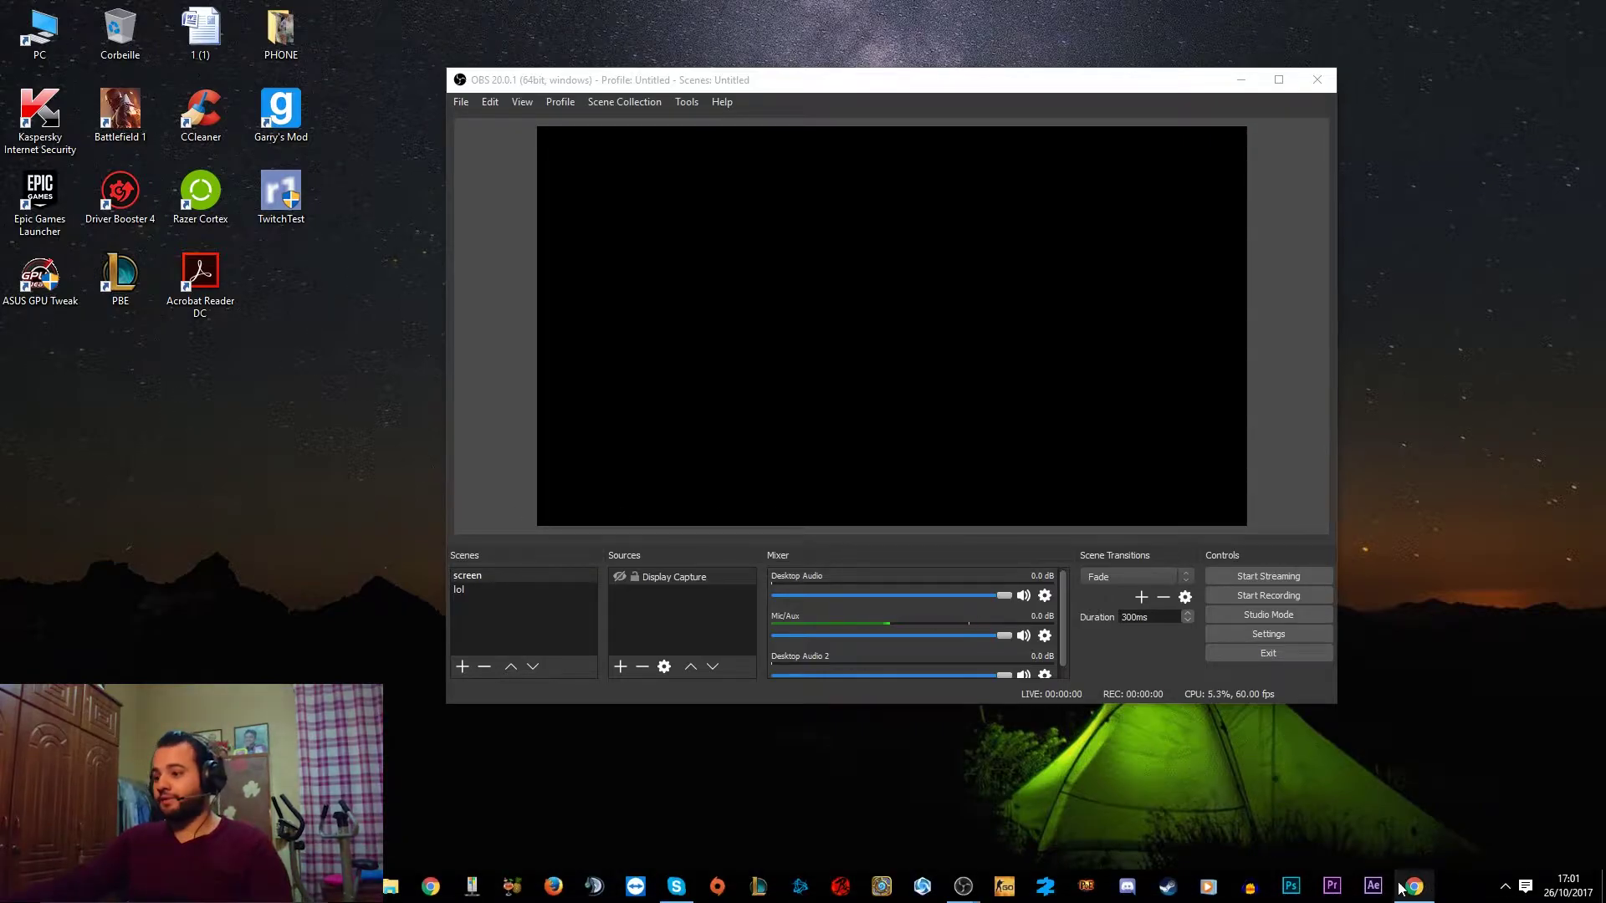
Step: View the OBS Studio download page in the browser and return to the OBS window
{"action": "left_click", "coordinate": [1410, 887]}
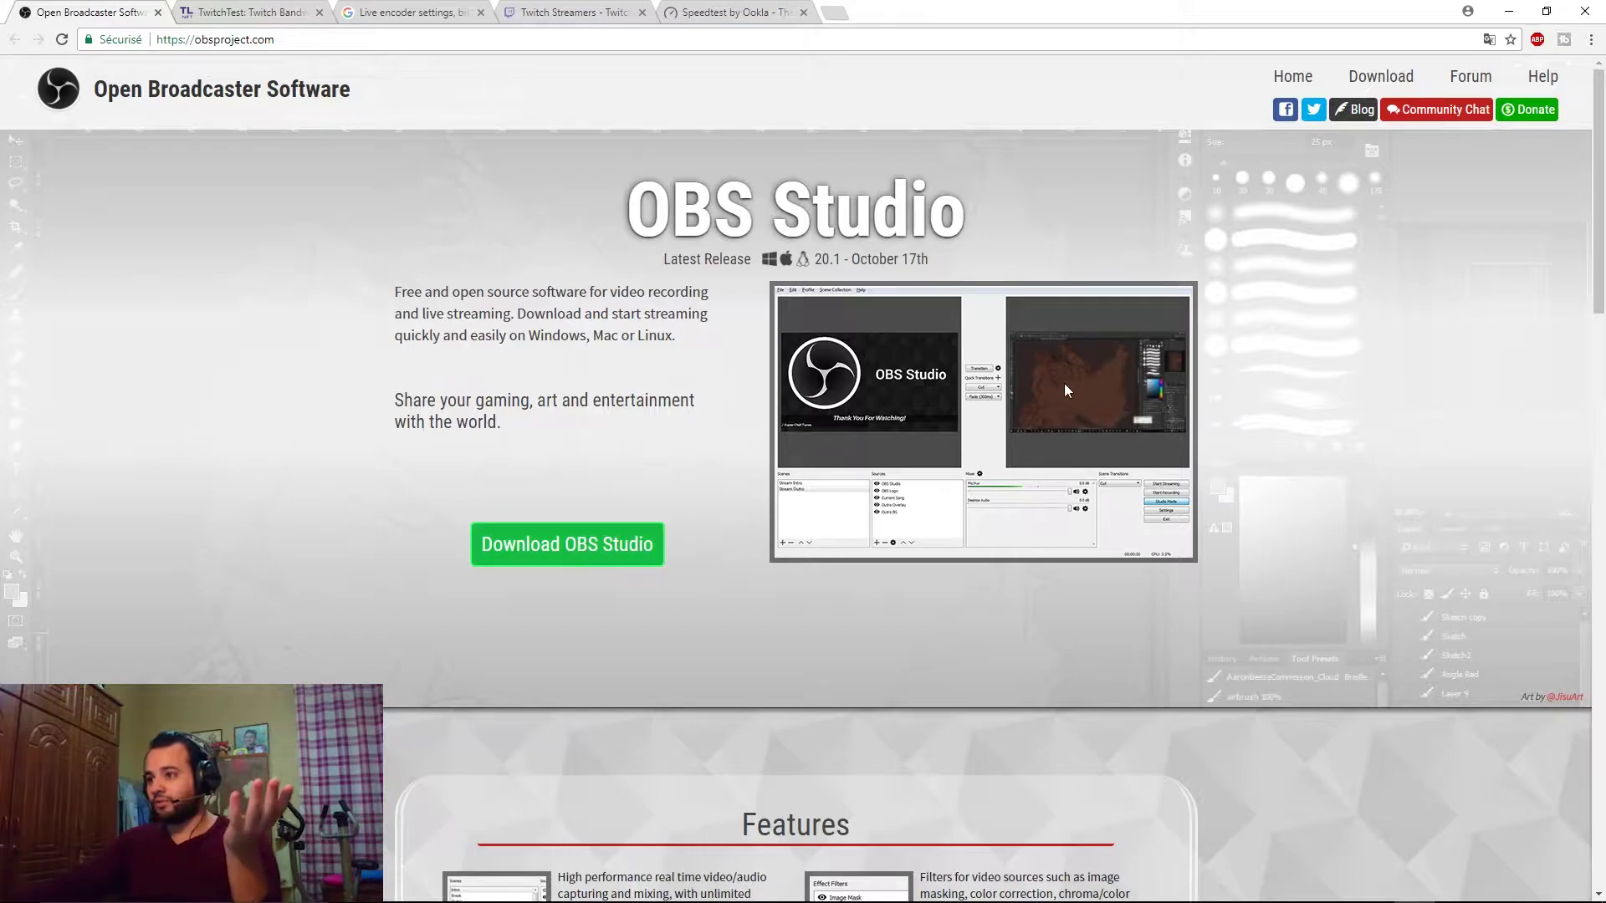
{"action": "left_click", "coordinate": [1505, 11]}
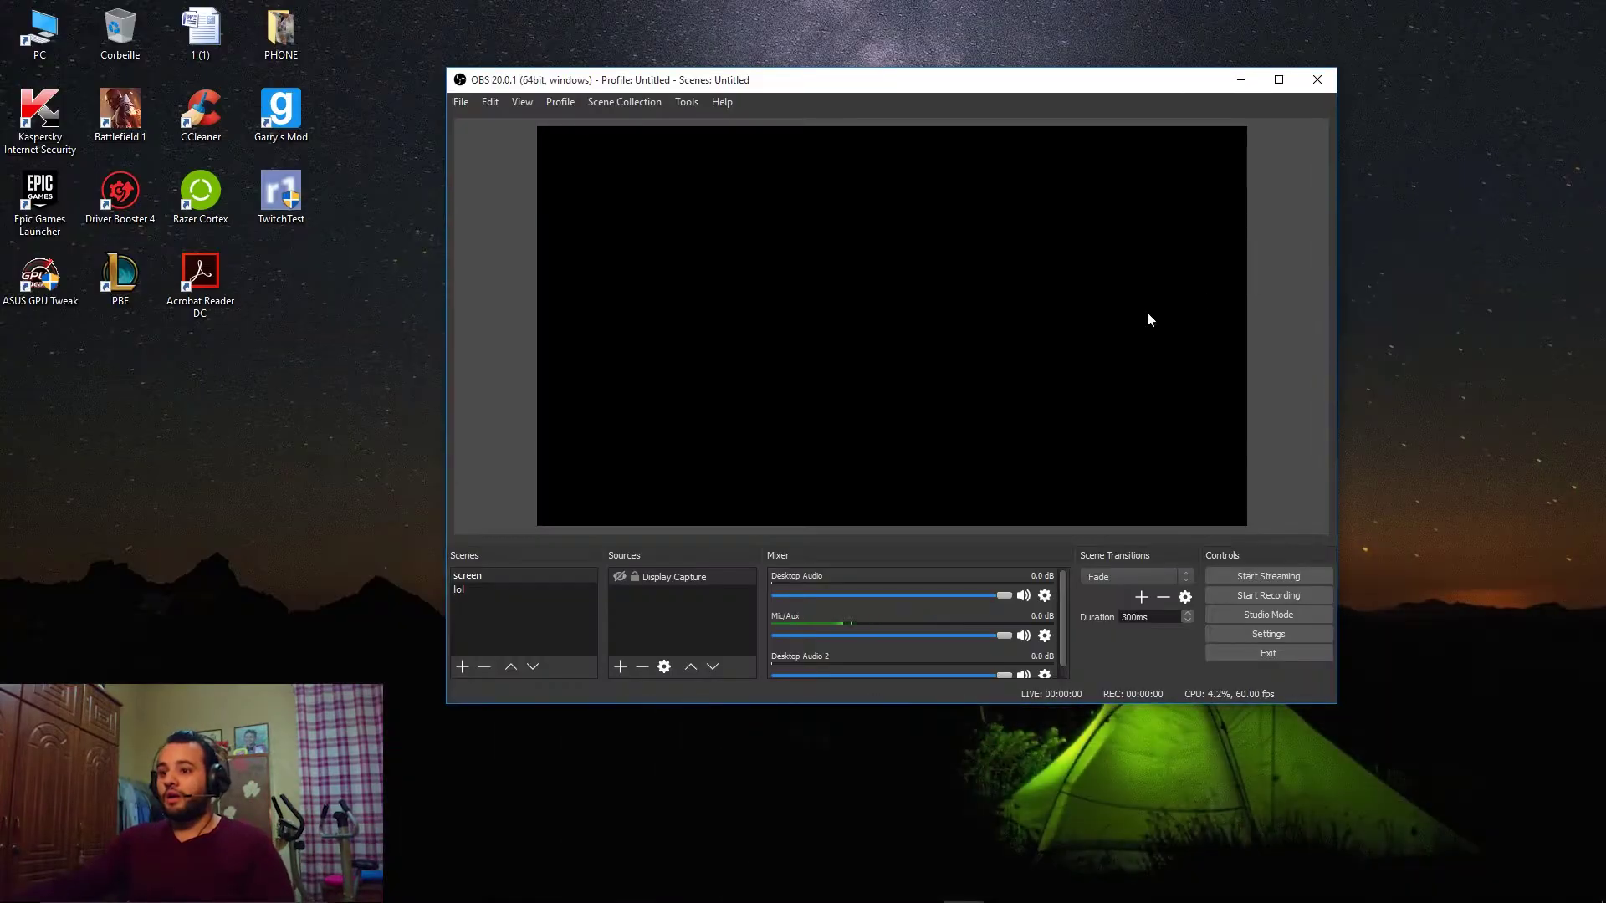
{"action": "left_click_drag", "start_coordinate": [776, 82], "coordinate": [710, 97]}
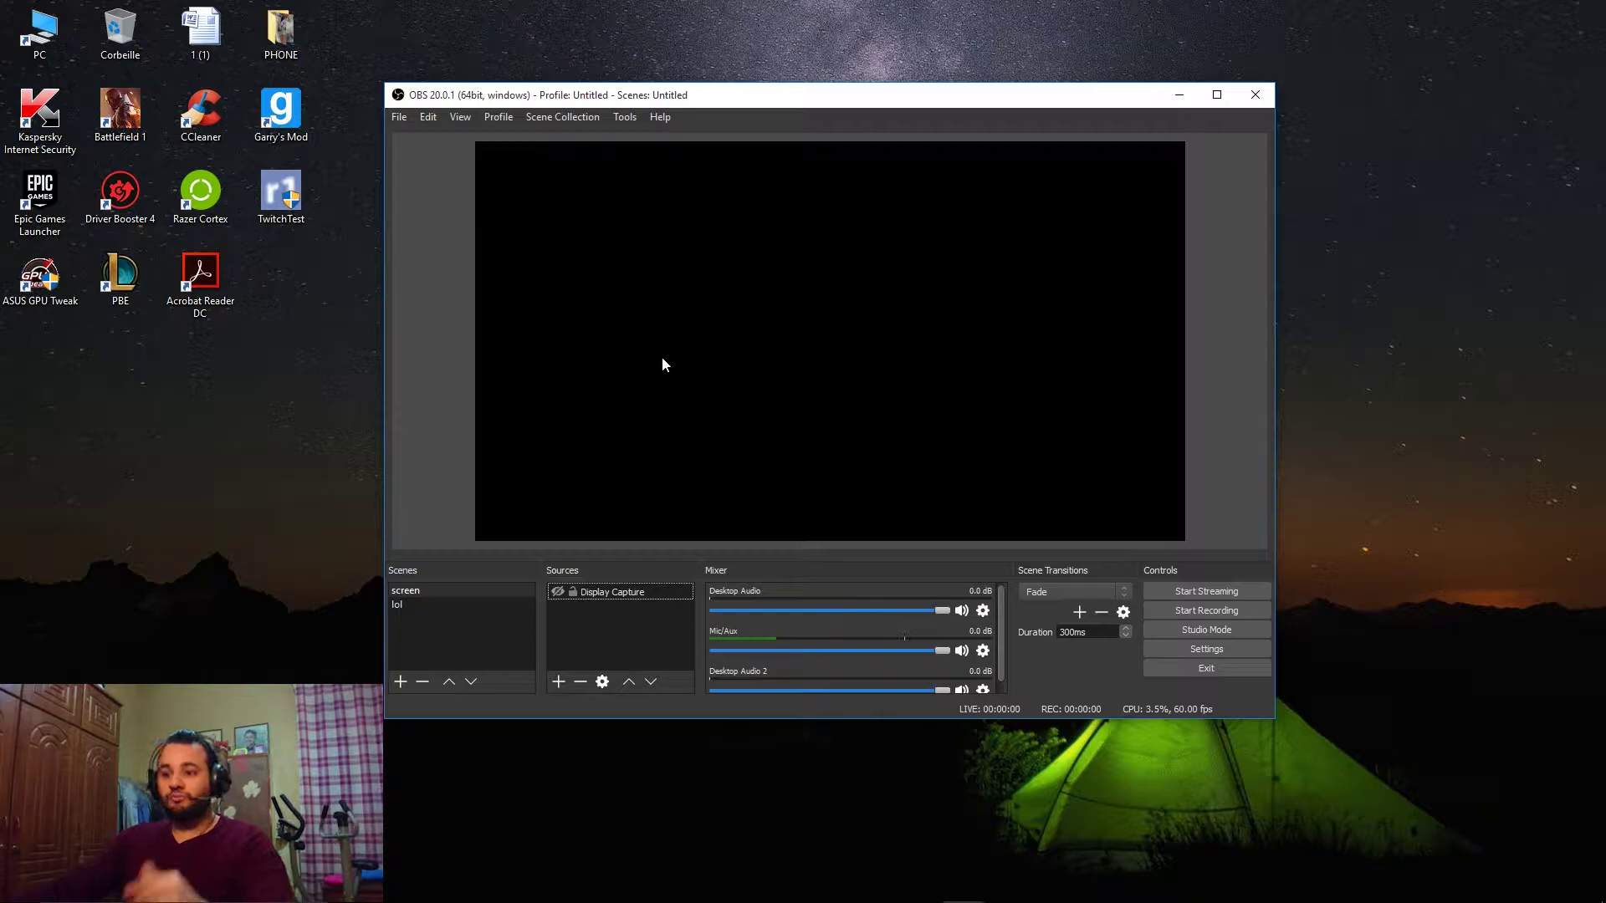
Step: Open the OBS settings and enable confirmation dialogs for starting and stopping streams, plus automatic recording when streaming
{"action": "left_click", "coordinate": [398, 116]}
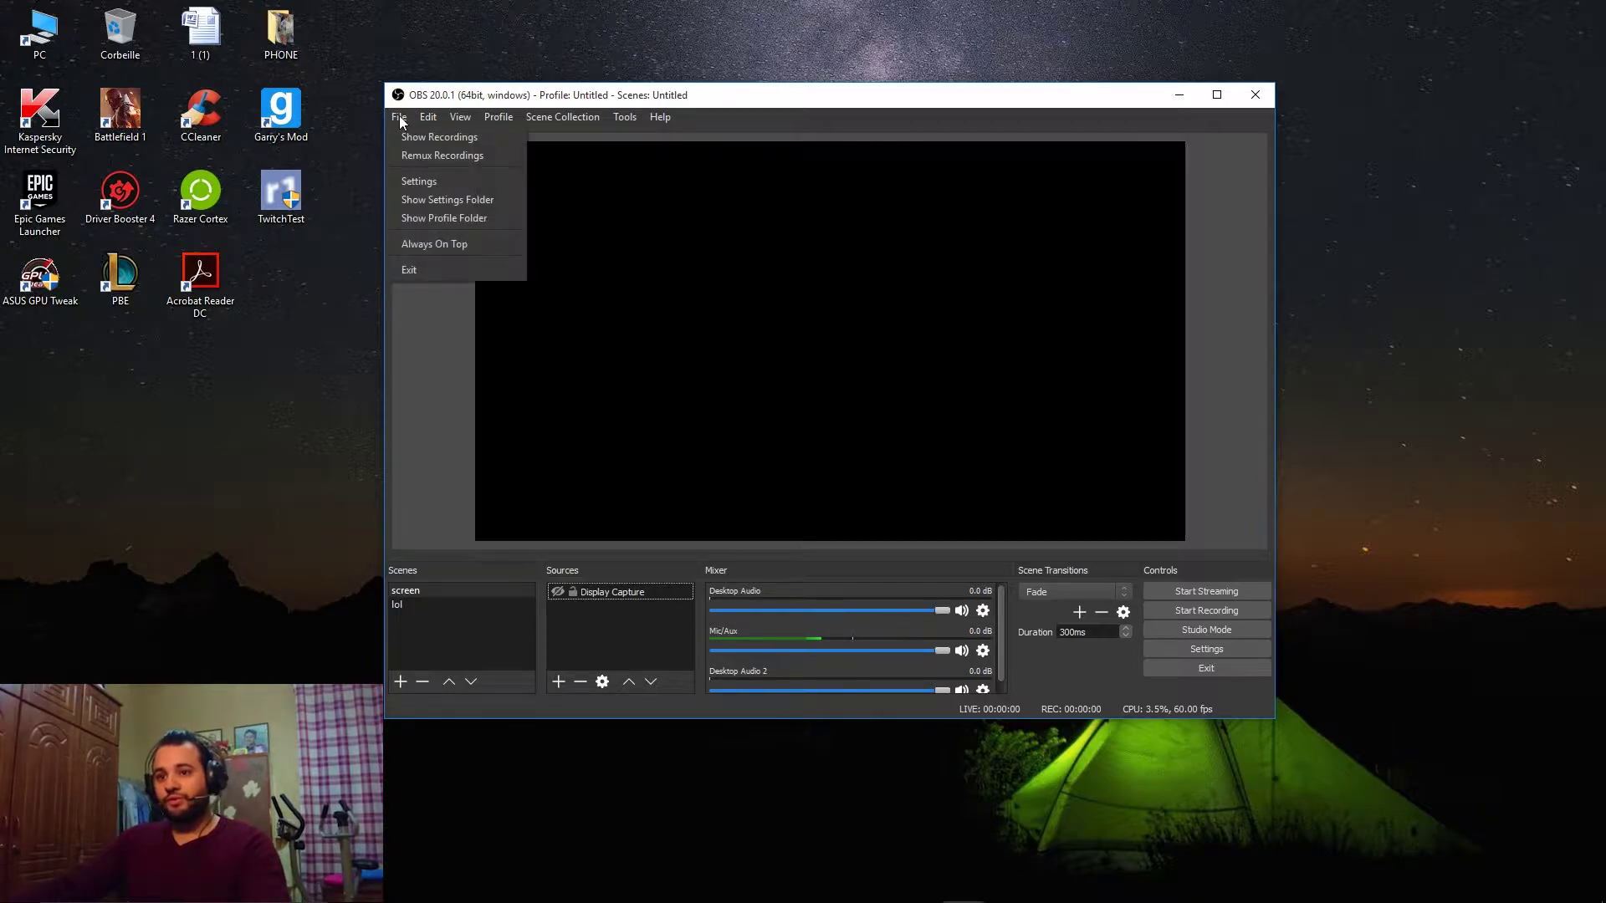
{"action": "left_click", "coordinate": [445, 182]}
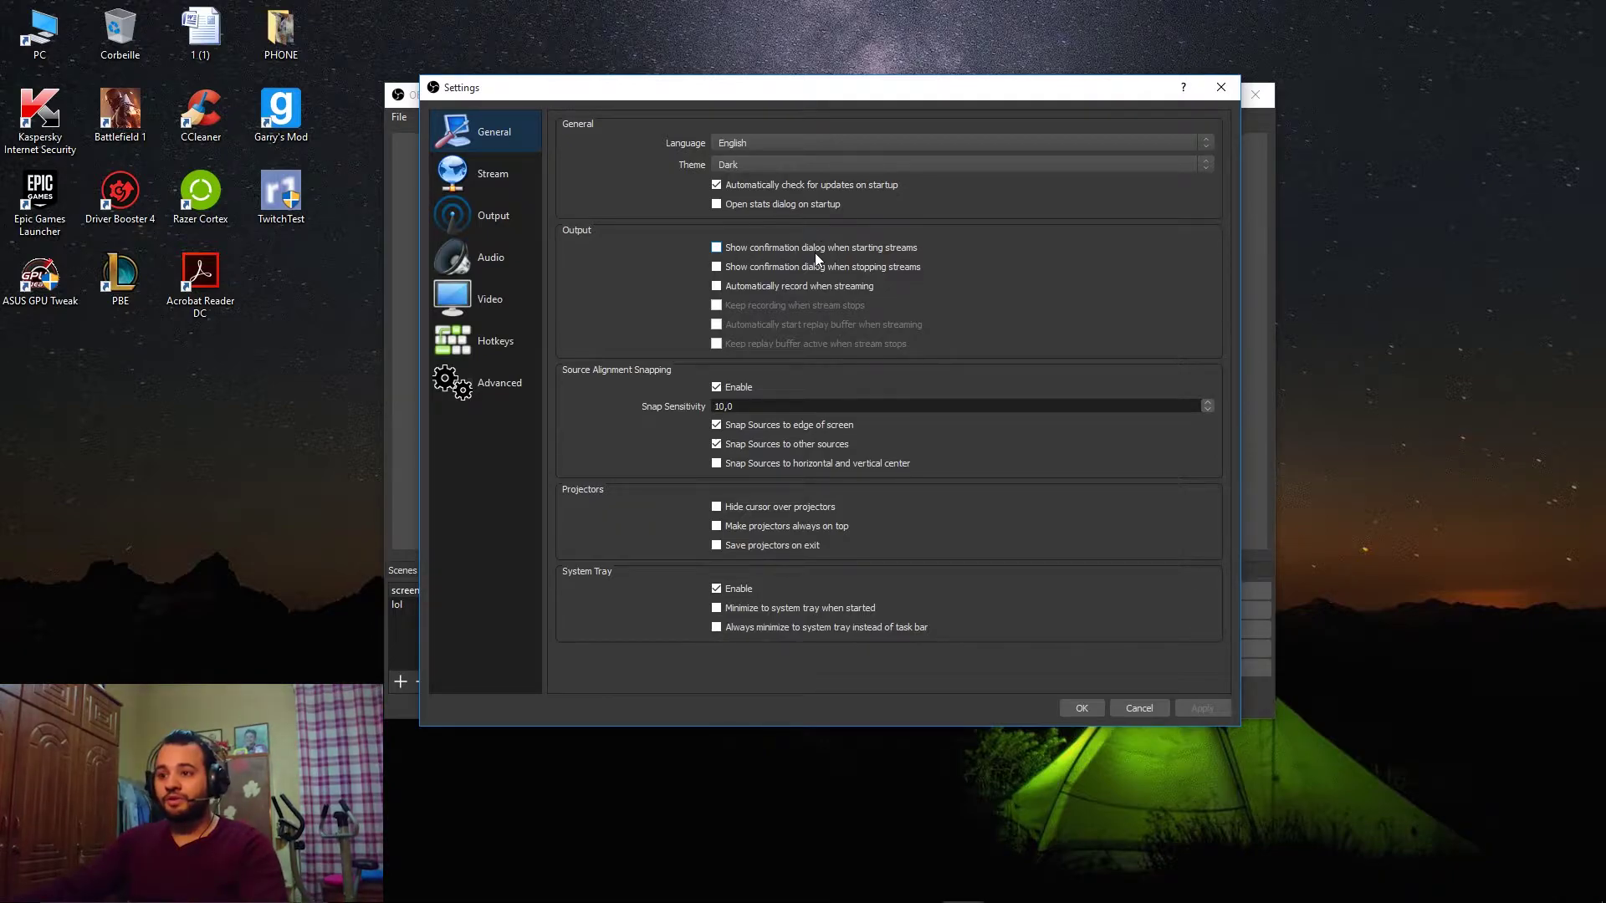
{"action": "left_click", "coordinate": [916, 248]}
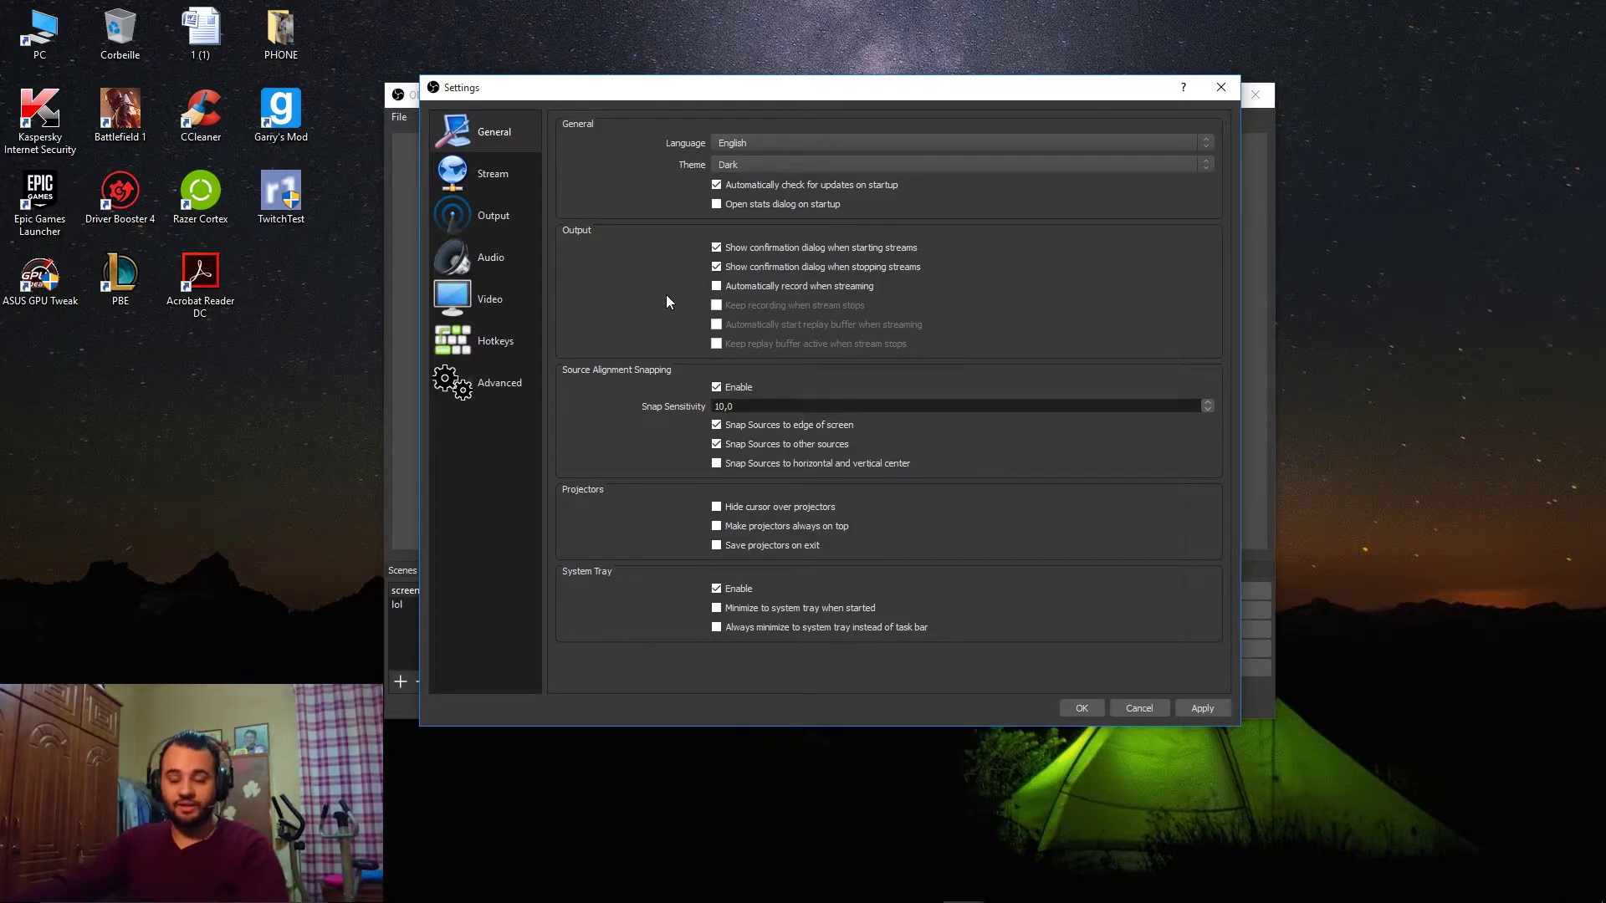
{"action": "left_click", "coordinate": [716, 286]}
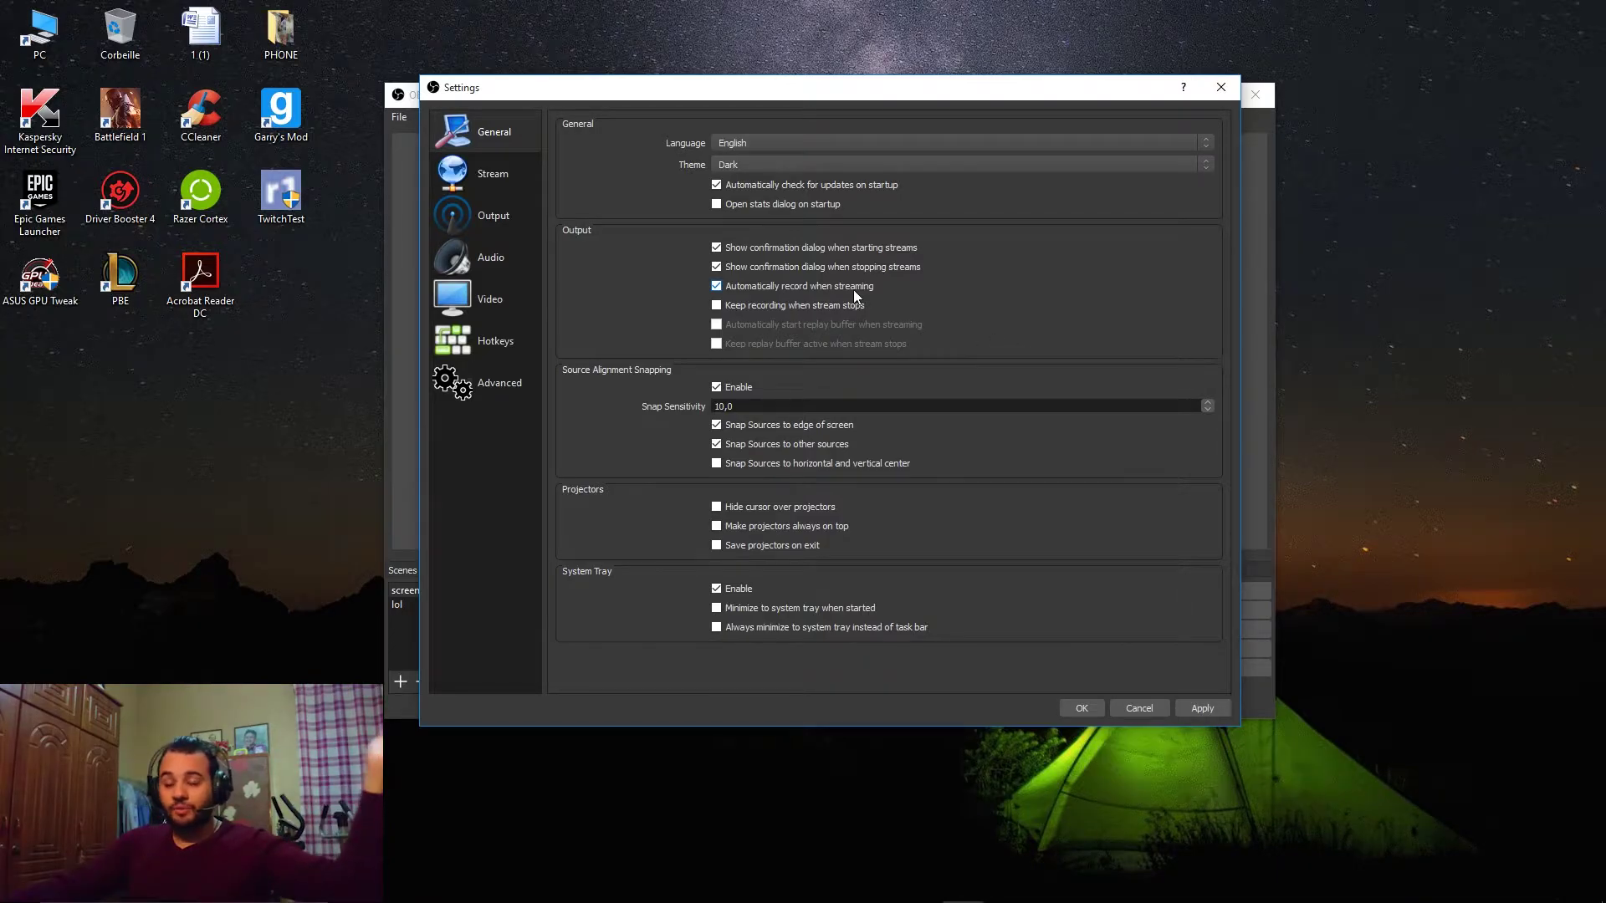
Step: Enable showing all services in the stream settings and review the available streaming services, keeping Twitch selected
{"action": "left_click", "coordinate": [491, 175]}
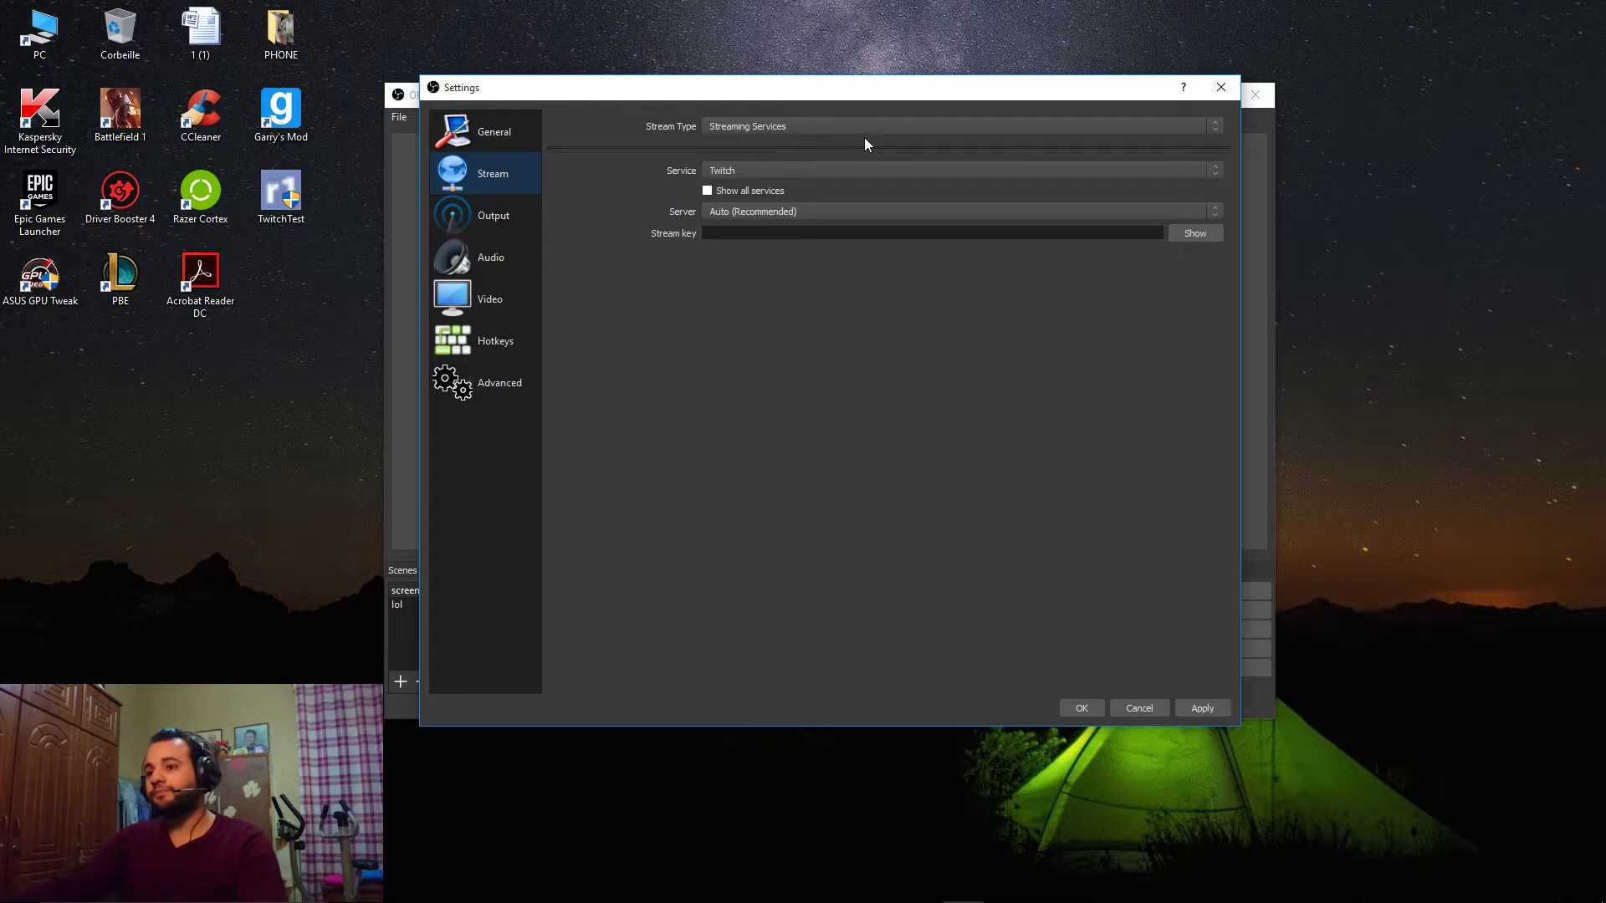
{"action": "left_click", "coordinate": [1211, 170]}
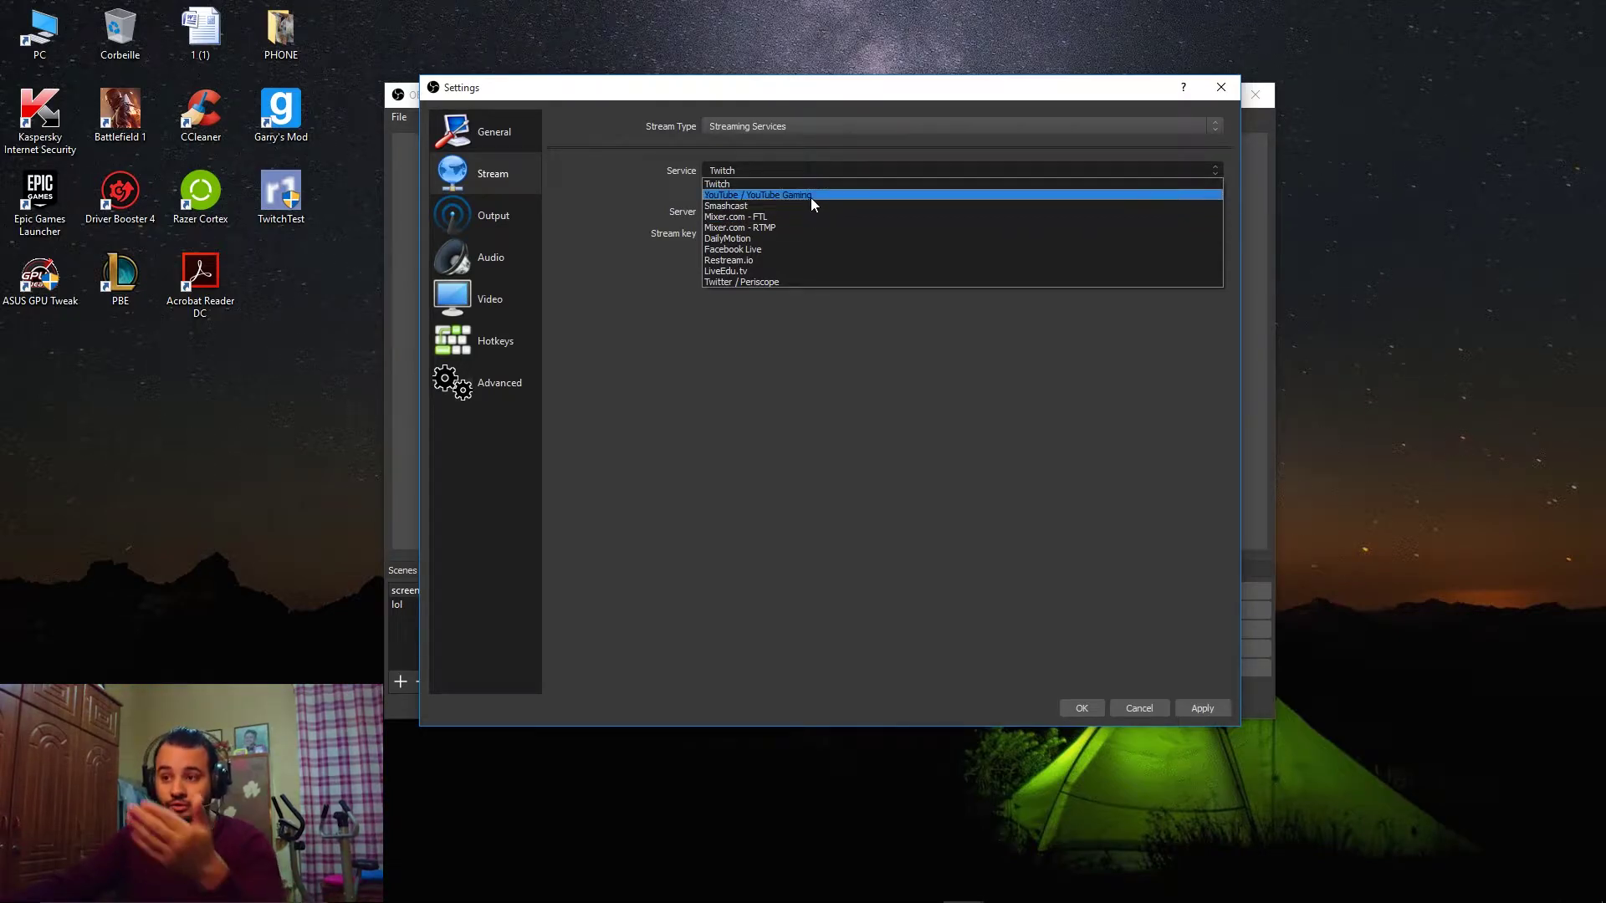
{"action": "left_click", "coordinate": [800, 430]}
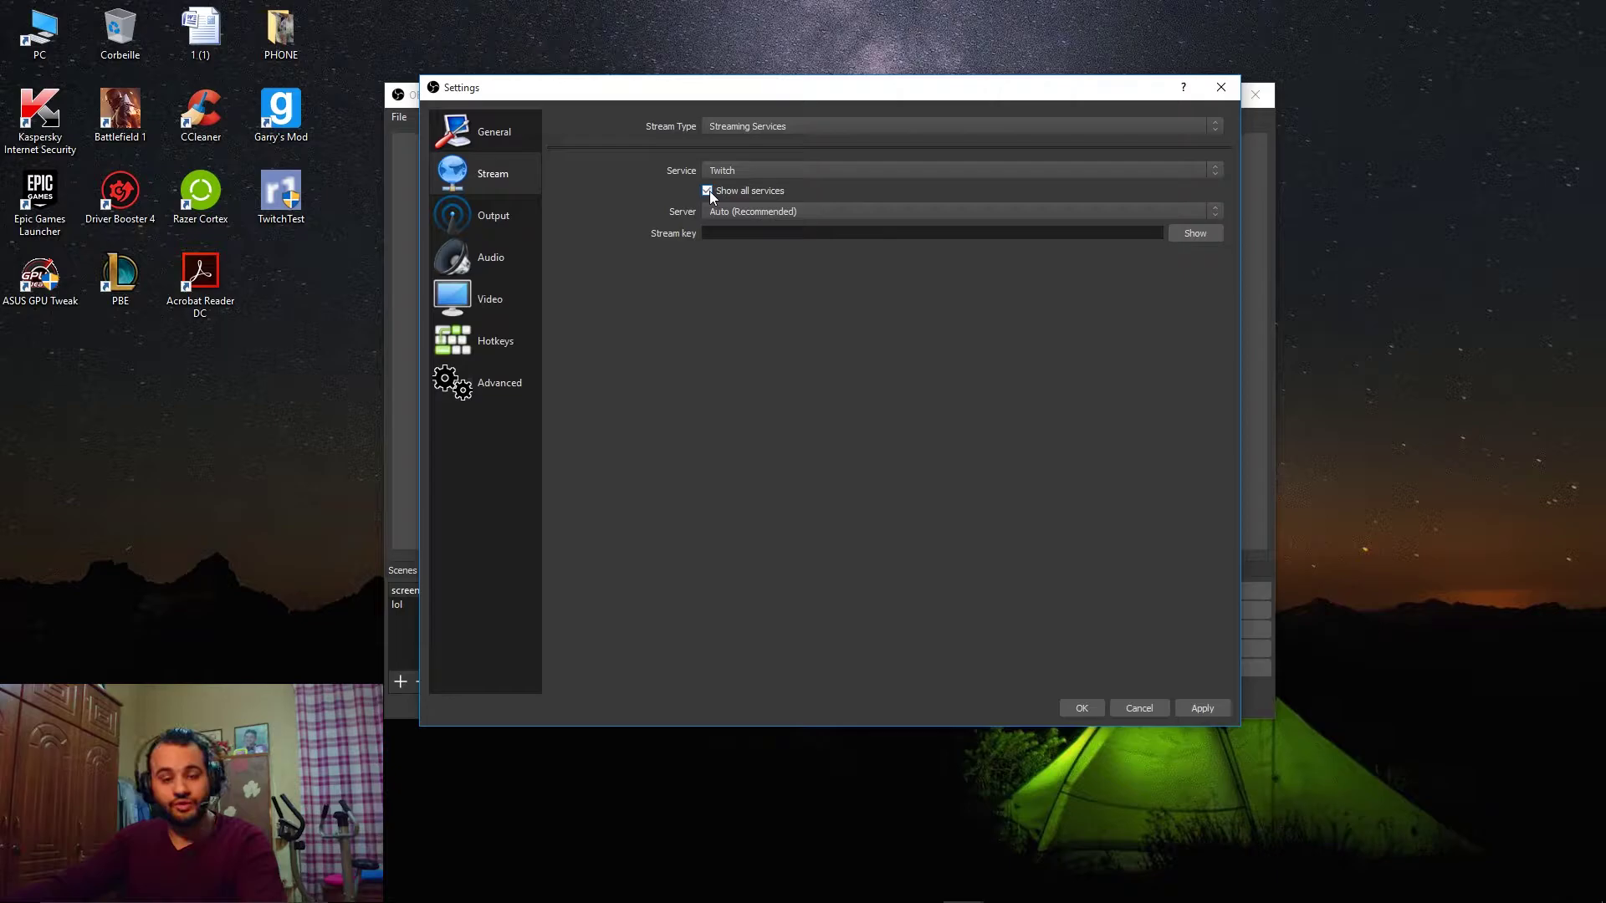
{"action": "left_click", "coordinate": [1188, 168]}
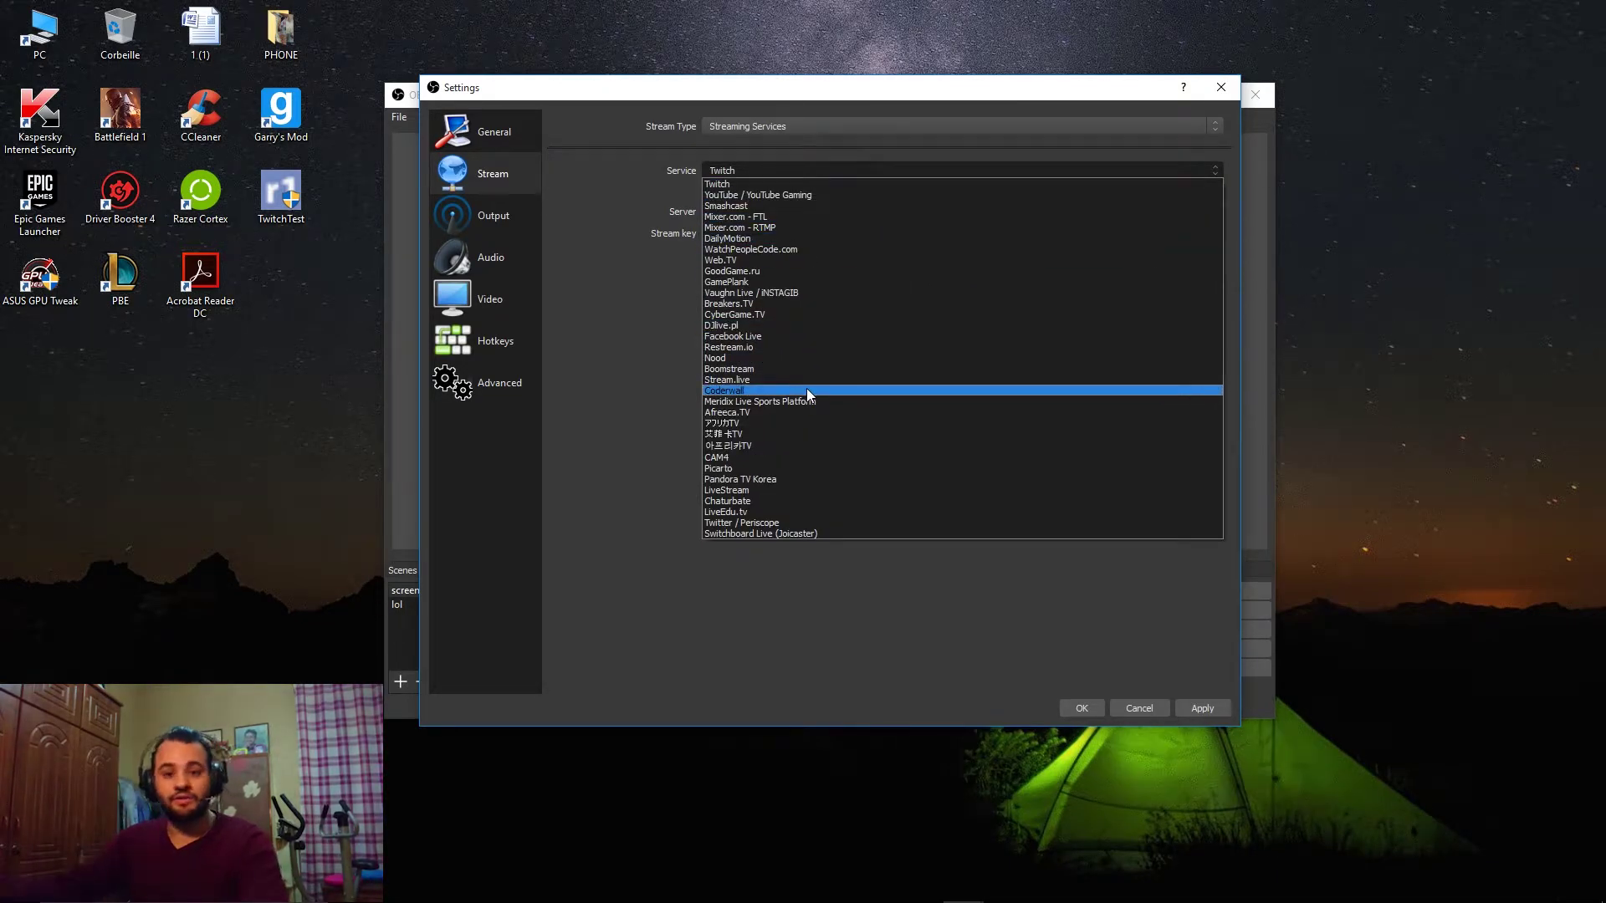
{"action": "left_click", "coordinate": [502, 313]}
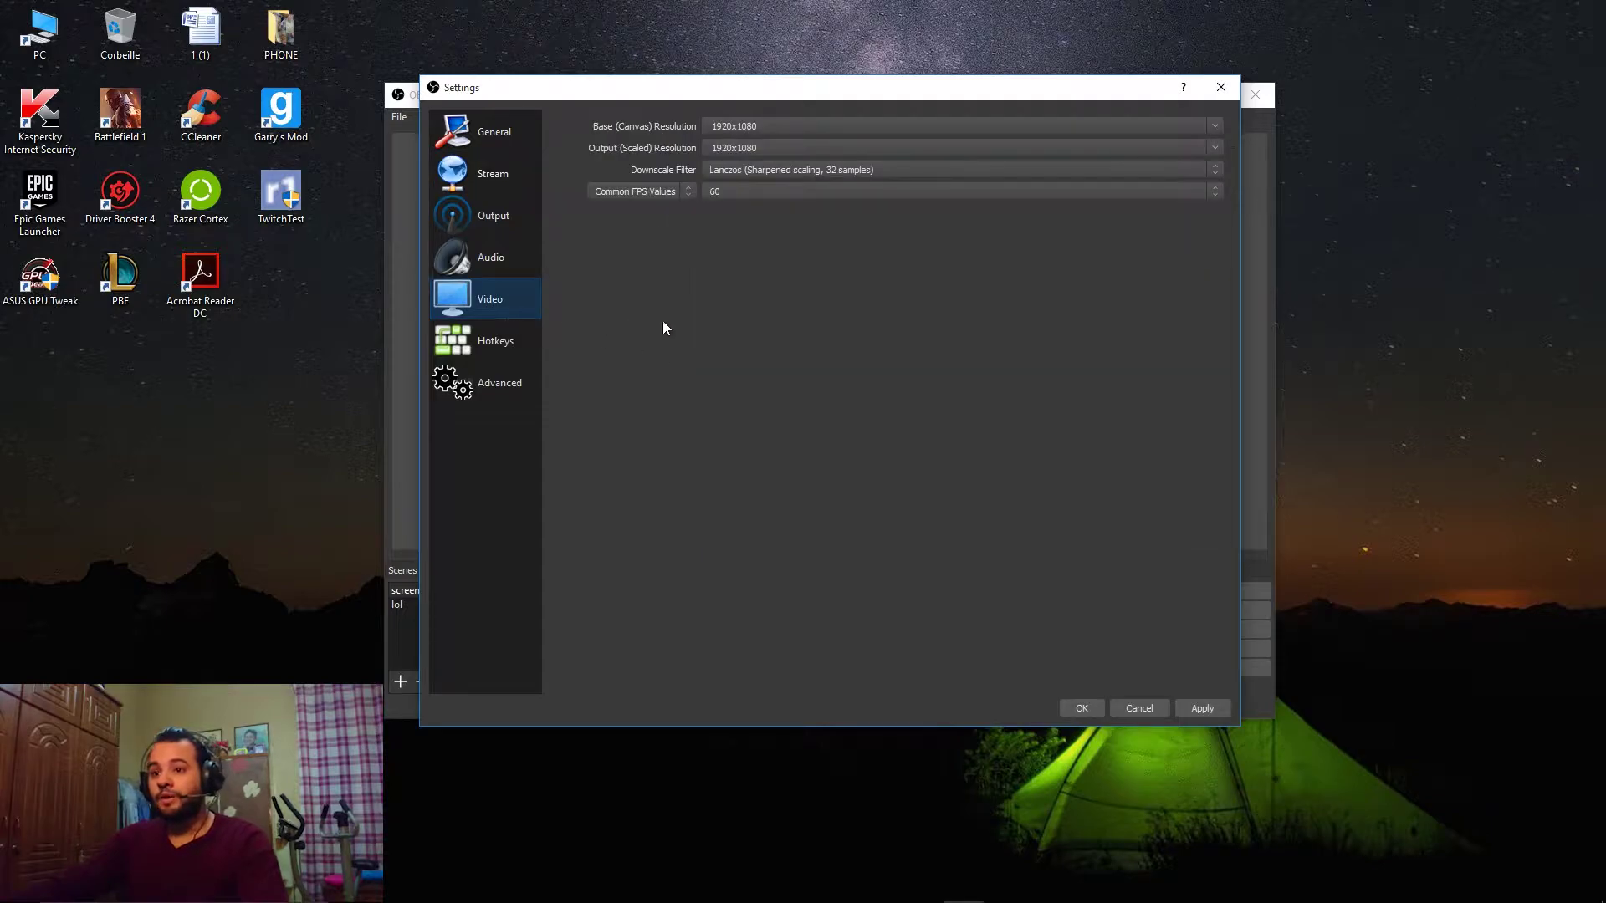
{"action": "left_click", "coordinate": [499, 189]}
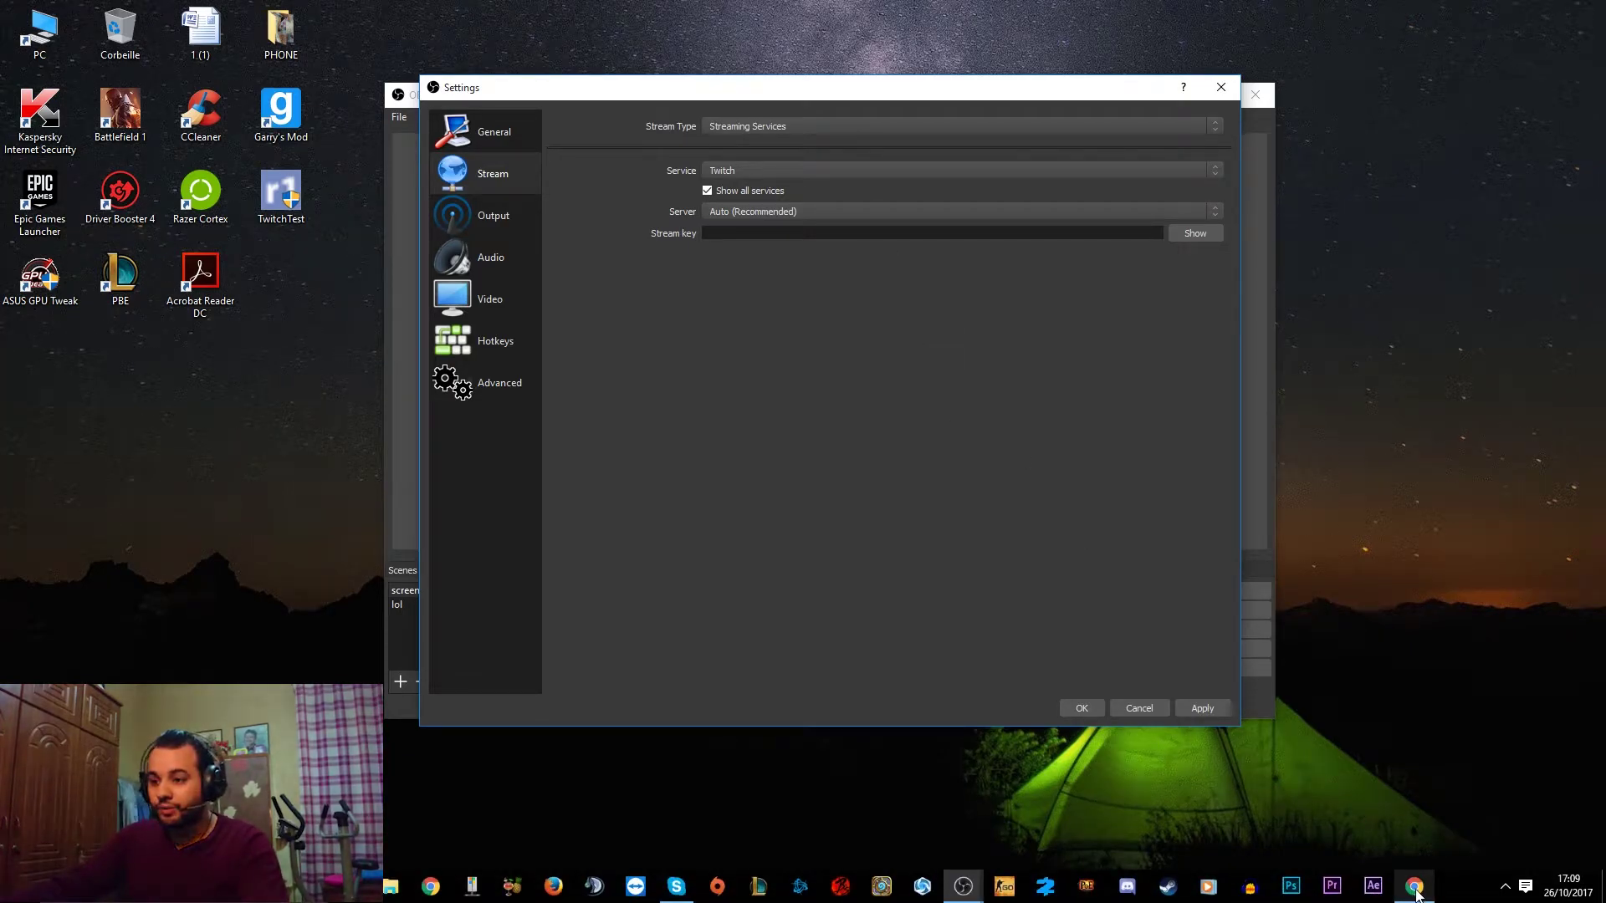
Step: Switch to the browser and examine the TwitchTest page down to its download section
{"action": "left_click", "coordinate": [1414, 890]}
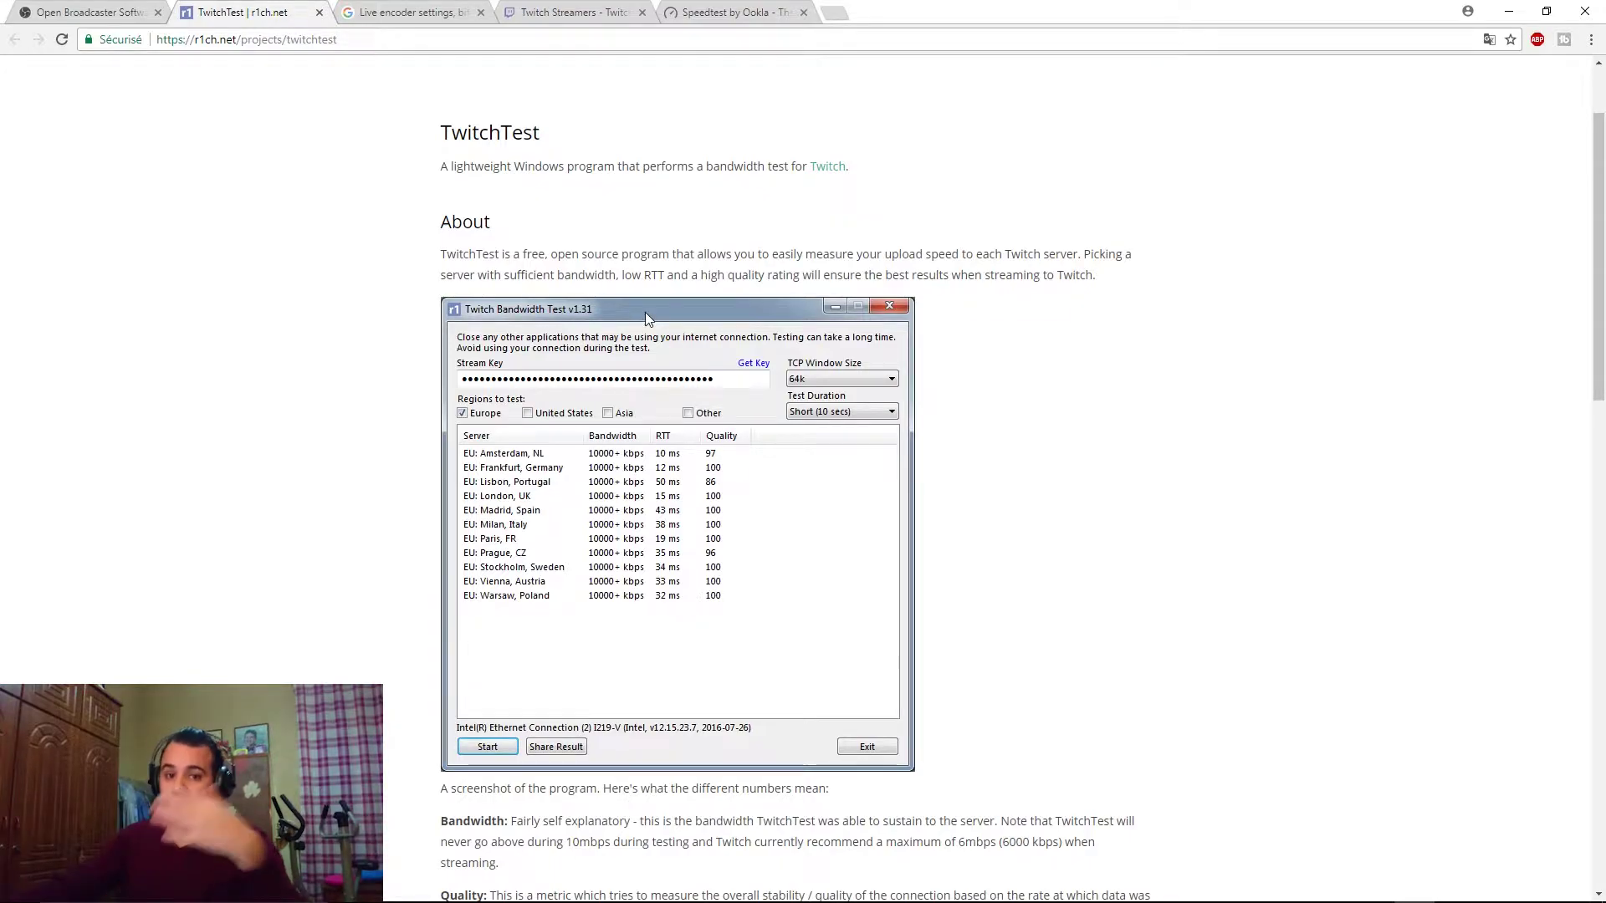
{"action": "scroll", "coordinate": [1600, 284], "scroll_direction": "down", "scroll_amount": 4}
{"action": "left_click_drag", "start_coordinate": [1600, 284], "coordinate": [1603, 429]}
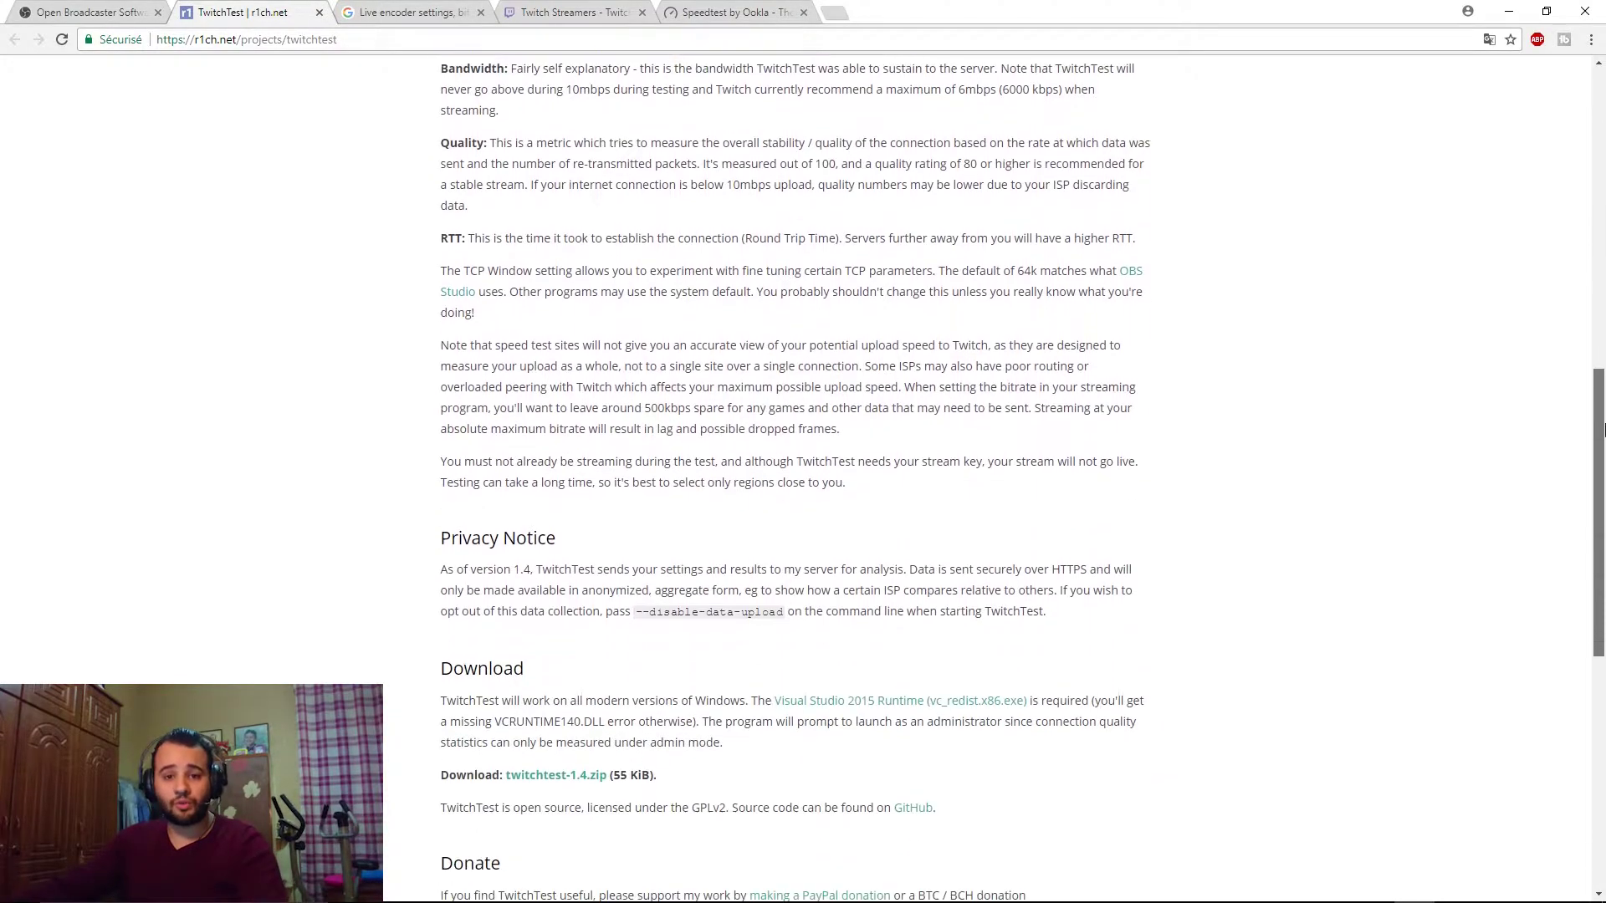
Step: Launch TwitchTest from the desktop and exclude the United States and Asia from the regions to test
{"action": "left_click", "coordinate": [1518, 4]}
{"action": "double_click", "coordinate": [257, 198]}
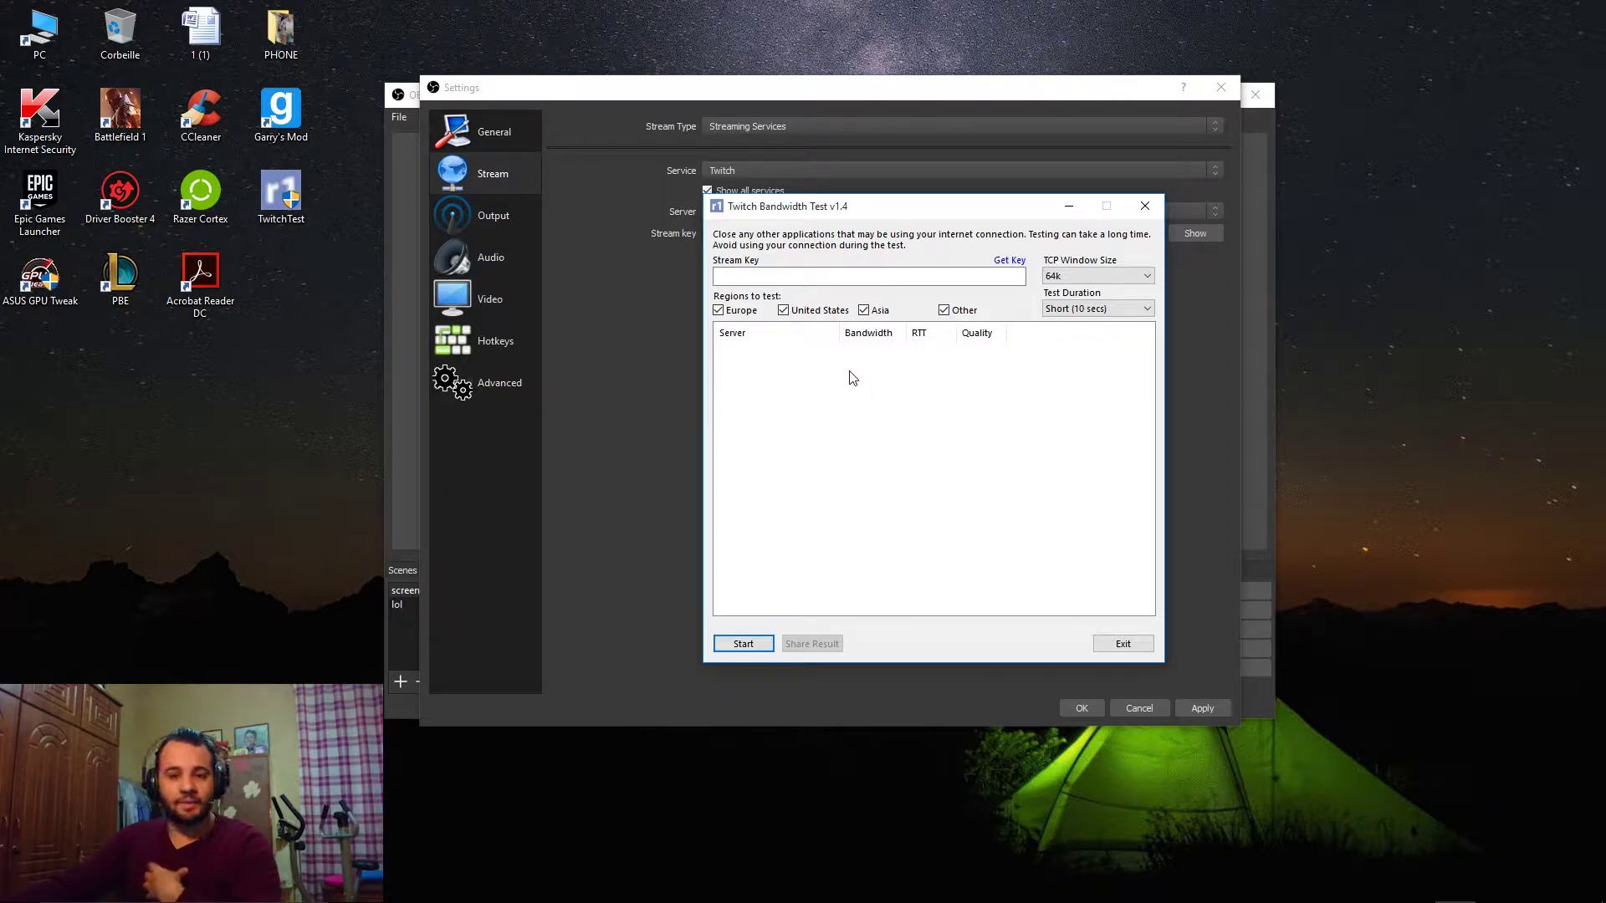
{"action": "left_click", "coordinate": [787, 312]}
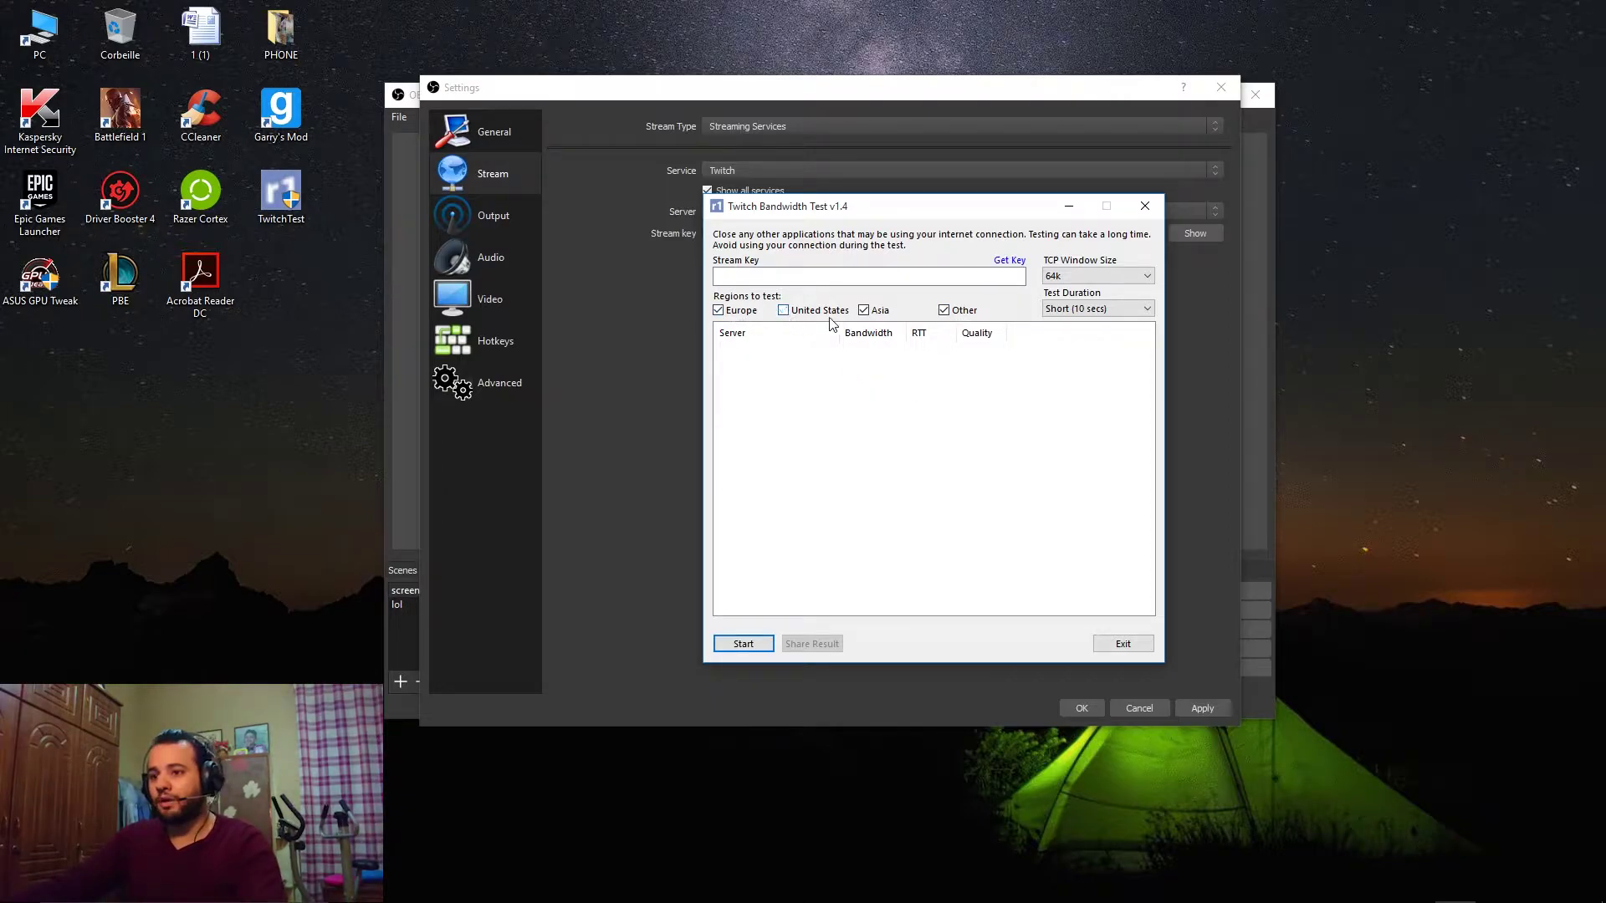
{"action": "left_click", "coordinate": [866, 312]}
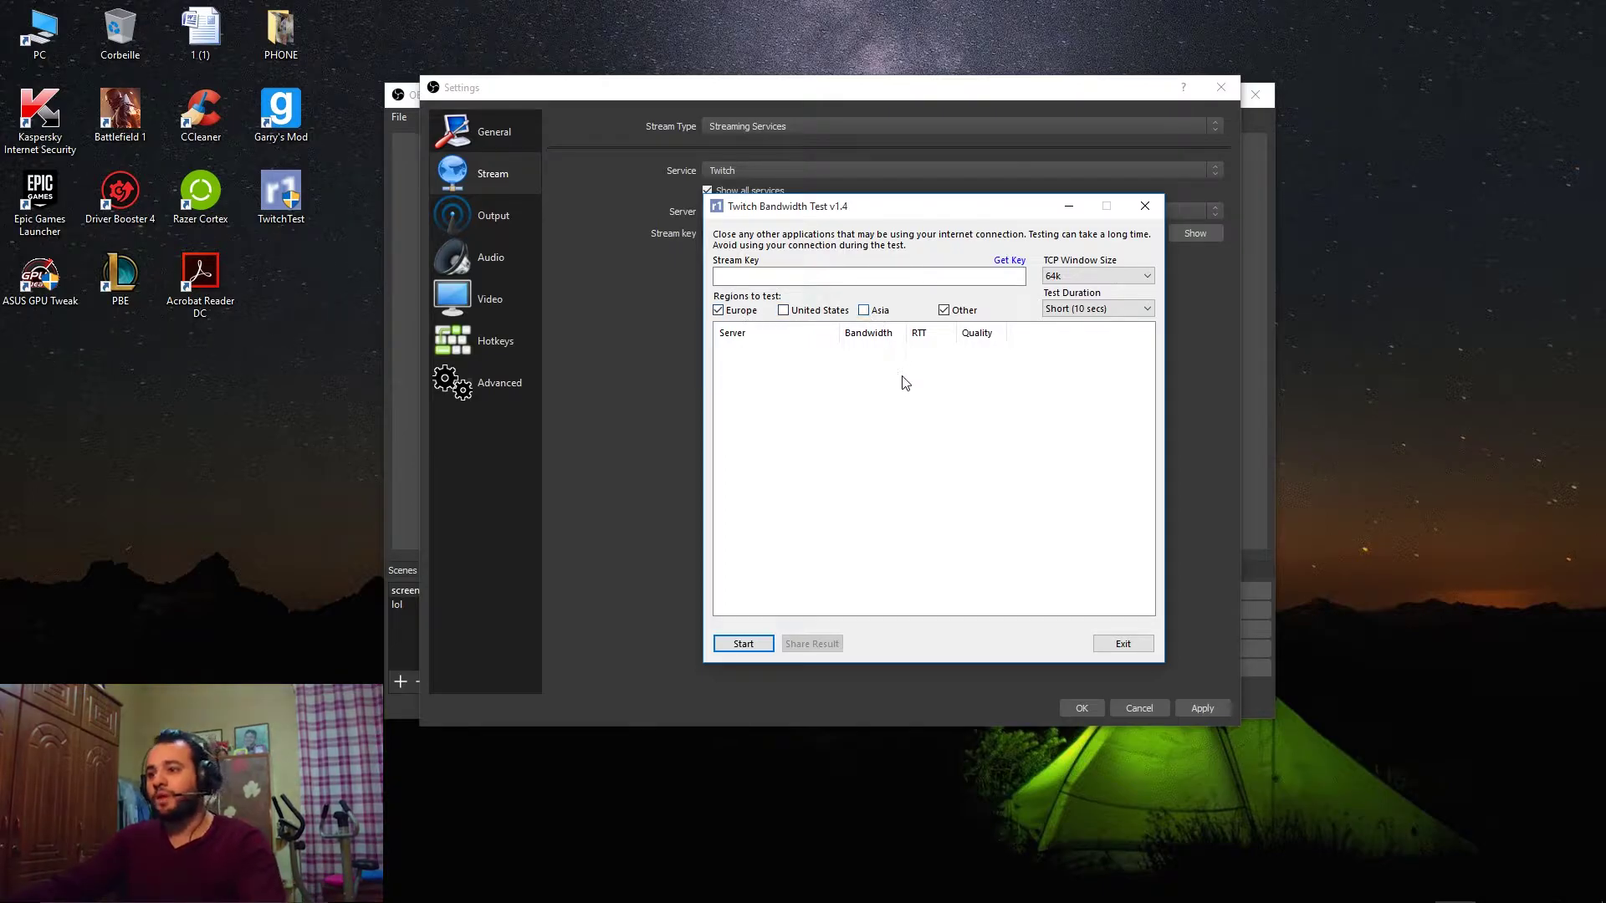
Step: Reveal and copy the channel's stream key on Twitch and paste it into TwitchTest's Stream Key field
{"action": "left_click", "coordinate": [913, 277]}
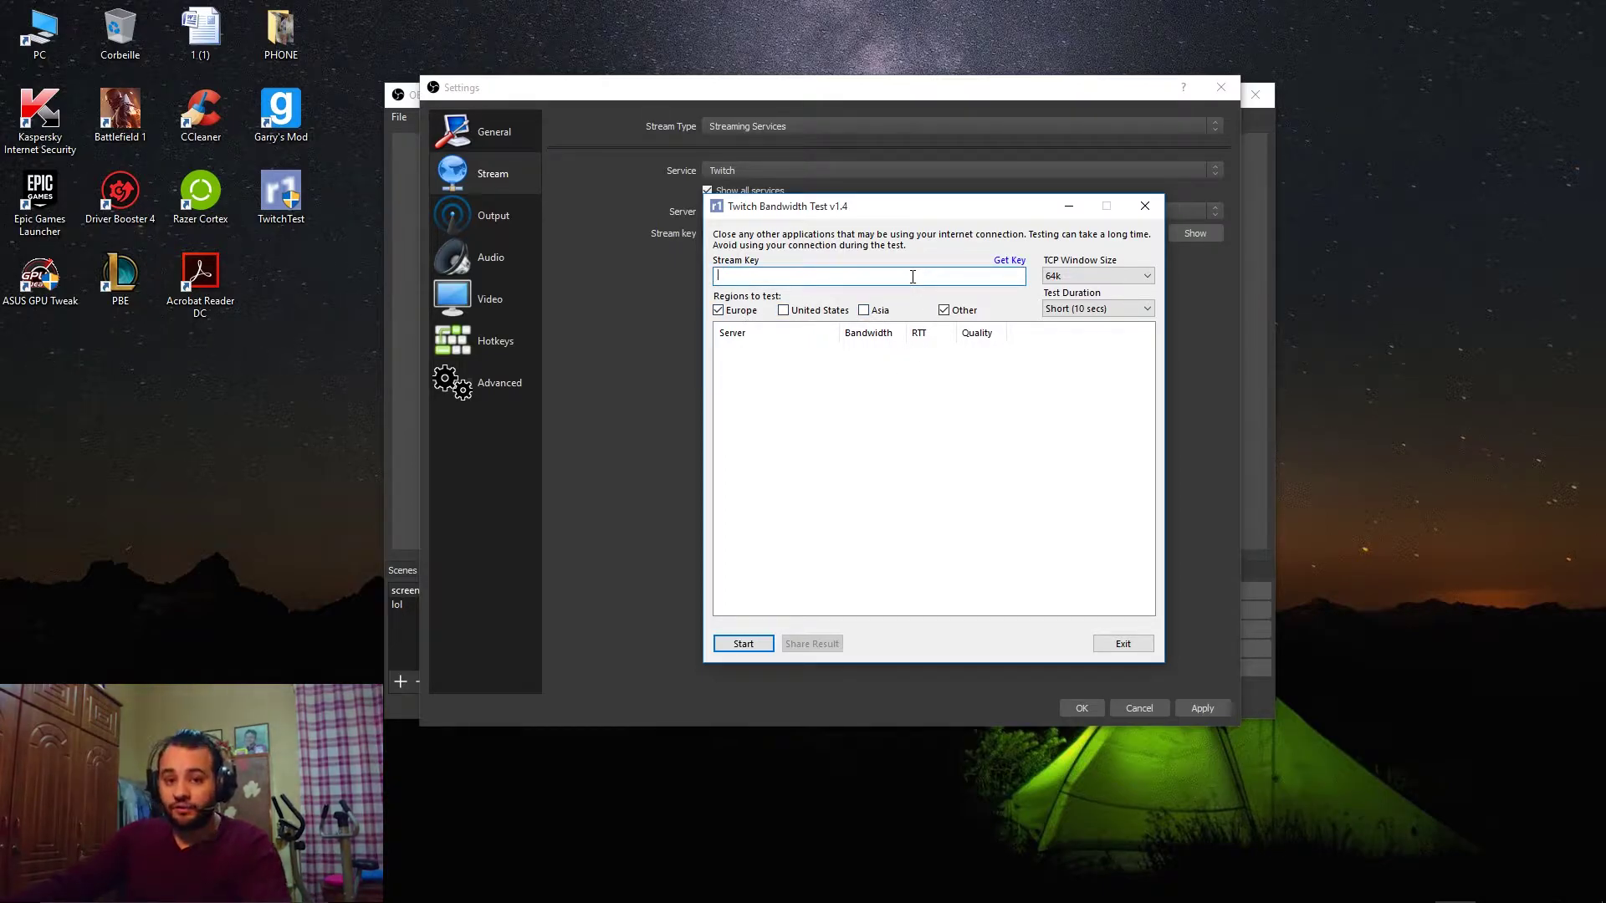
{"action": "left_click", "coordinate": [1010, 261]}
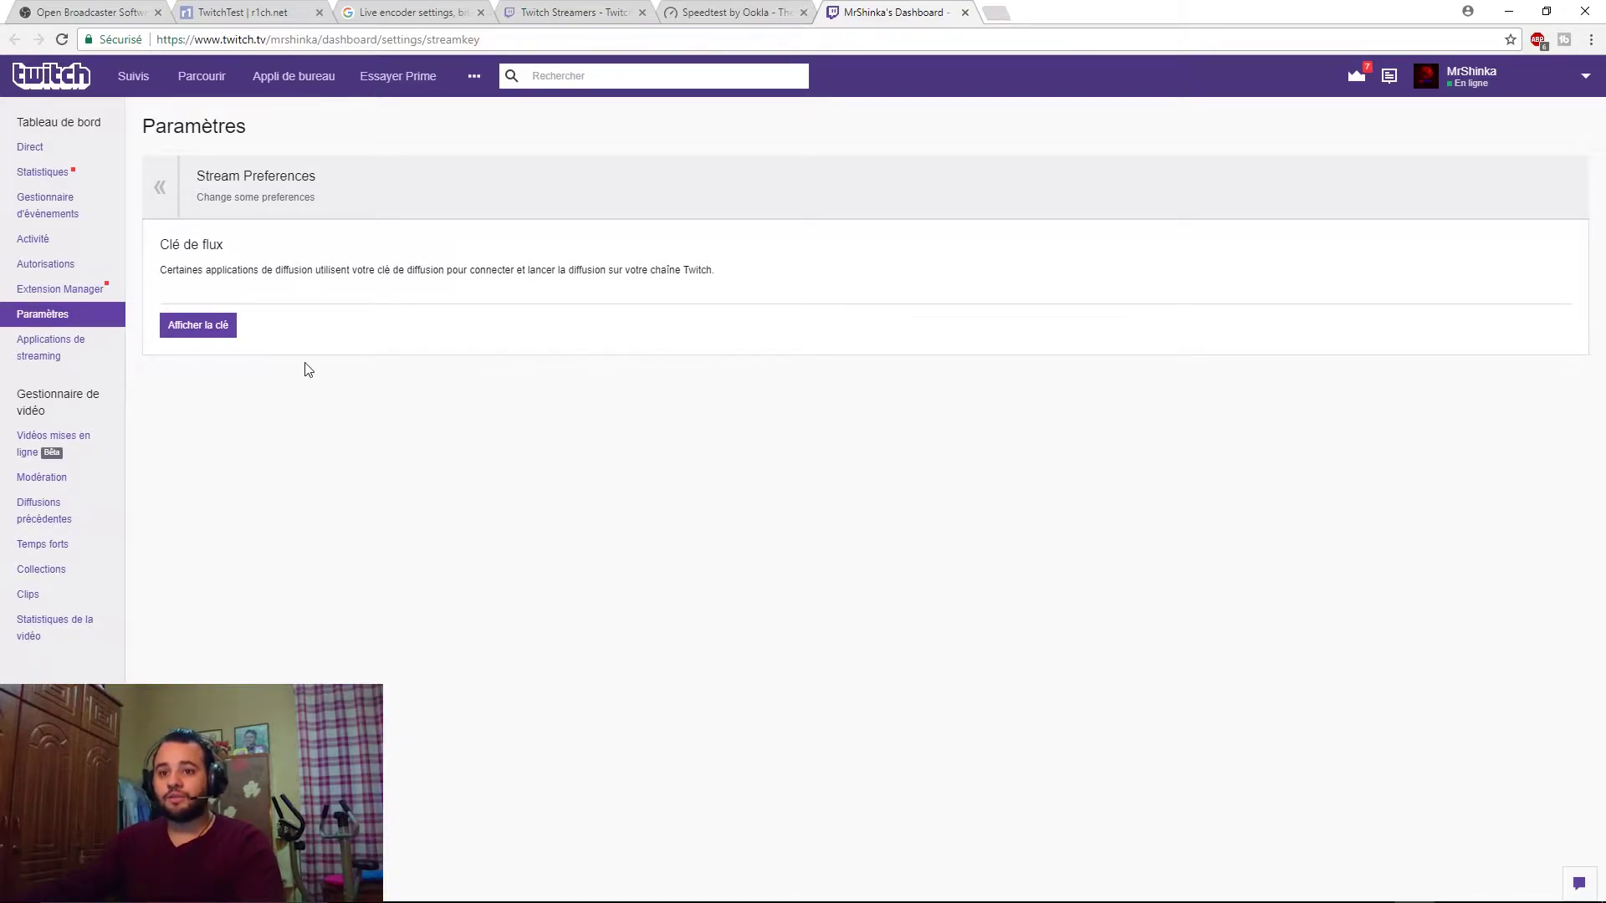
{"action": "left_click", "coordinate": [191, 330]}
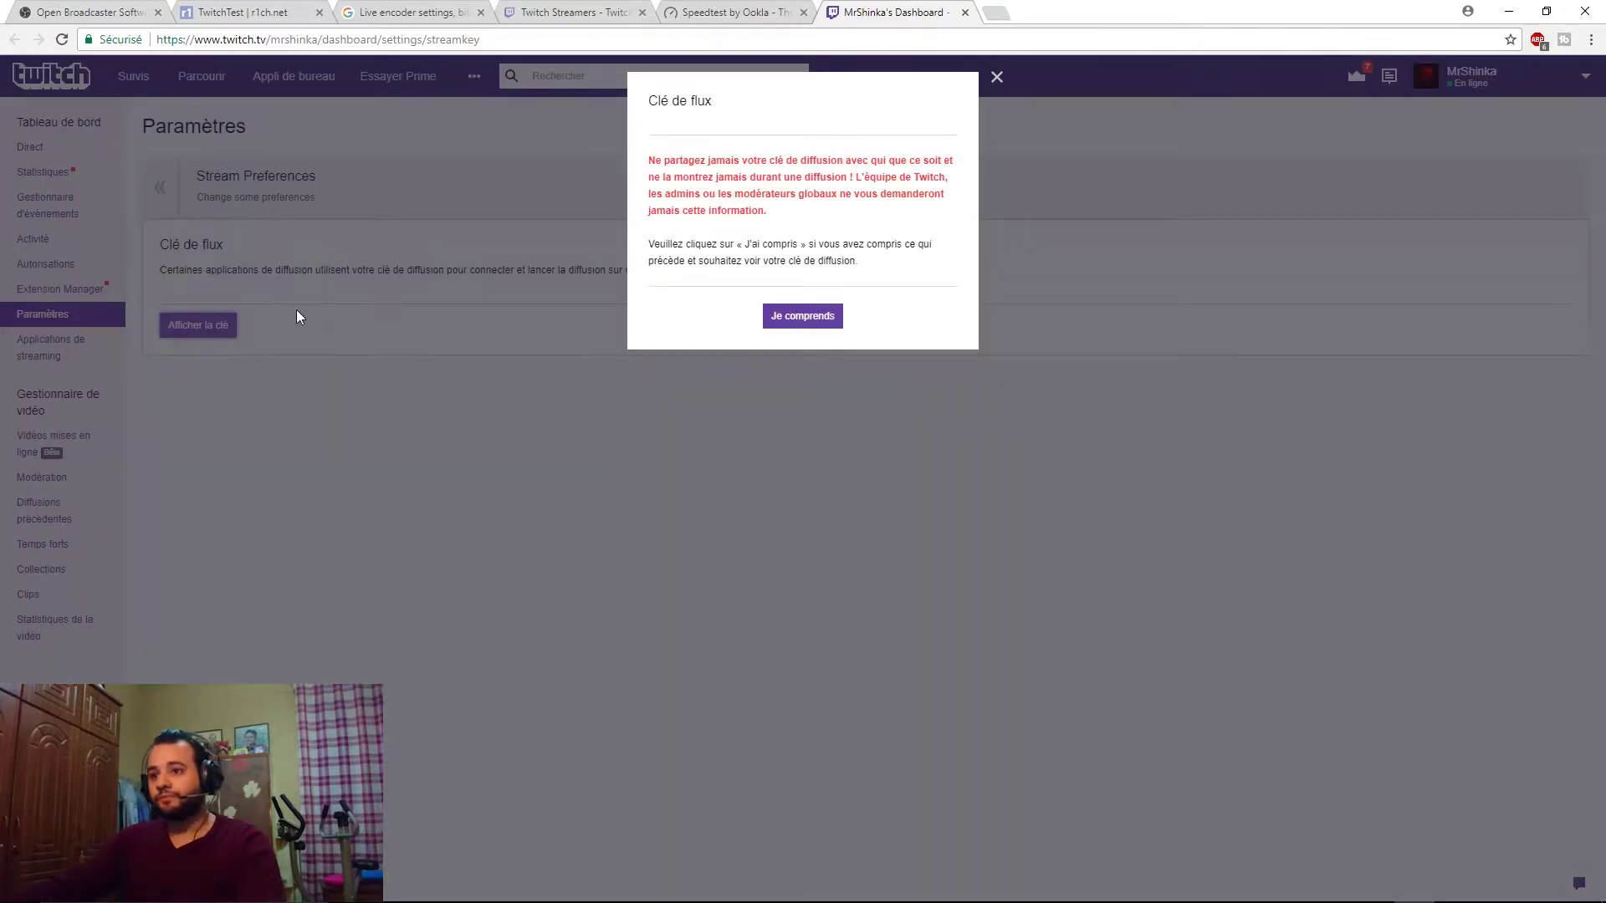
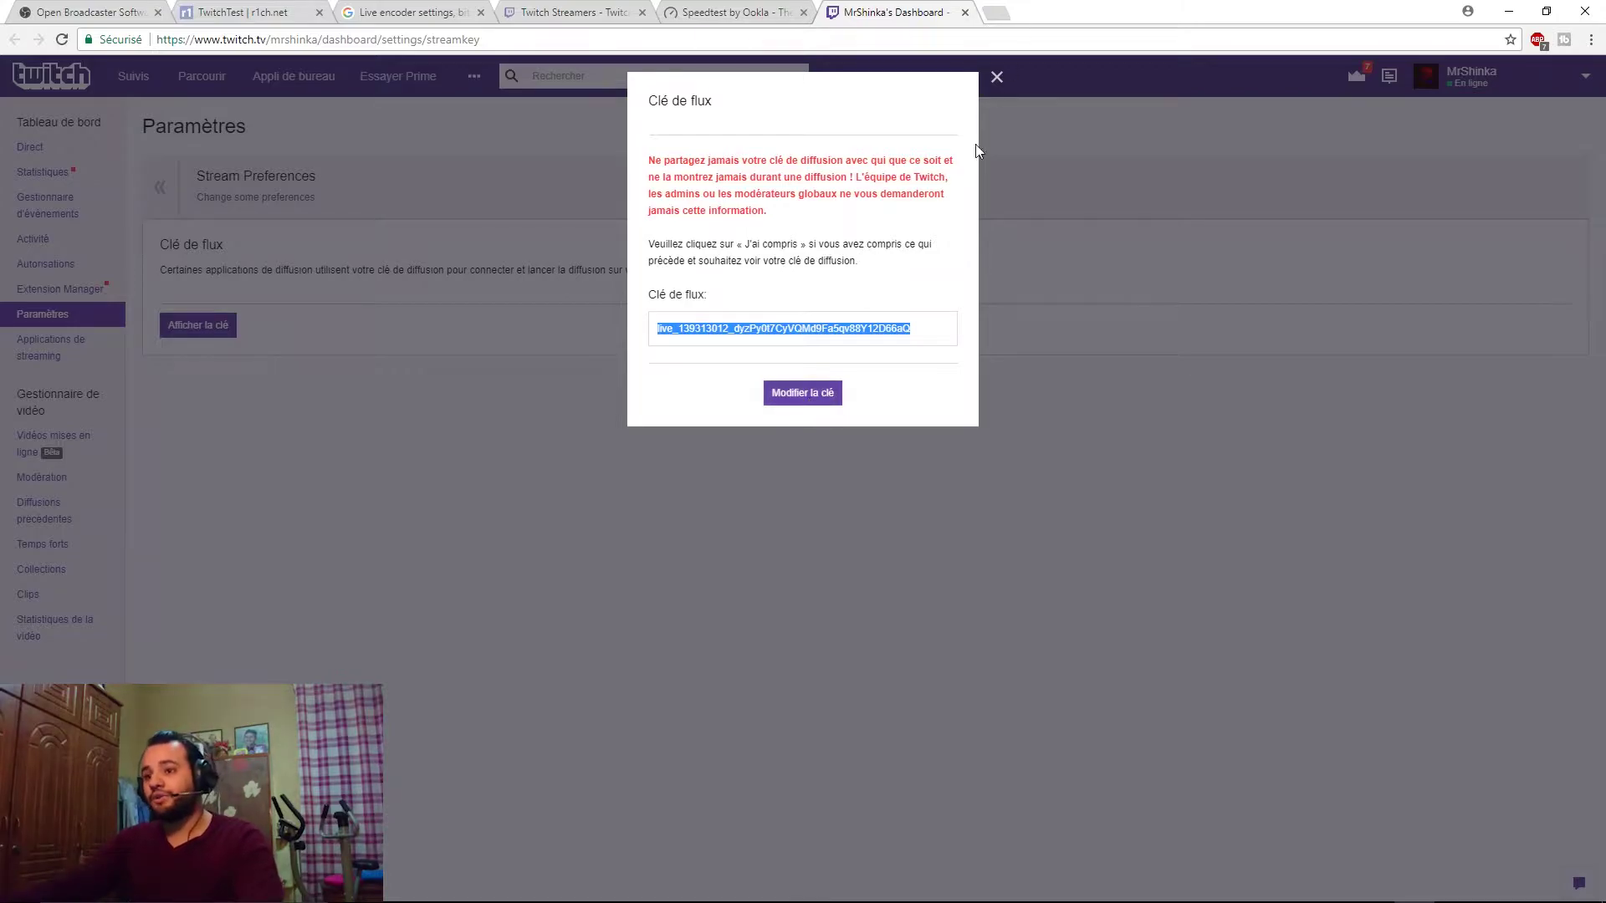
{"action": "left_click", "coordinate": [1509, 11]}
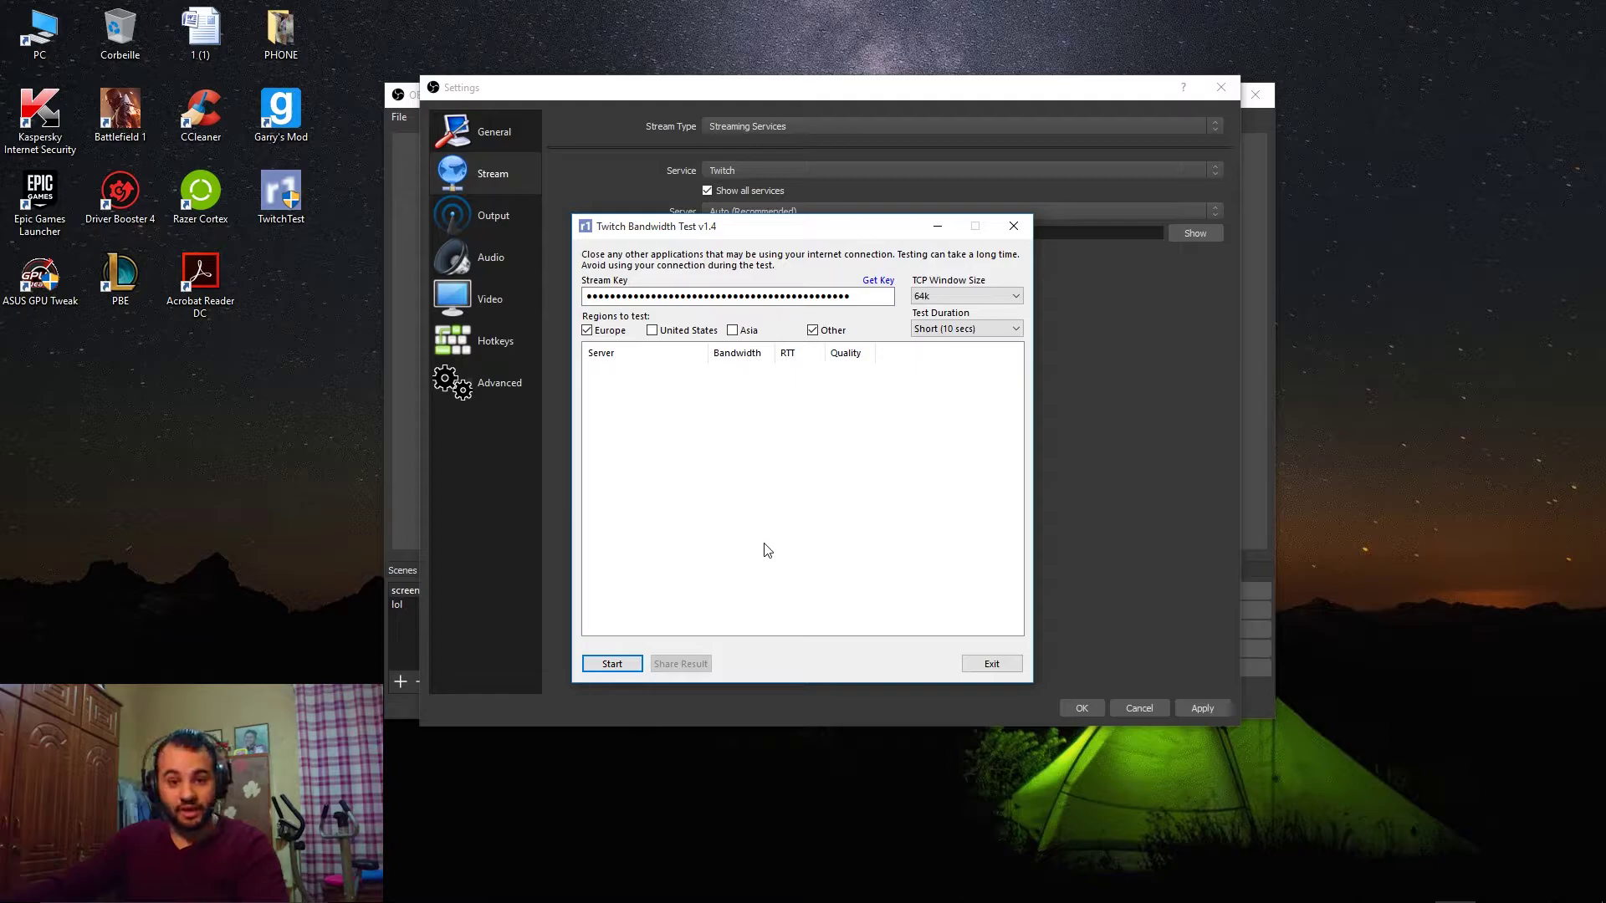
Step: Set the test duration to Long (60 secs), start the bandwidth test, and close TwitchTest
{"action": "left_click", "coordinate": [1002, 330]}
{"action": "left_click", "coordinate": [975, 387]}
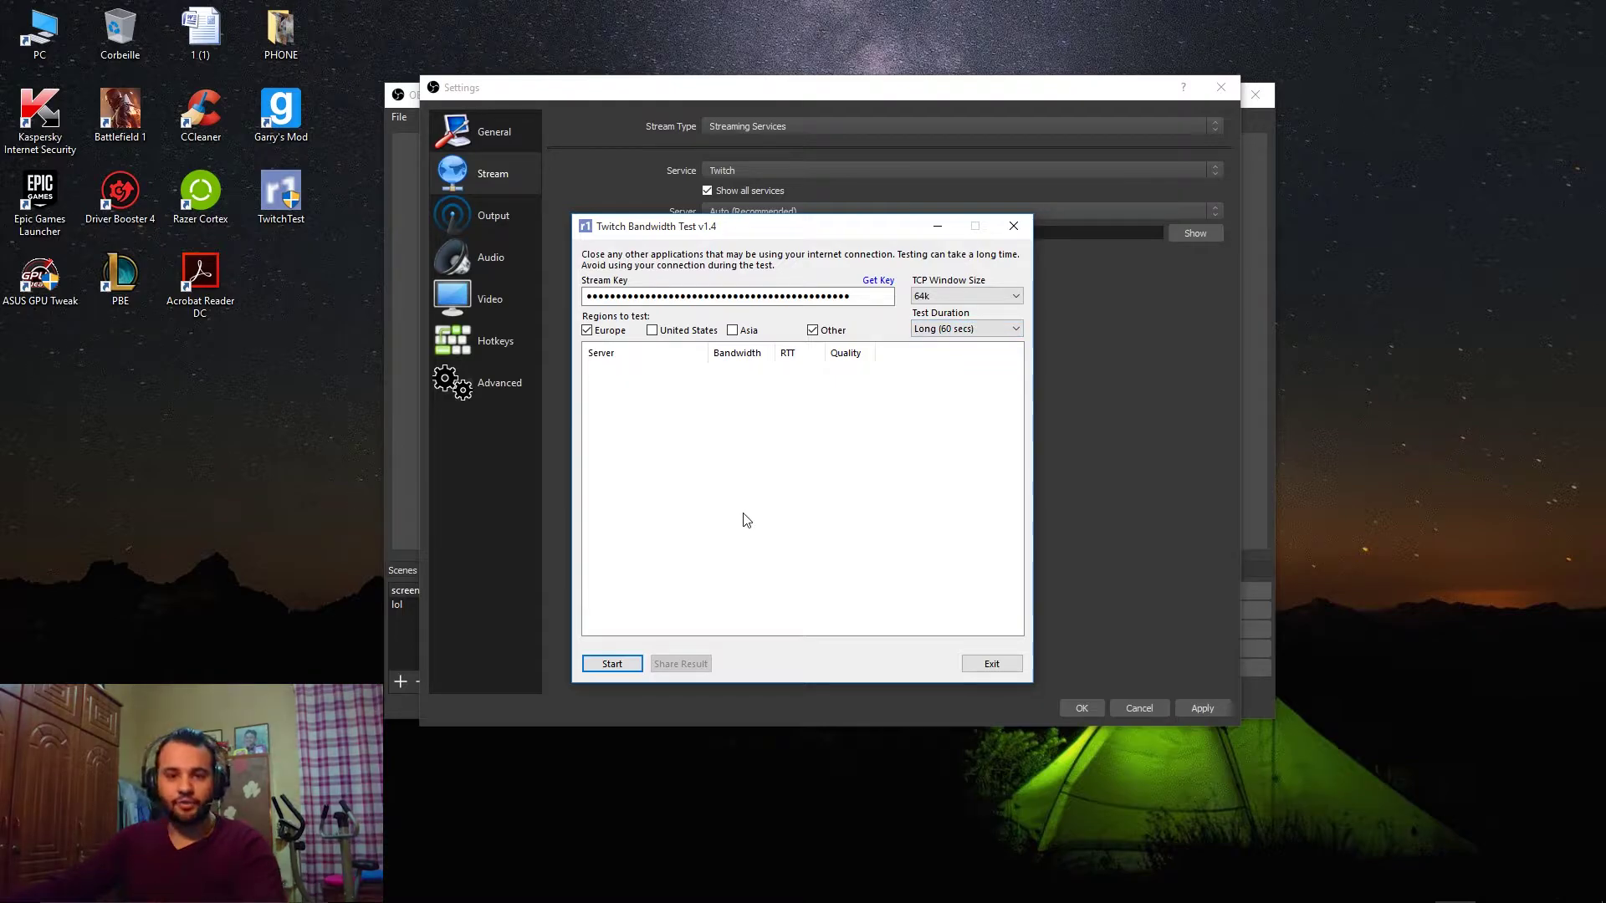
{"action": "left_click", "coordinate": [612, 663]}
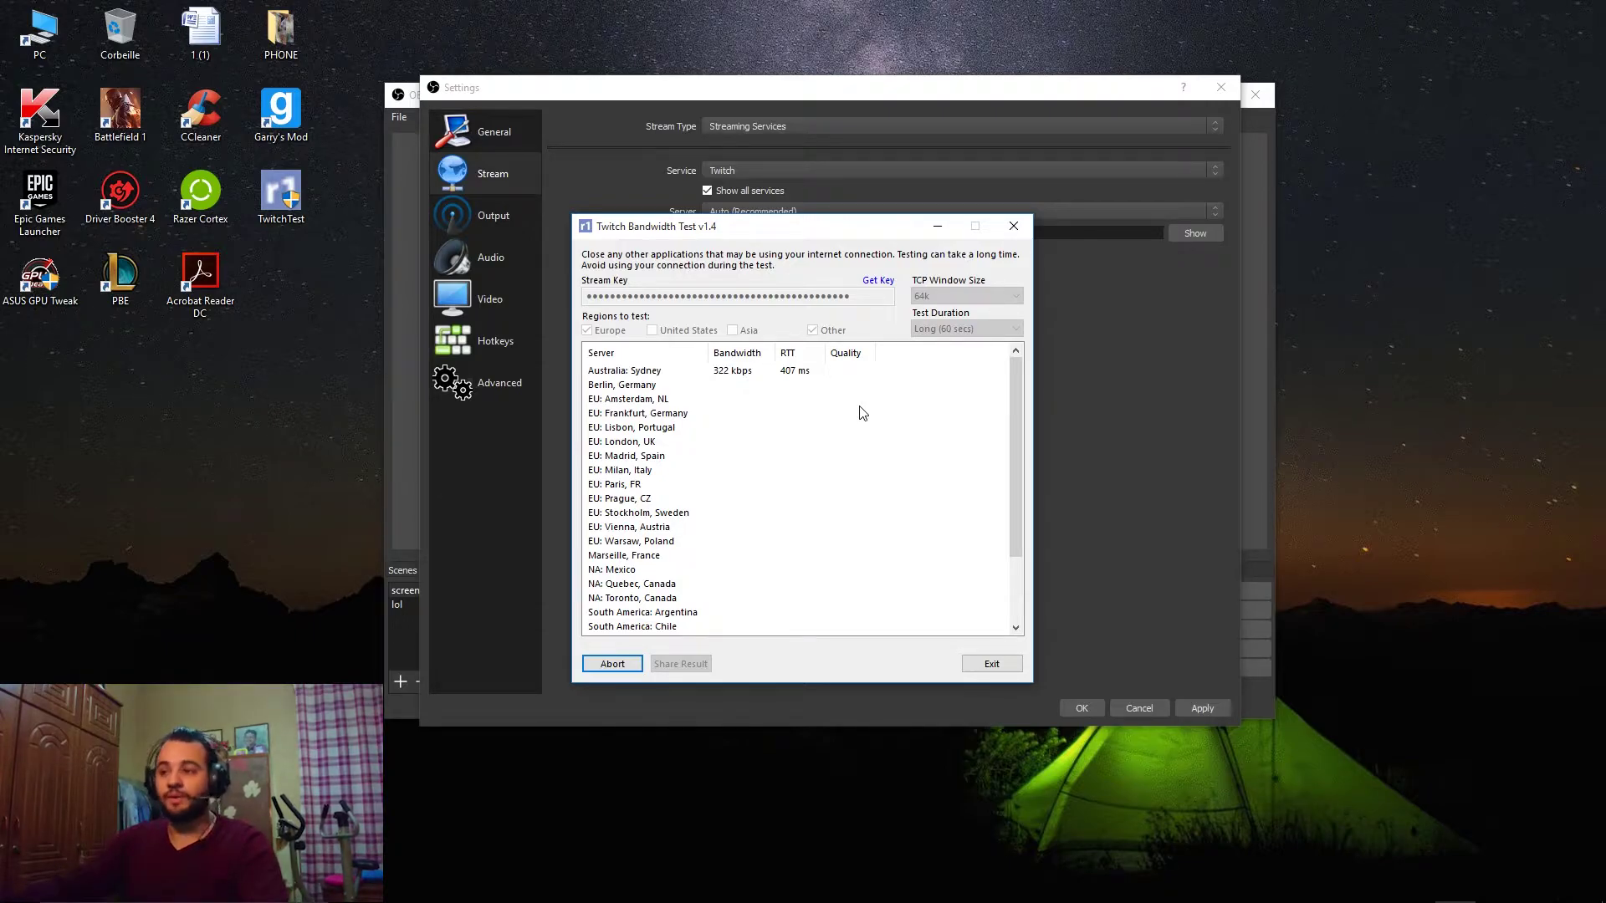
{"action": "left_click", "coordinate": [1014, 226]}
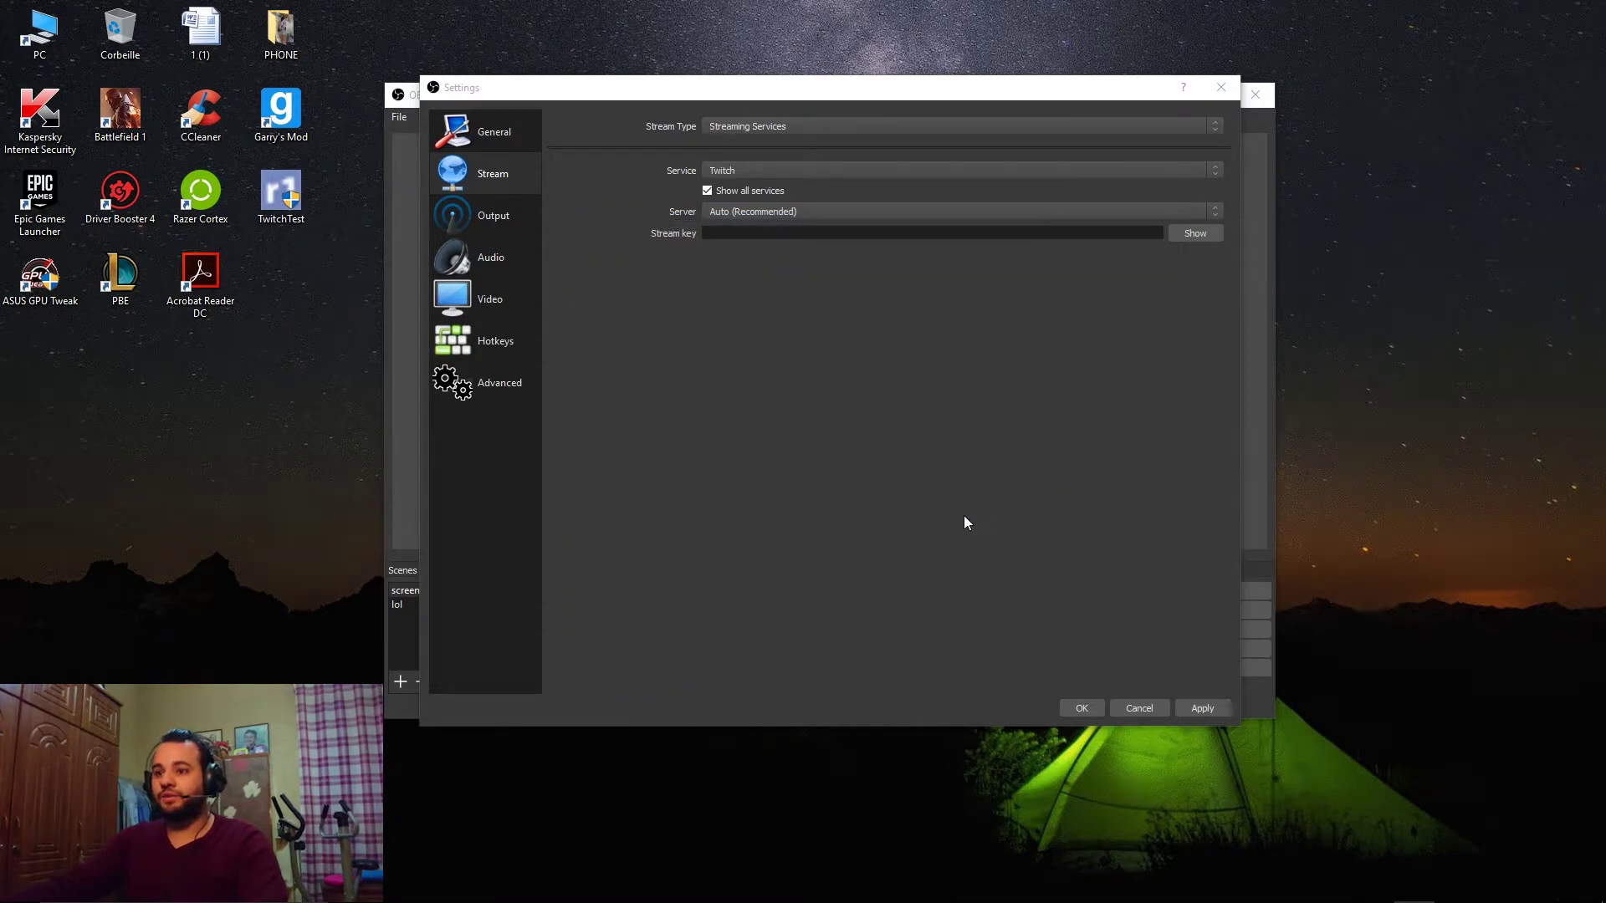
Step: Return to the Twitch key page and paste the copied key into the Stream key field of the OBS stream settings
{"action": "left_click", "coordinate": [736, 232]}
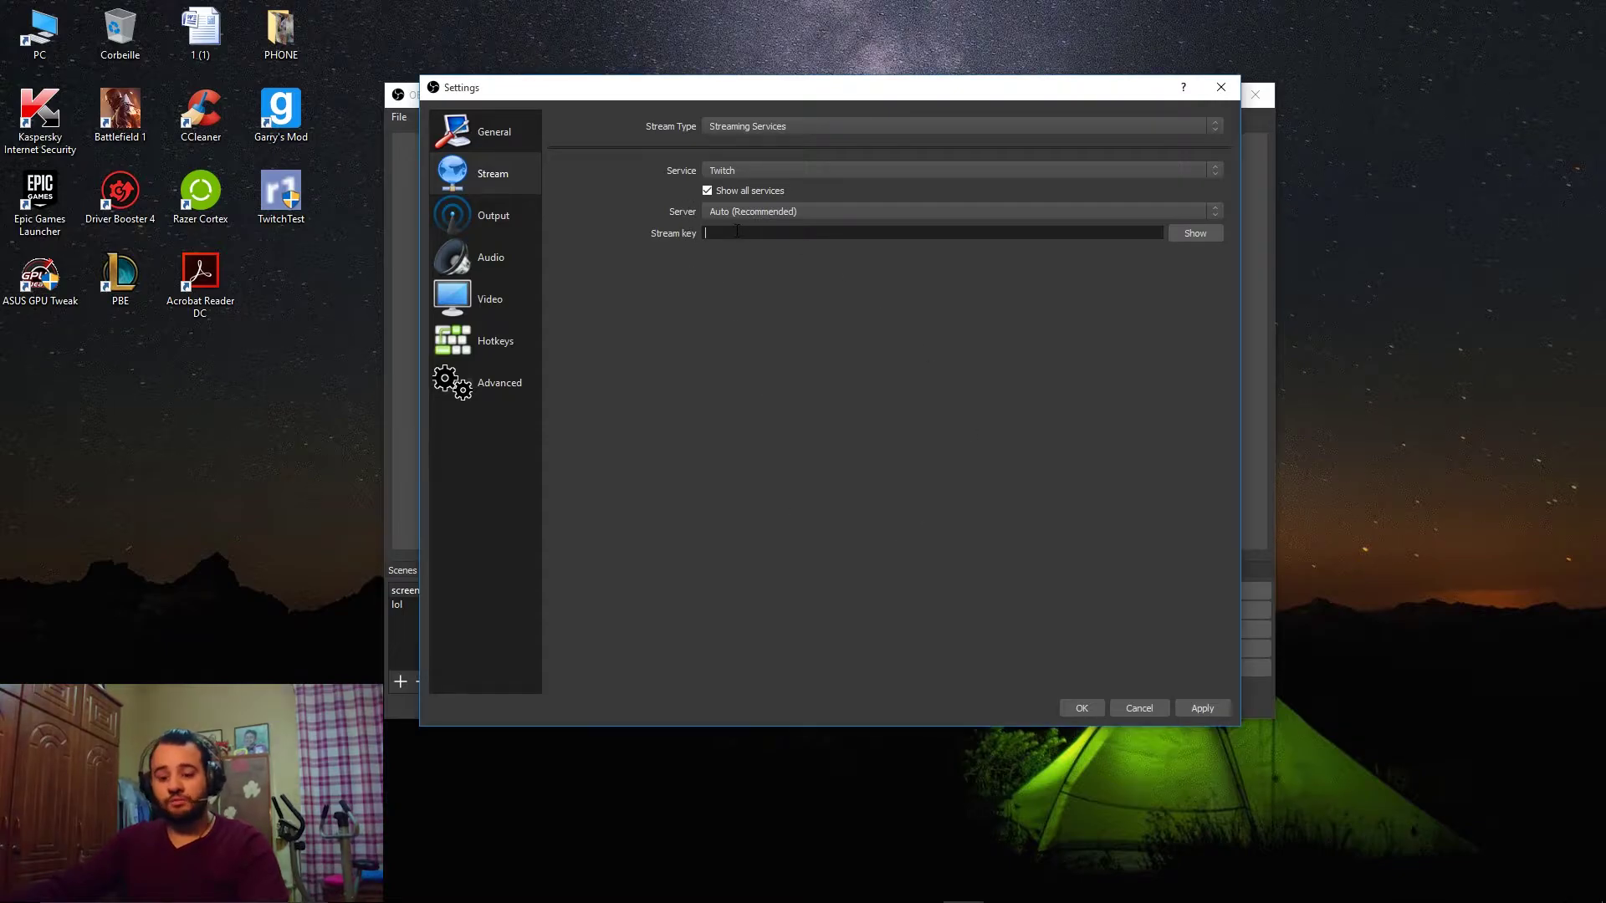
{"action": "left_click", "coordinate": [1415, 893]}
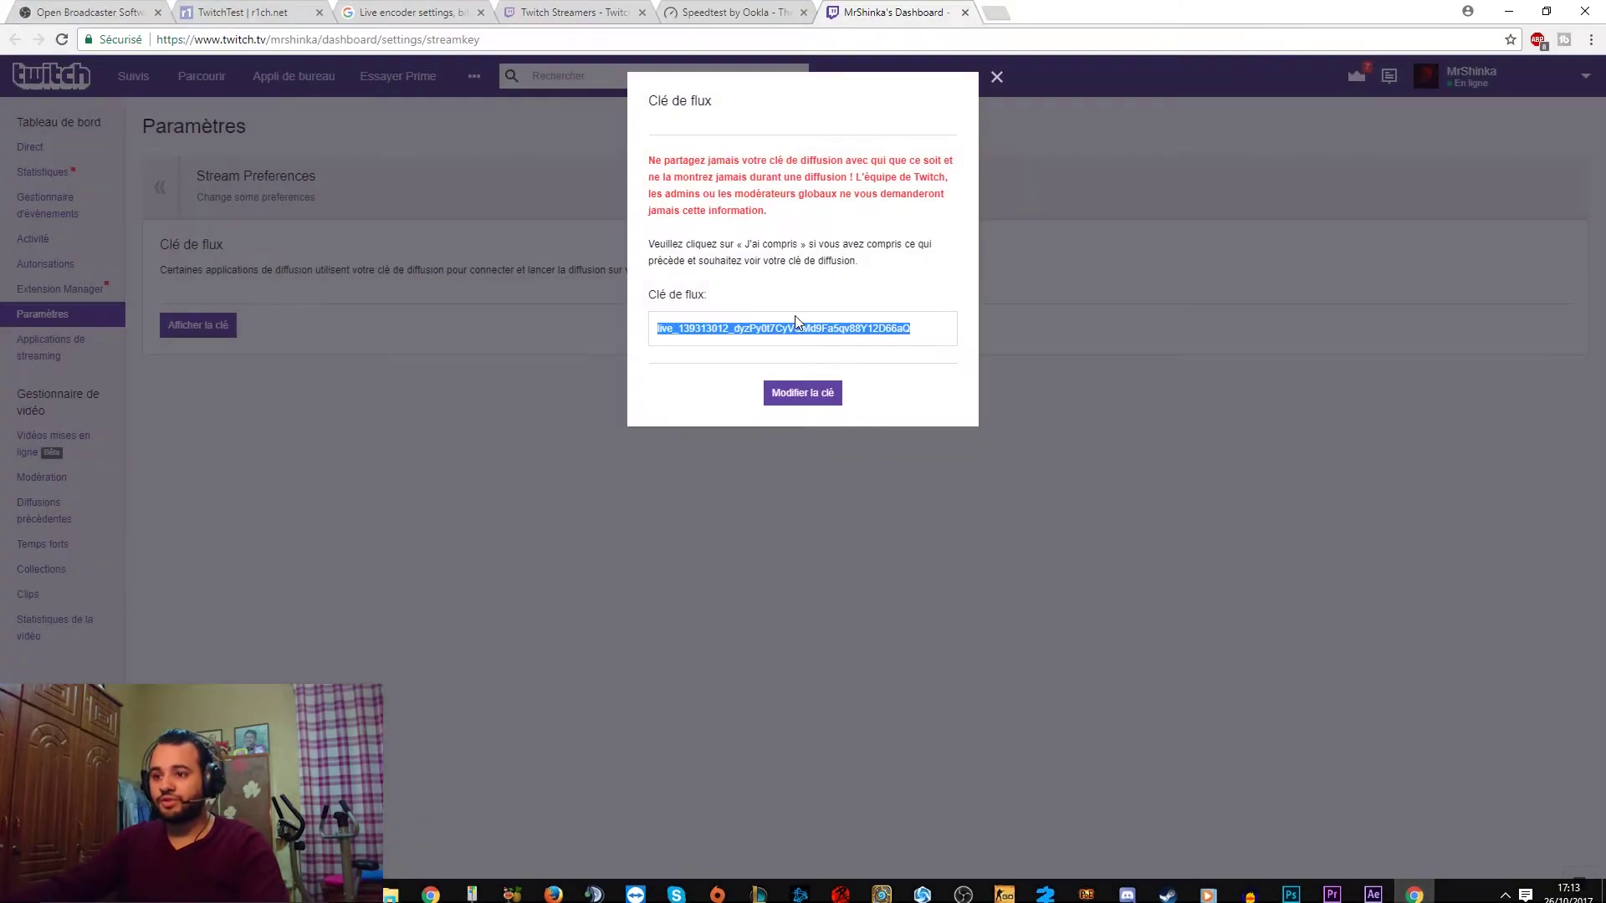
{"action": "left_click", "coordinate": [964, 888]}
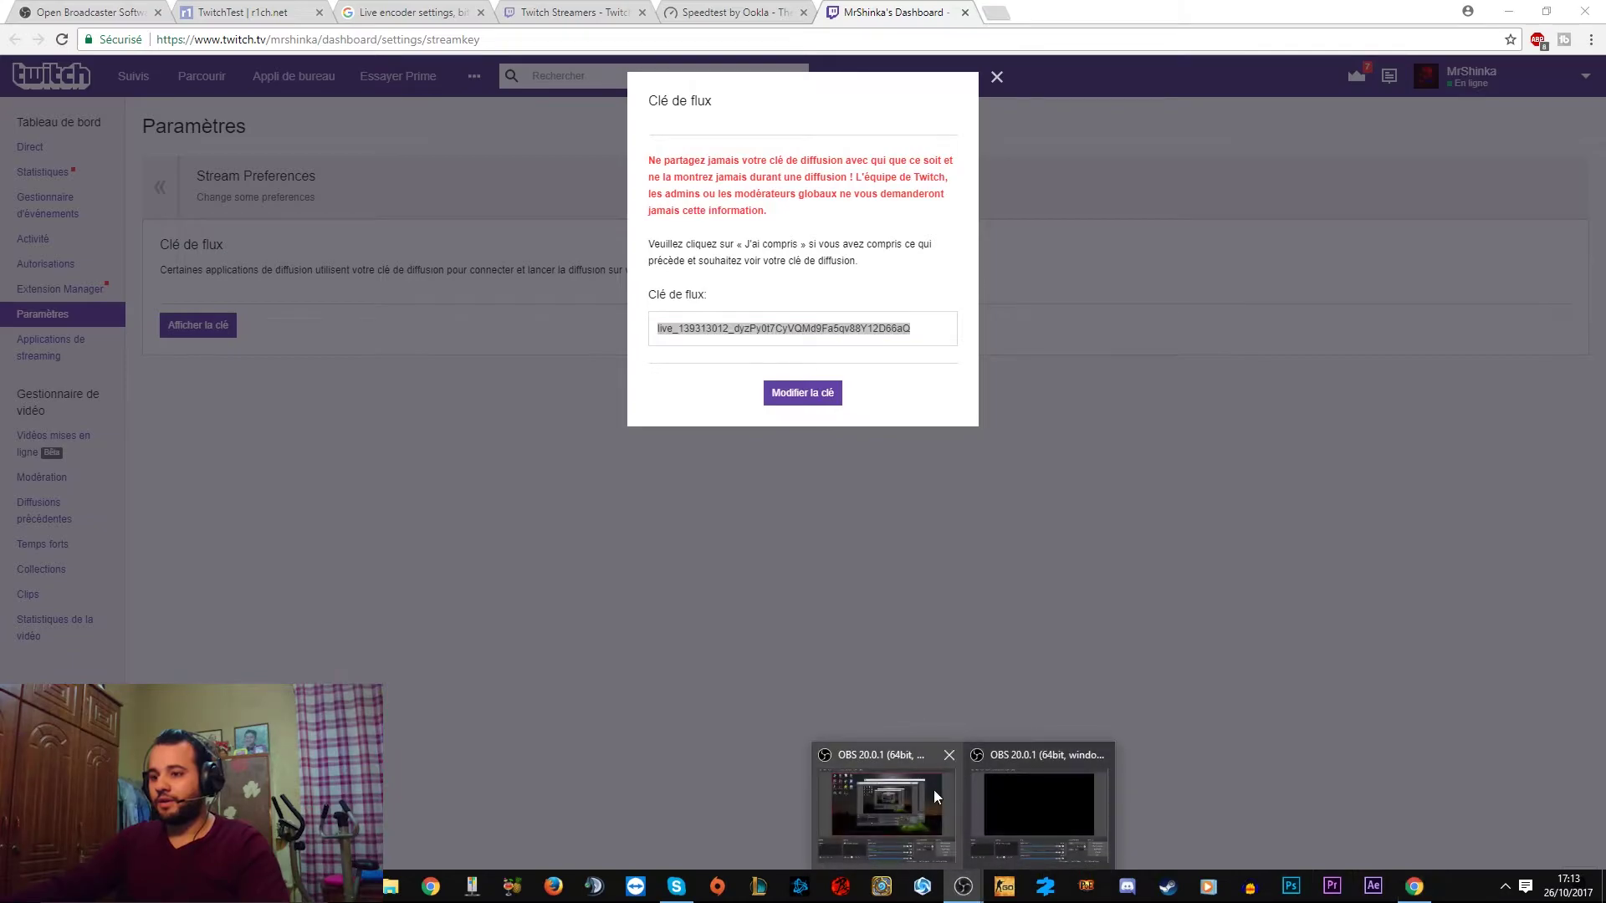
{"action": "left_click", "coordinate": [1036, 800]}
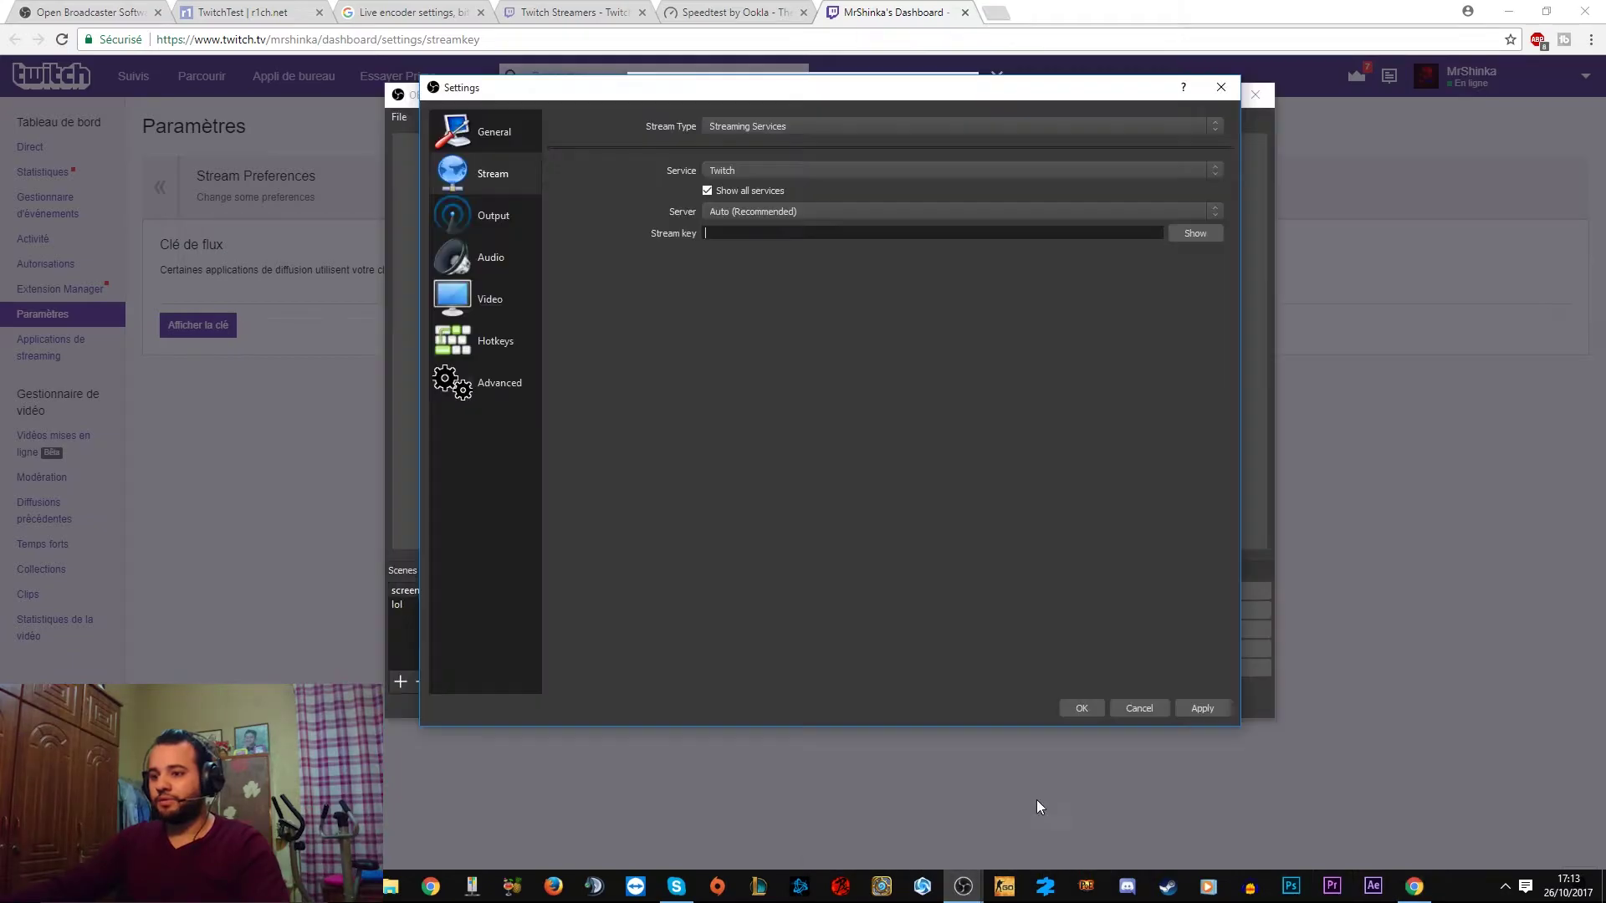
{"action": "left_click", "coordinate": [750, 238]}
{"action": "key", "text": "ctrl+v"}
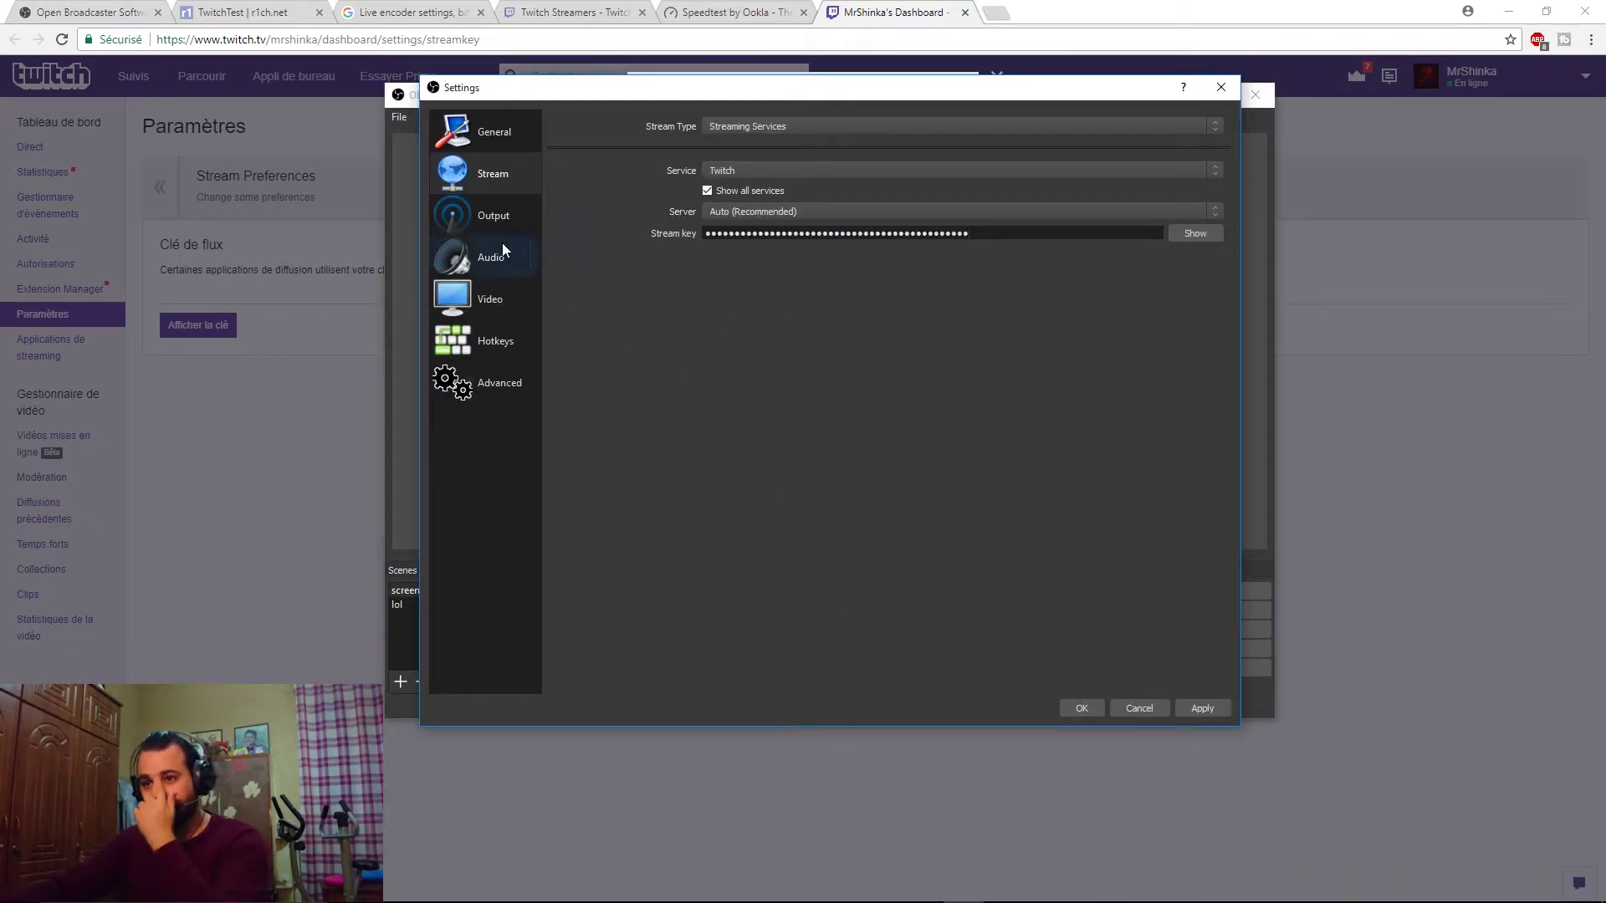
Step: Set the streaming encoder to NVENC H.264 in the output settings
{"action": "left_click", "coordinate": [495, 216]}
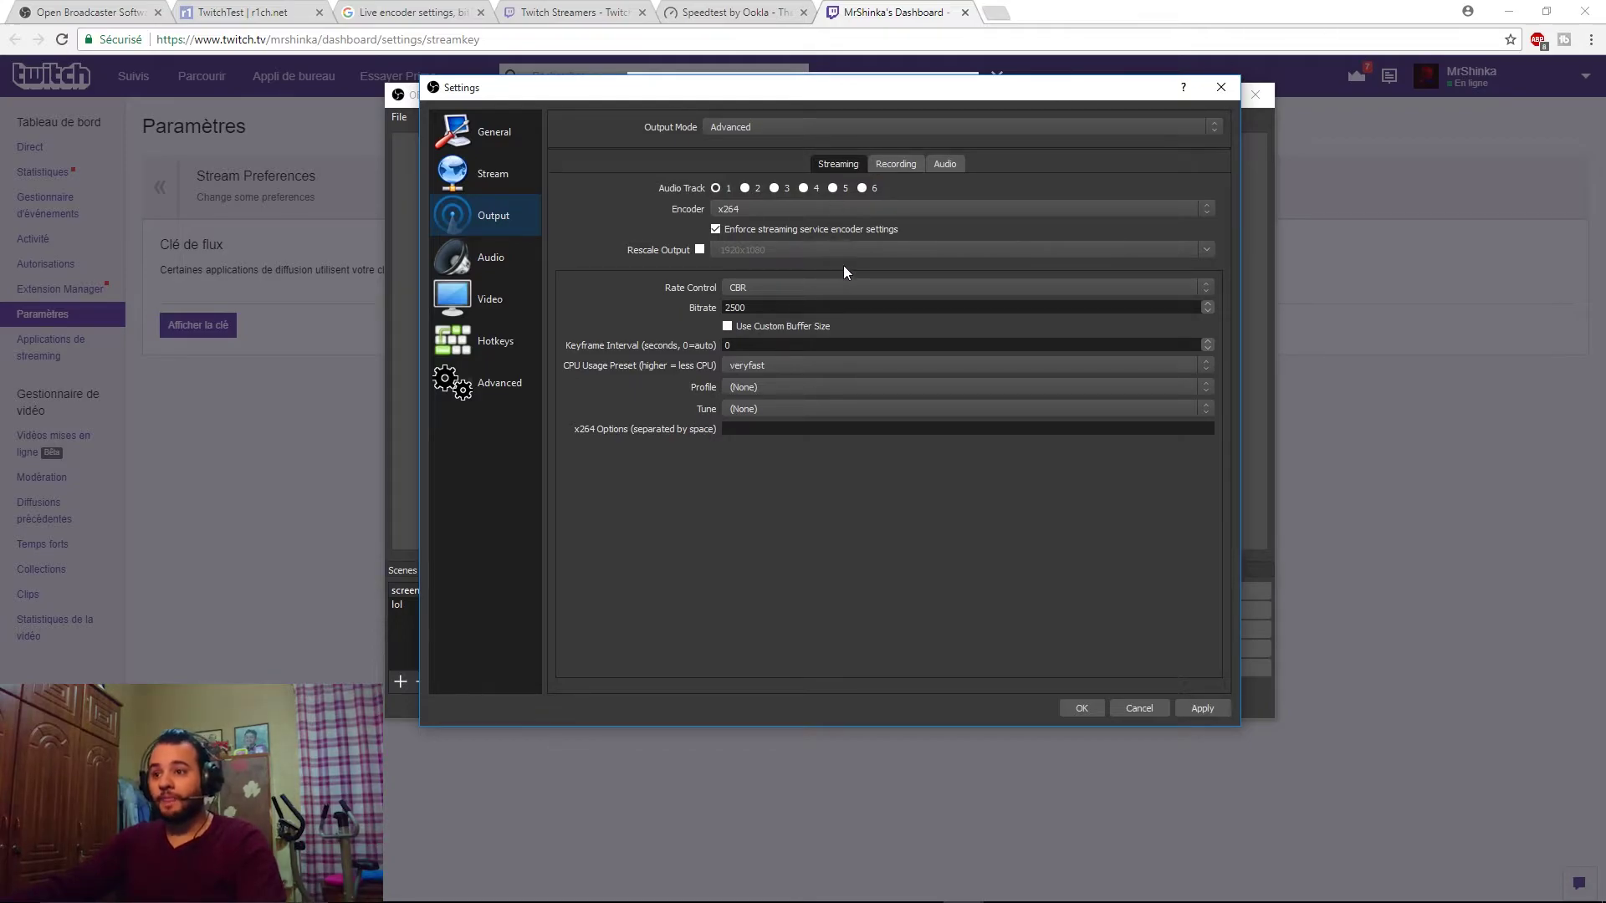
{"action": "left_click", "coordinate": [774, 188]}
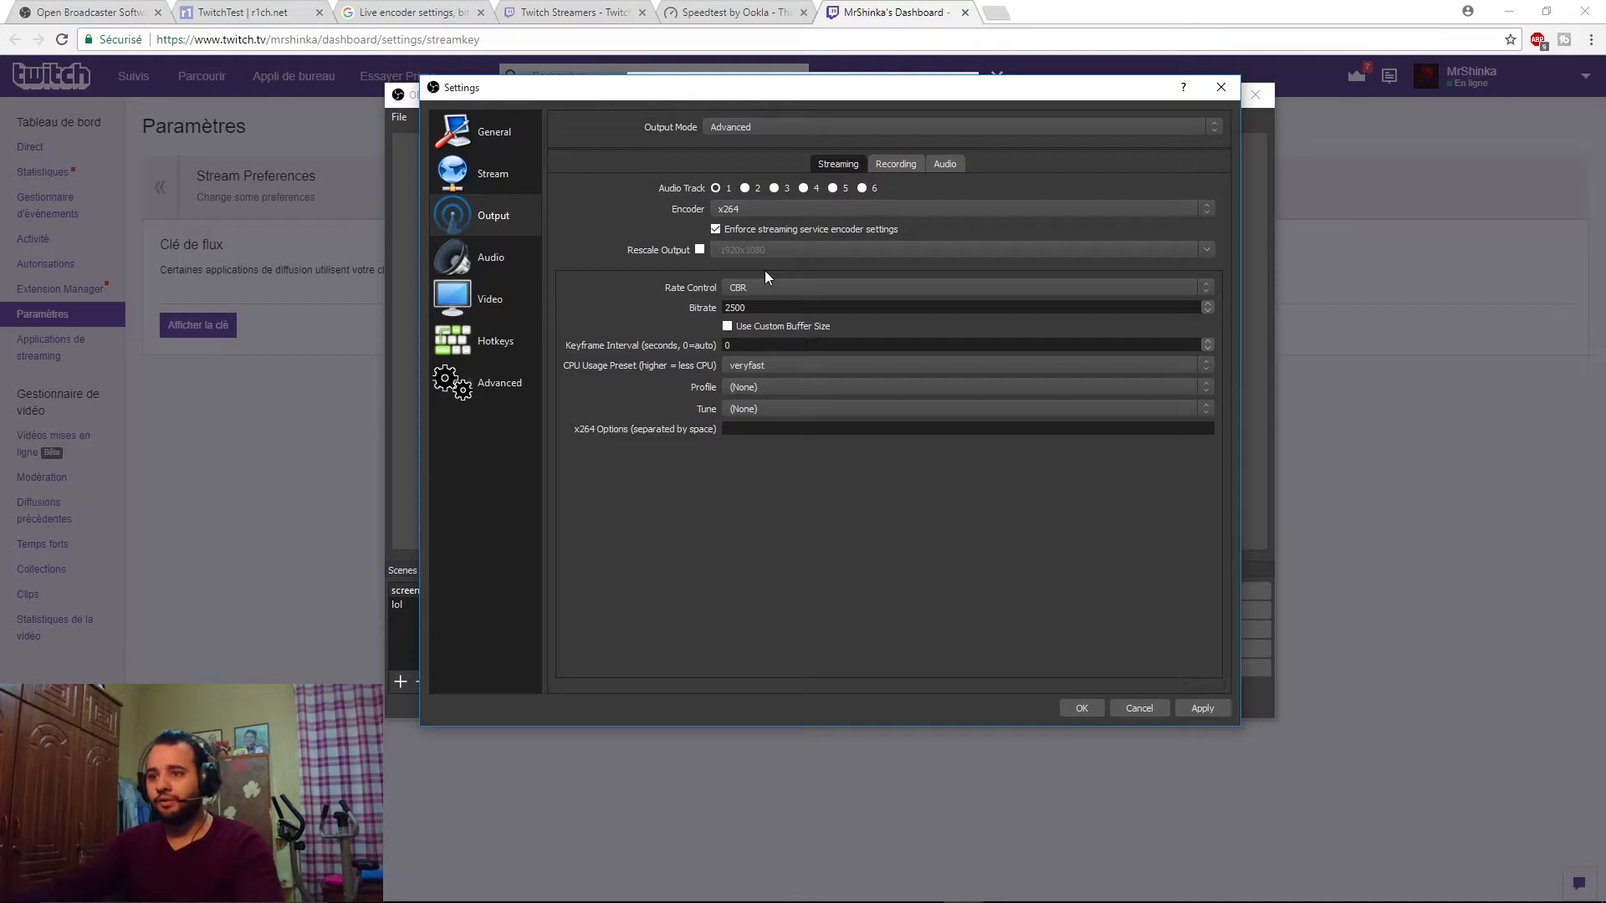
{"action": "left_click", "coordinate": [1208, 215]}
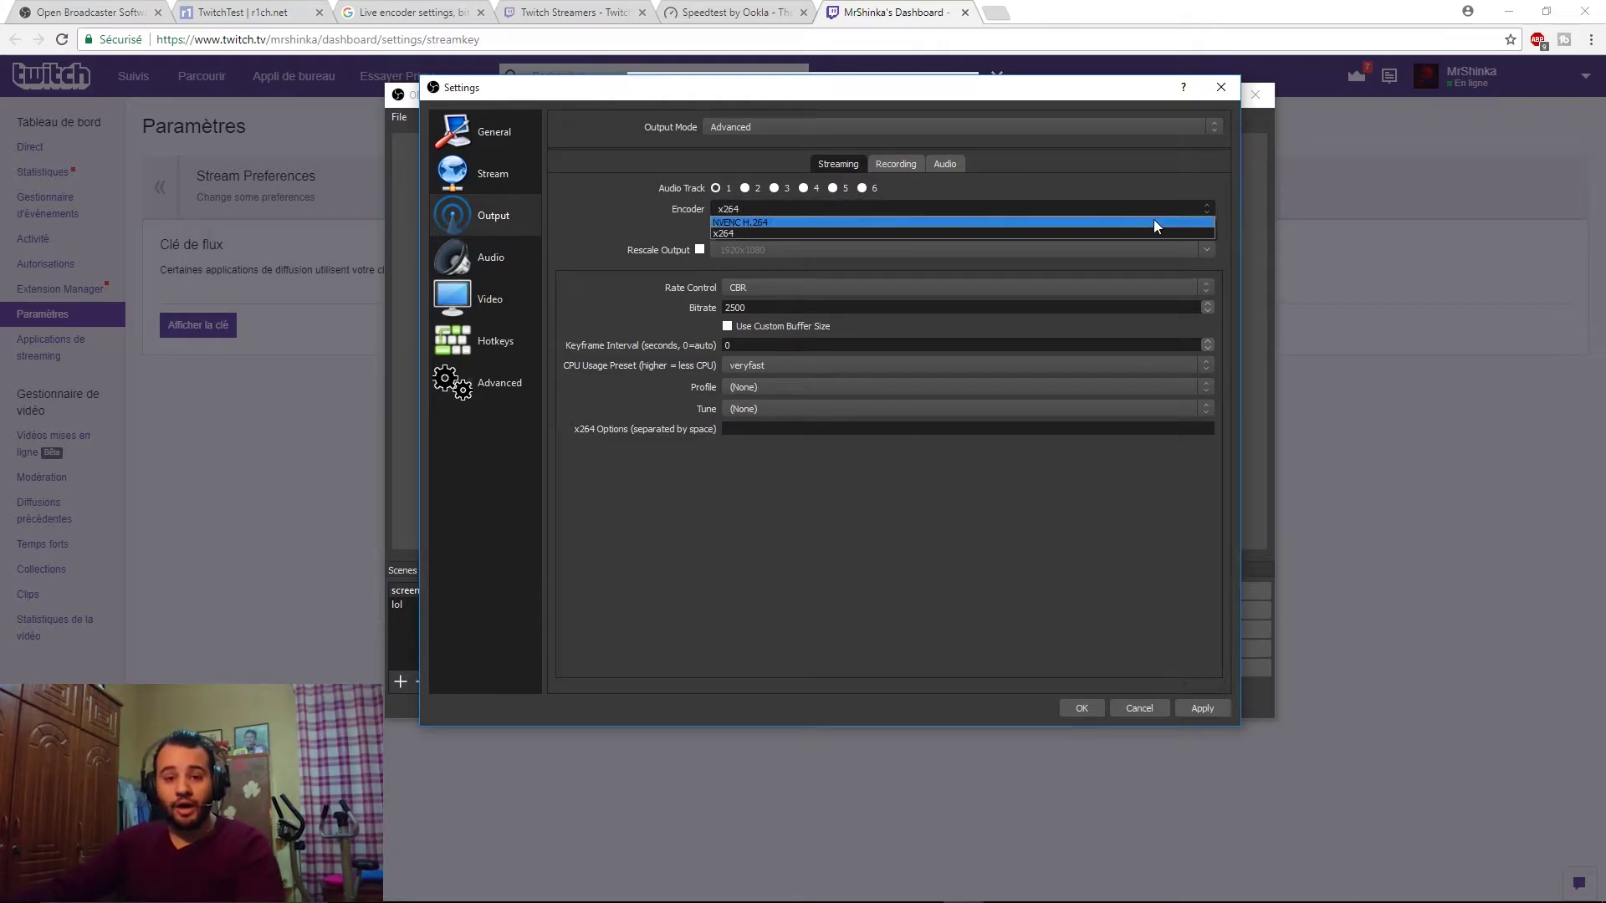
{"action": "left_click", "coordinate": [801, 222]}
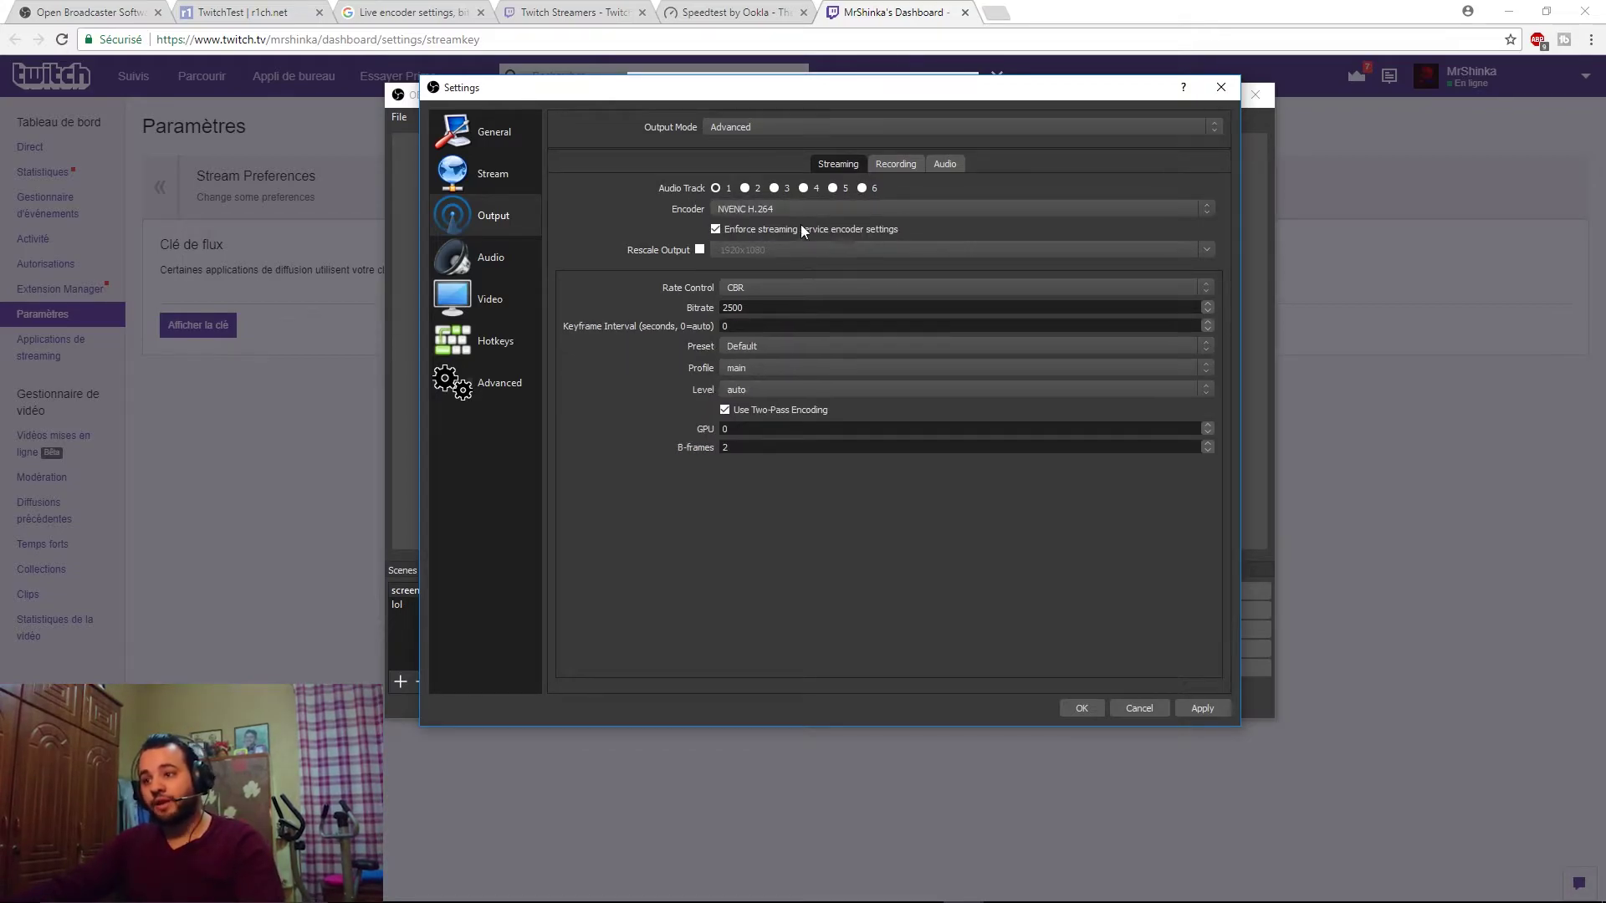
Step: Set the streaming encoder to x264 and keep its rate control at CBR
{"action": "left_click", "coordinate": [1206, 215]}
{"action": "left_click", "coordinate": [800, 246]}
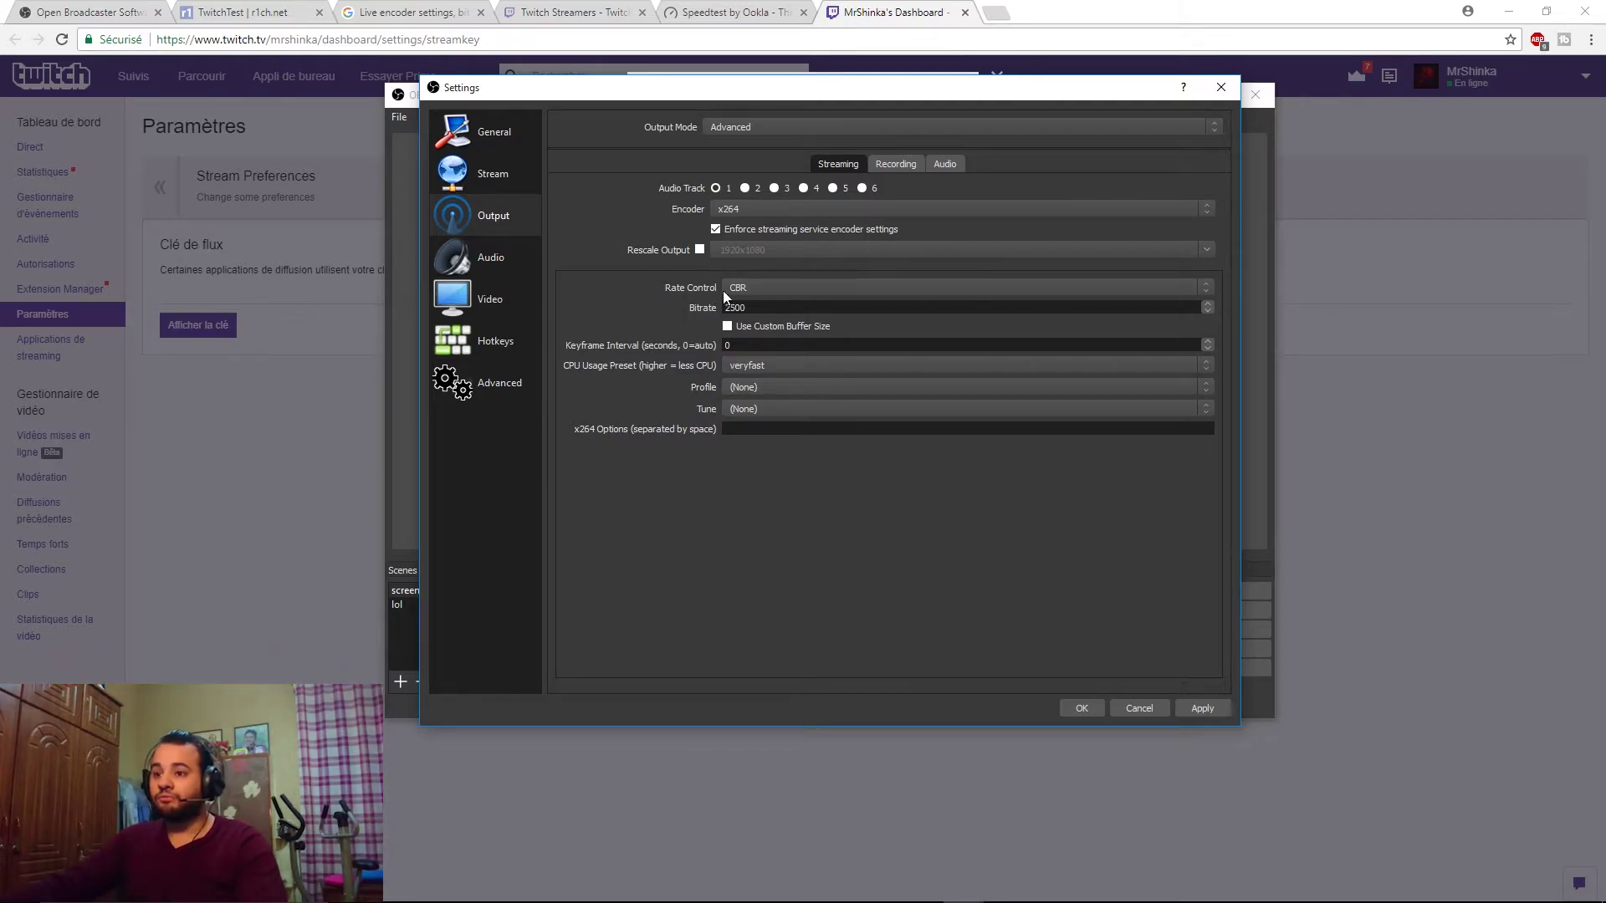
{"action": "left_click", "coordinate": [1200, 286]}
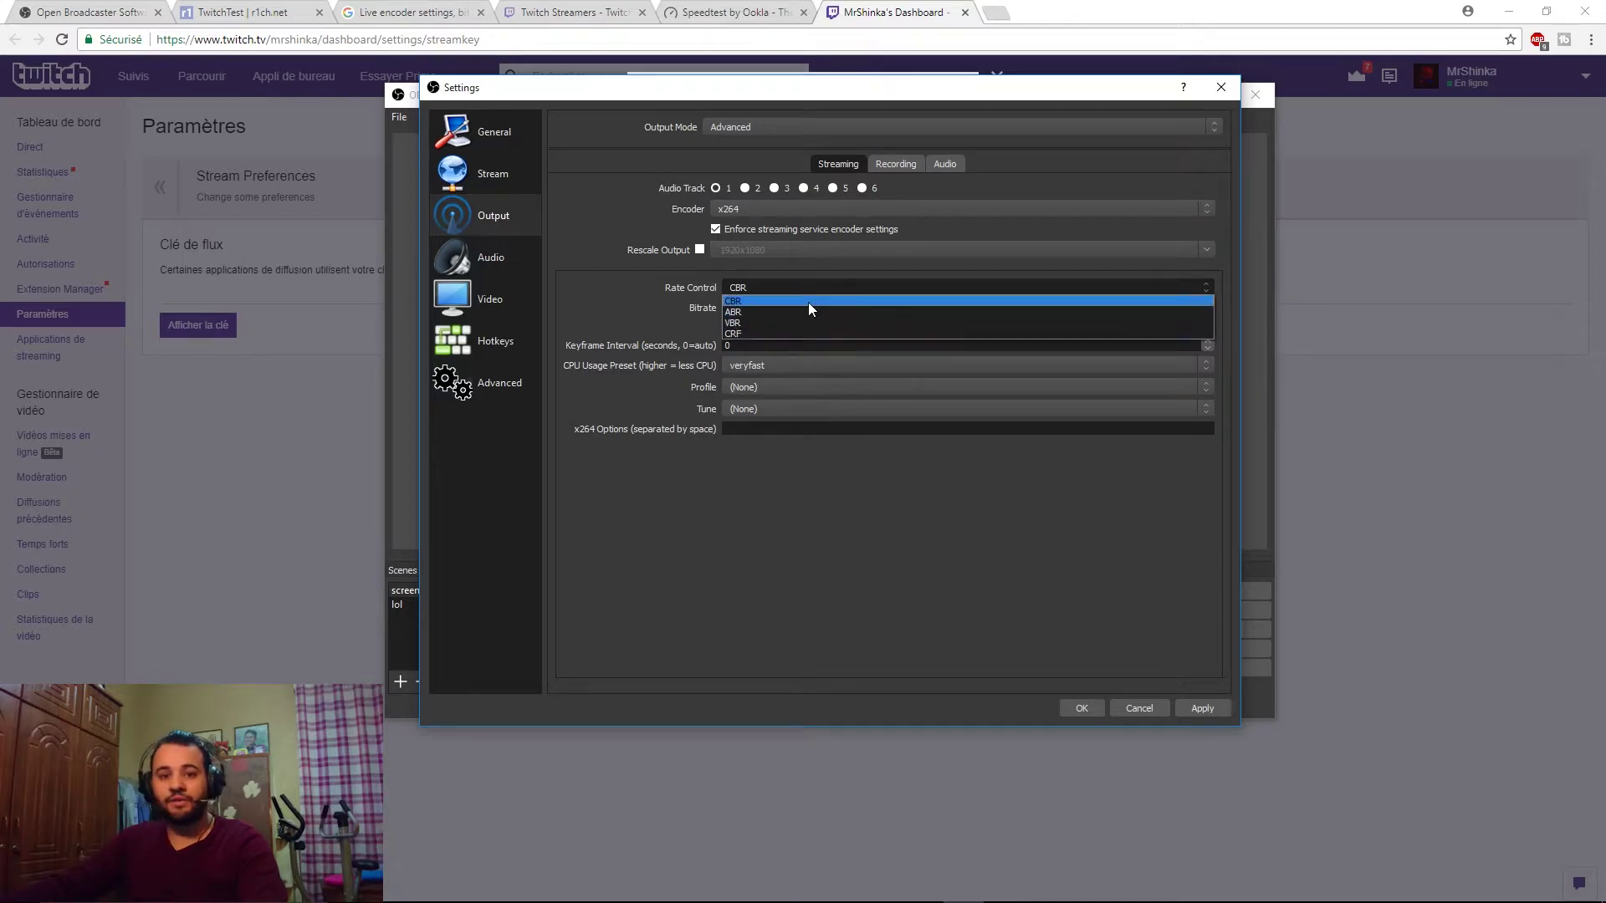
{"action": "left_click", "coordinate": [867, 266]}
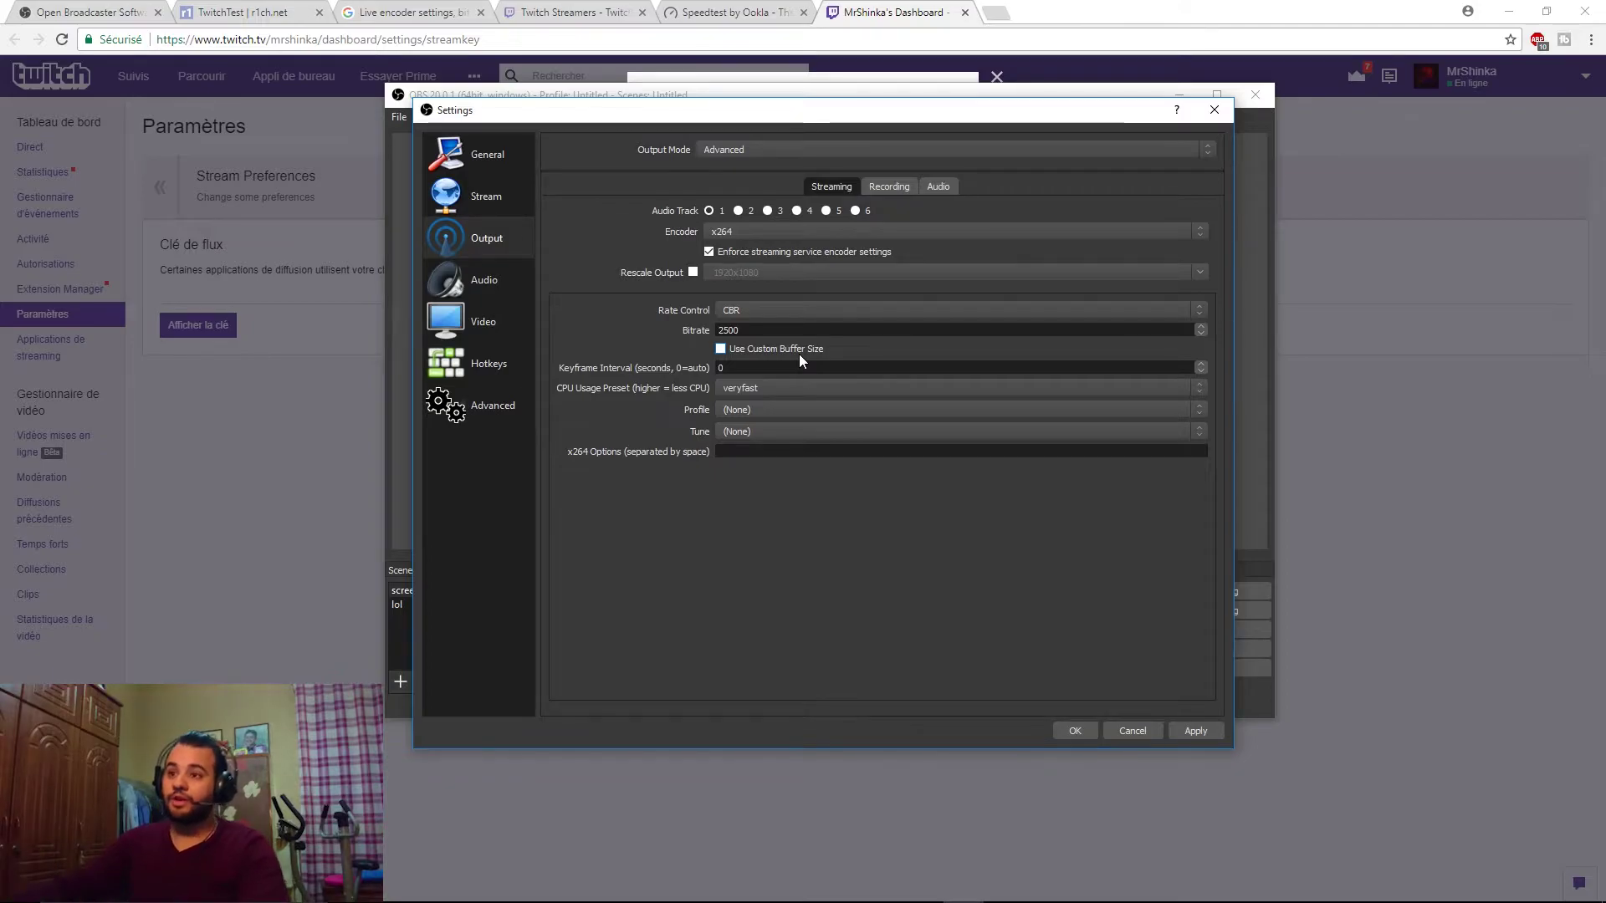
Step: Examine the recommended bitrates for each resolution and frame rate in Twitch's Broadcasting Guidelines
{"action": "left_click", "coordinate": [566, 14]}
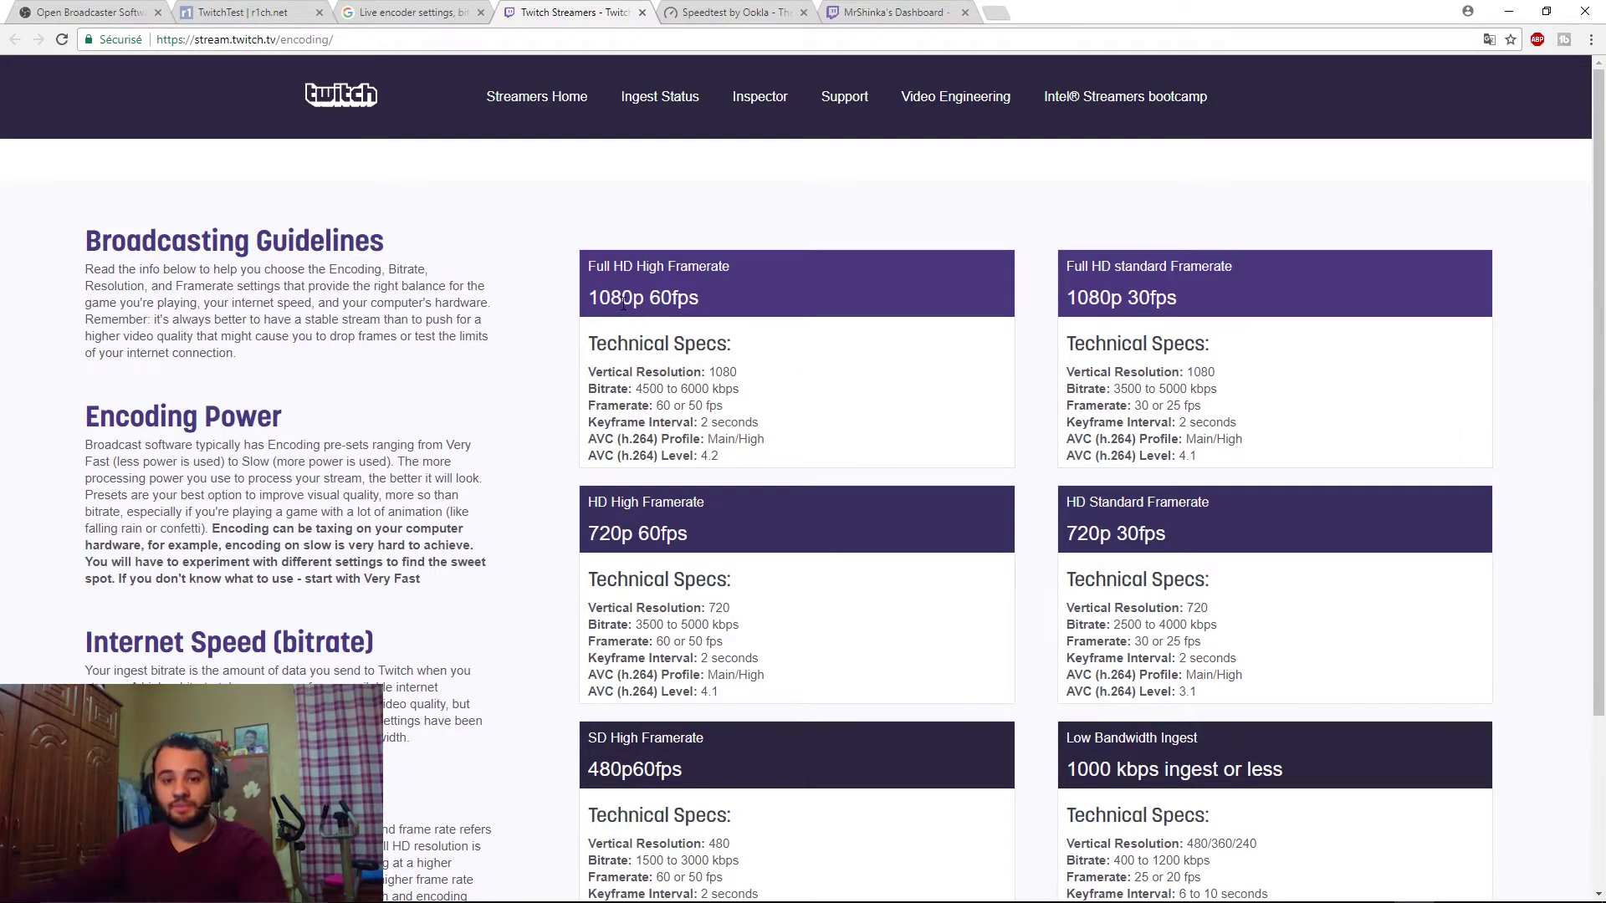
{"action": "left_click_drag", "start_coordinate": [590, 388], "coordinate": [629, 389]}
{"action": "left_click", "coordinate": [869, 436]}
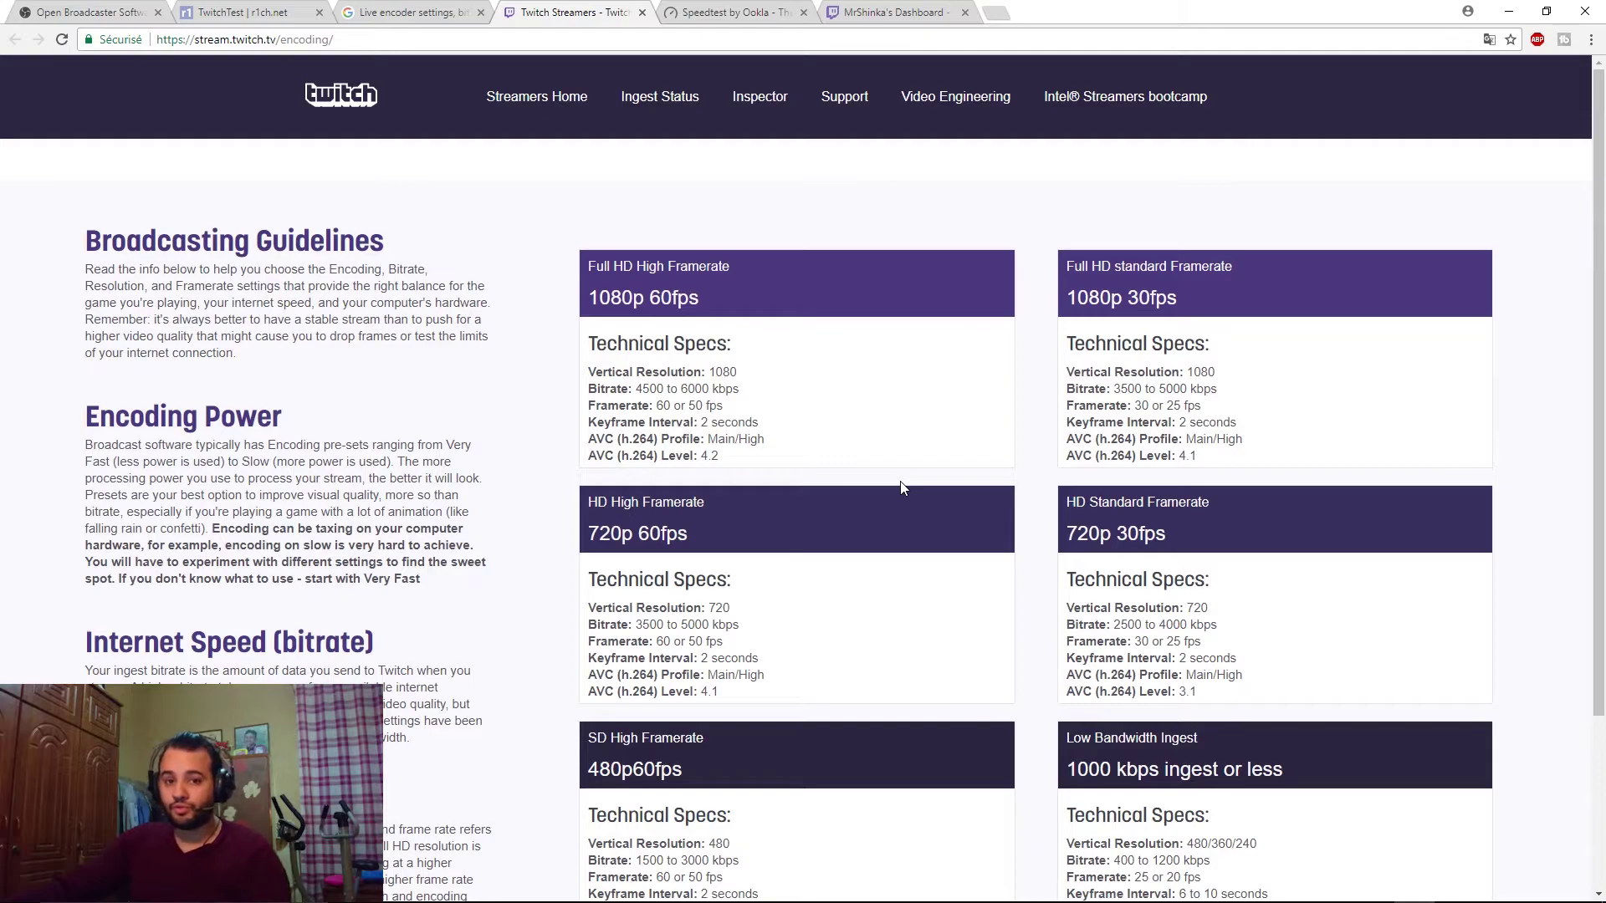
{"action": "scroll", "coordinate": [836, 519], "scroll_direction": "down", "scroll_amount": 2}
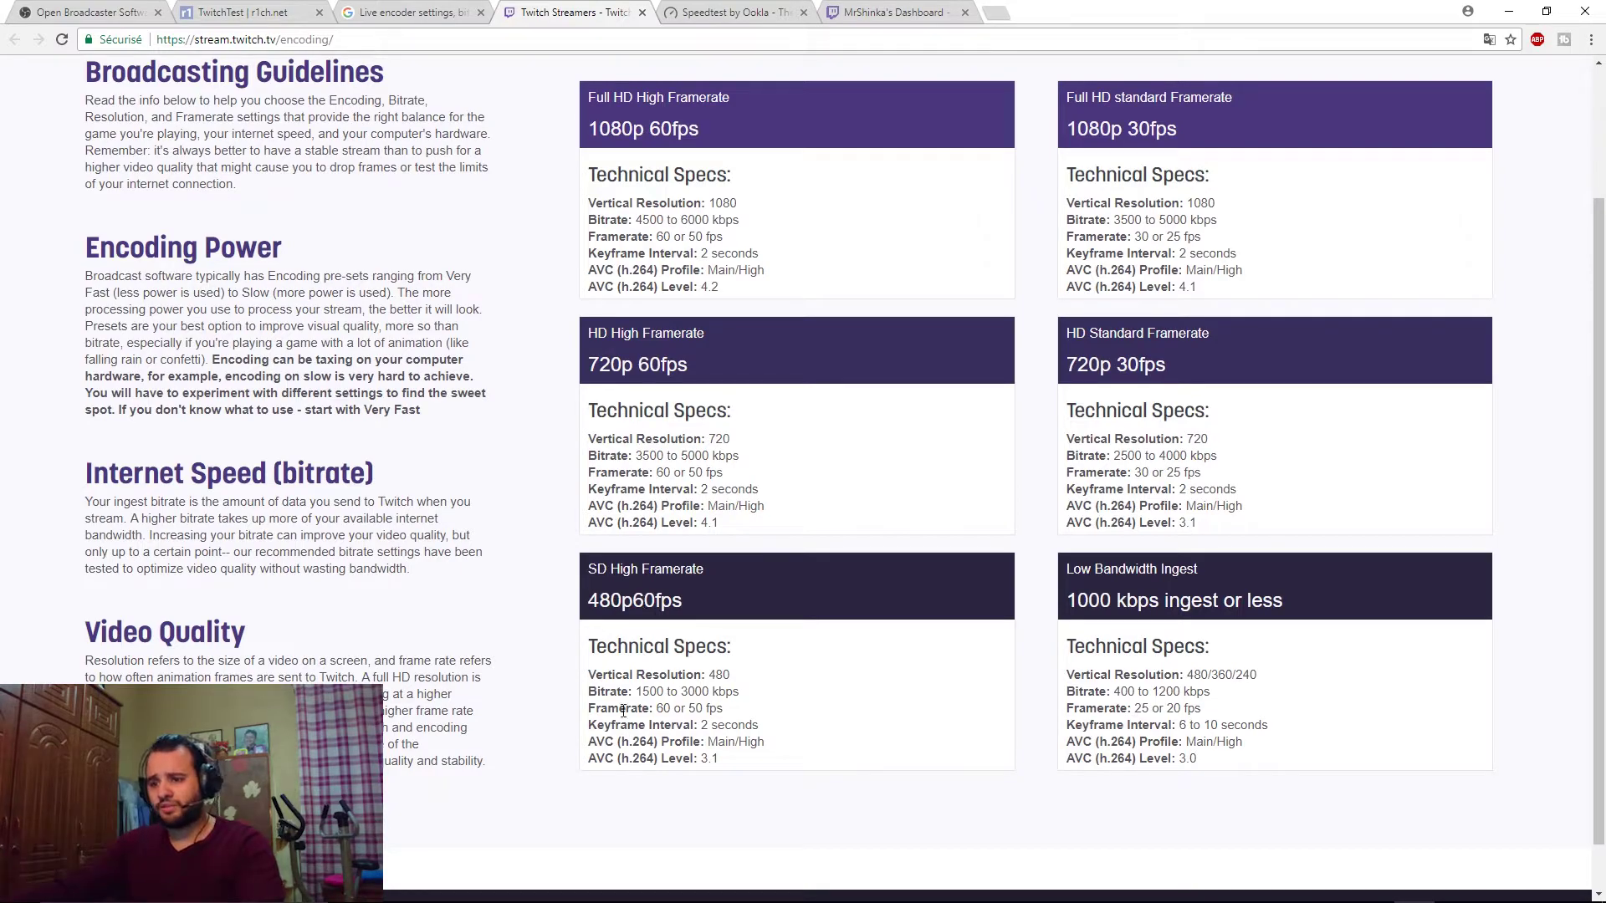
{"action": "left_click_drag", "start_coordinate": [637, 688], "coordinate": [684, 692]}
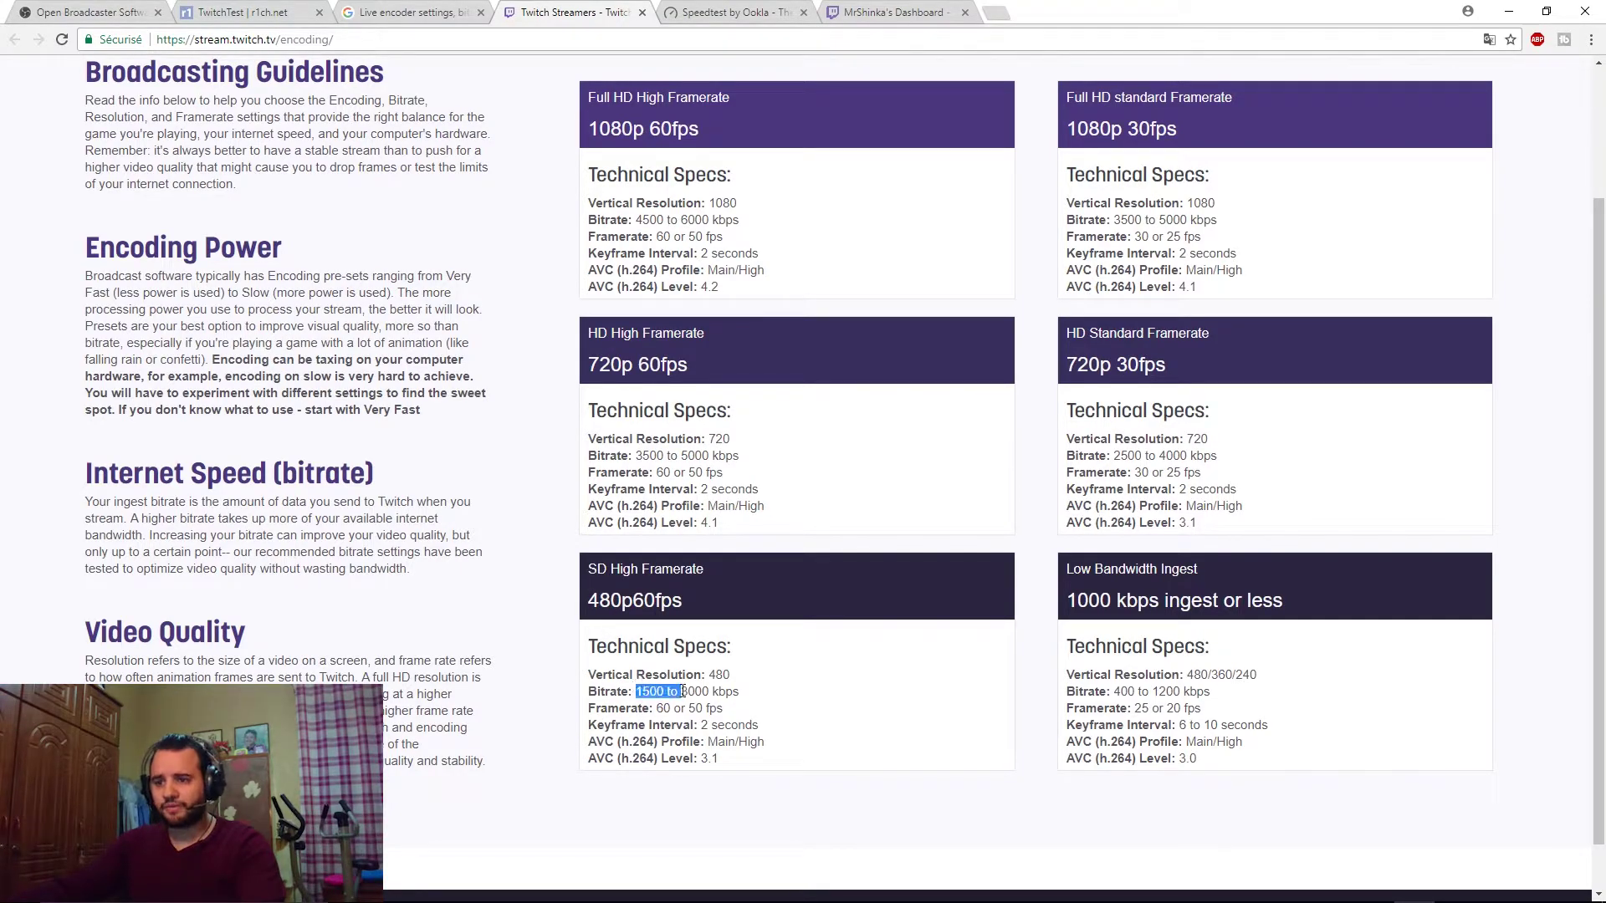
{"action": "left_click", "coordinate": [763, 696]}
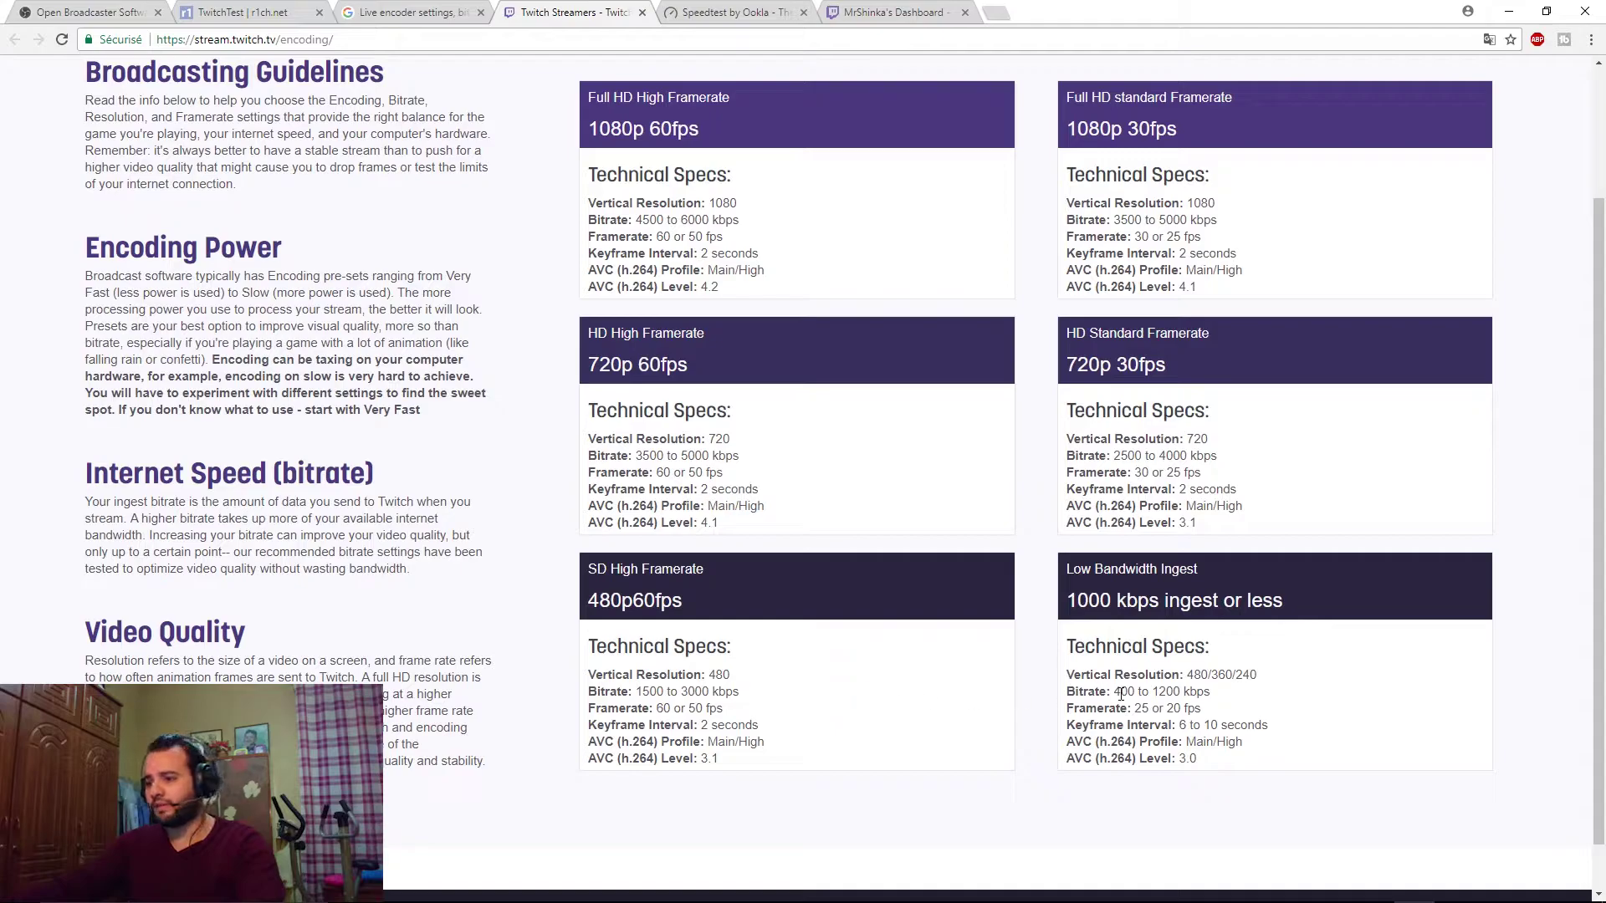
{"action": "left_click_drag", "start_coordinate": [1121, 691], "coordinate": [1268, 699]}
{"action": "left_click", "coordinate": [973, 704]}
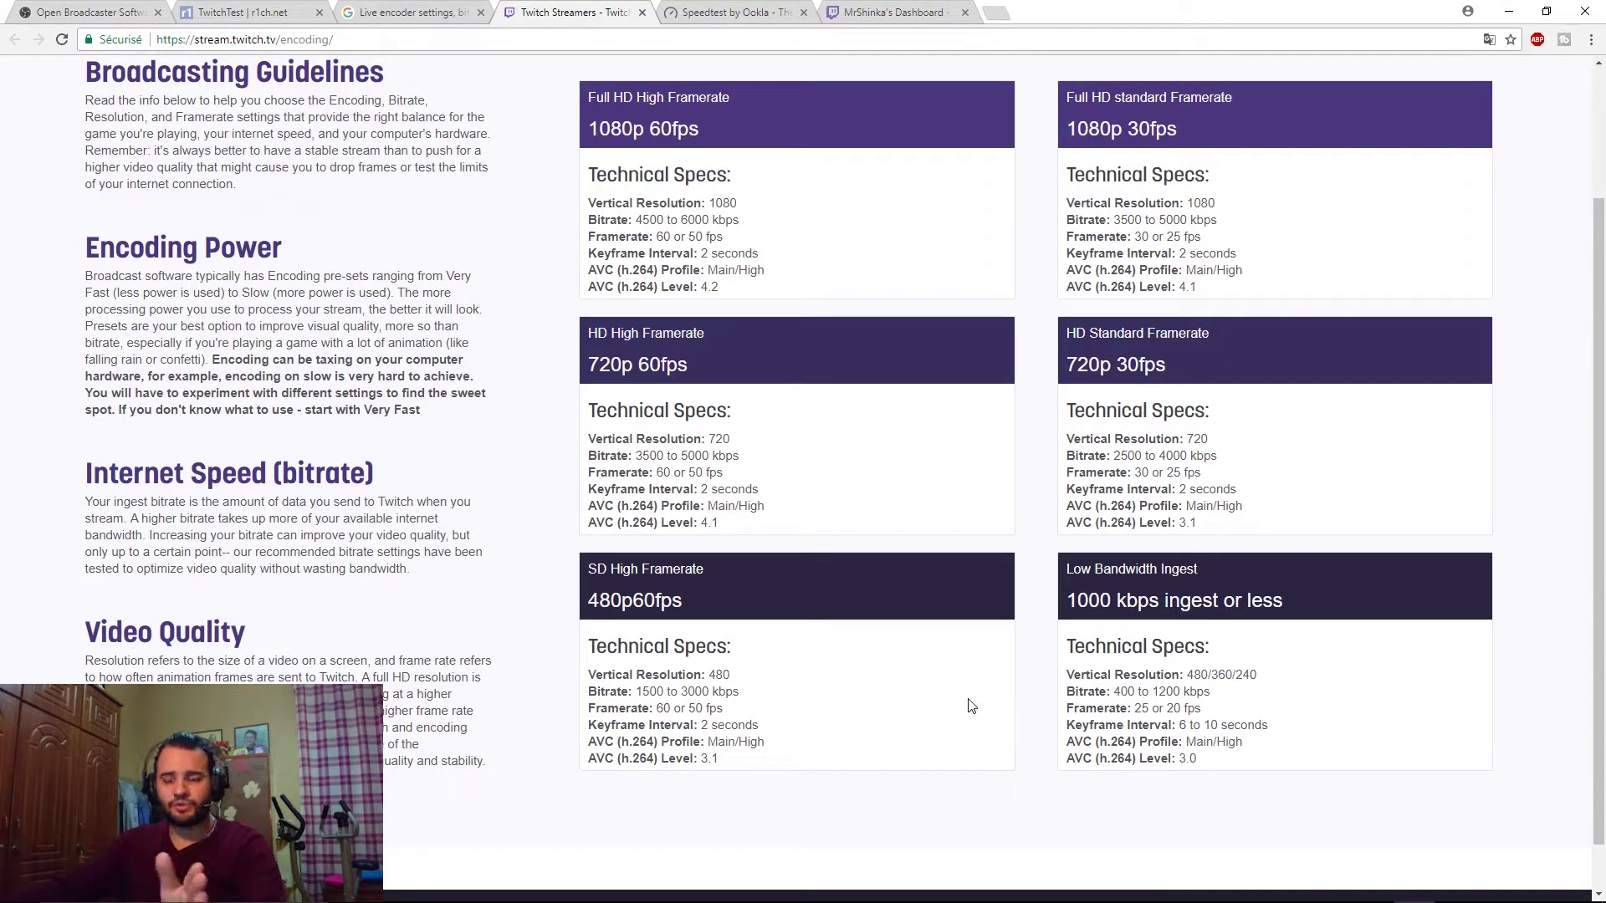
{"action": "scroll", "coordinate": [1583, 305], "scroll_direction": "down", "scroll_amount": 1}
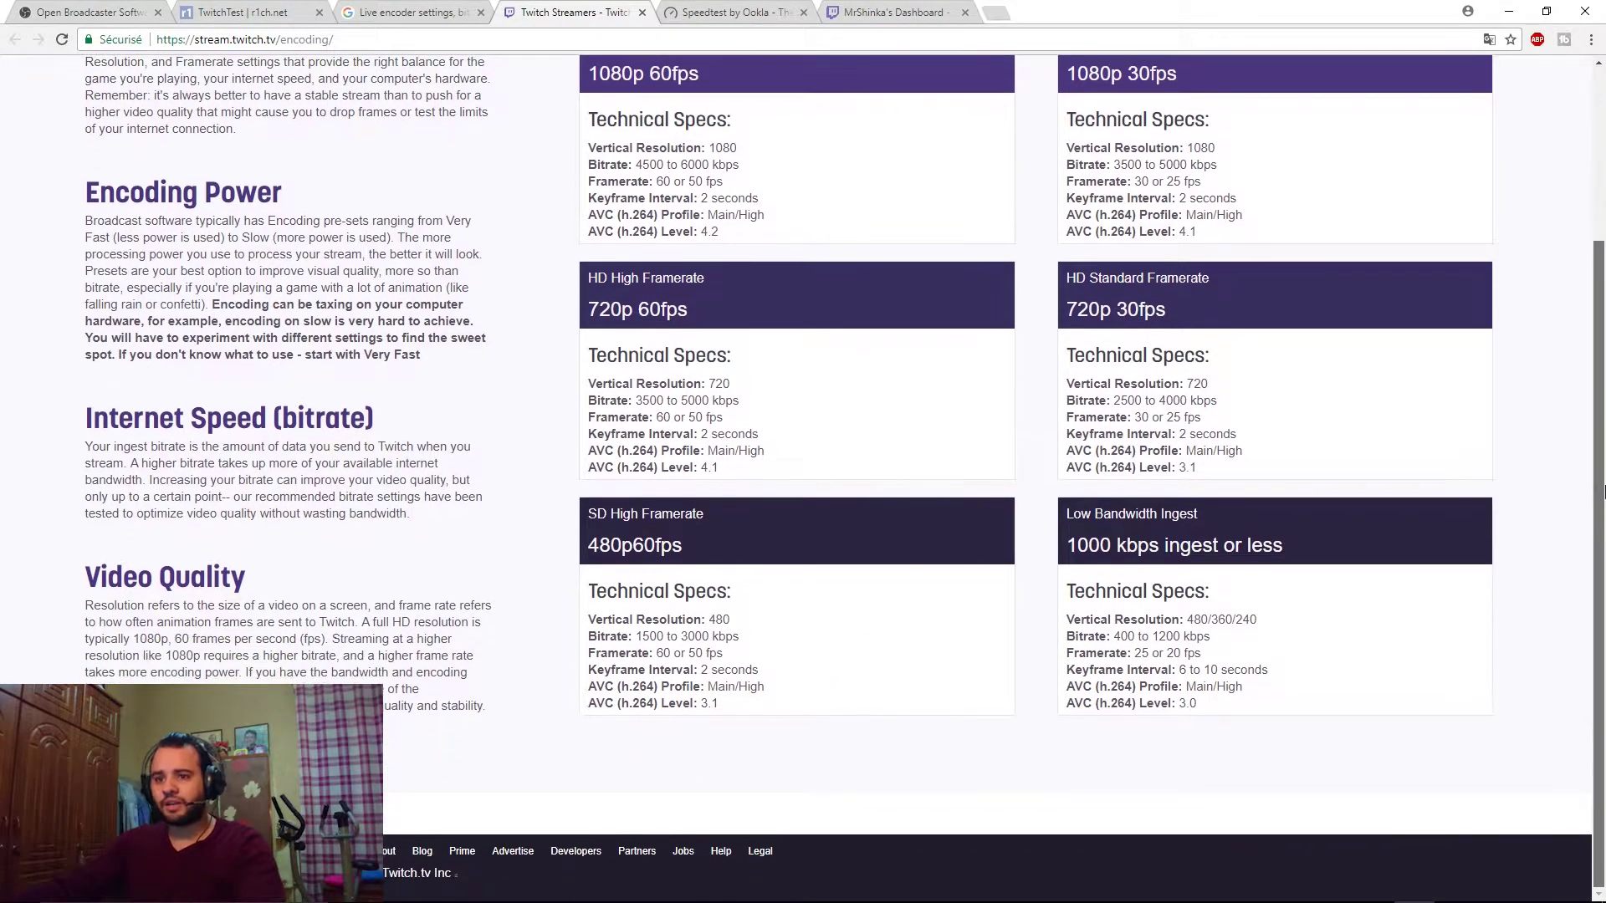
{"action": "scroll", "coordinate": [1583, 304], "scroll_direction": "up", "scroll_amount": 3}
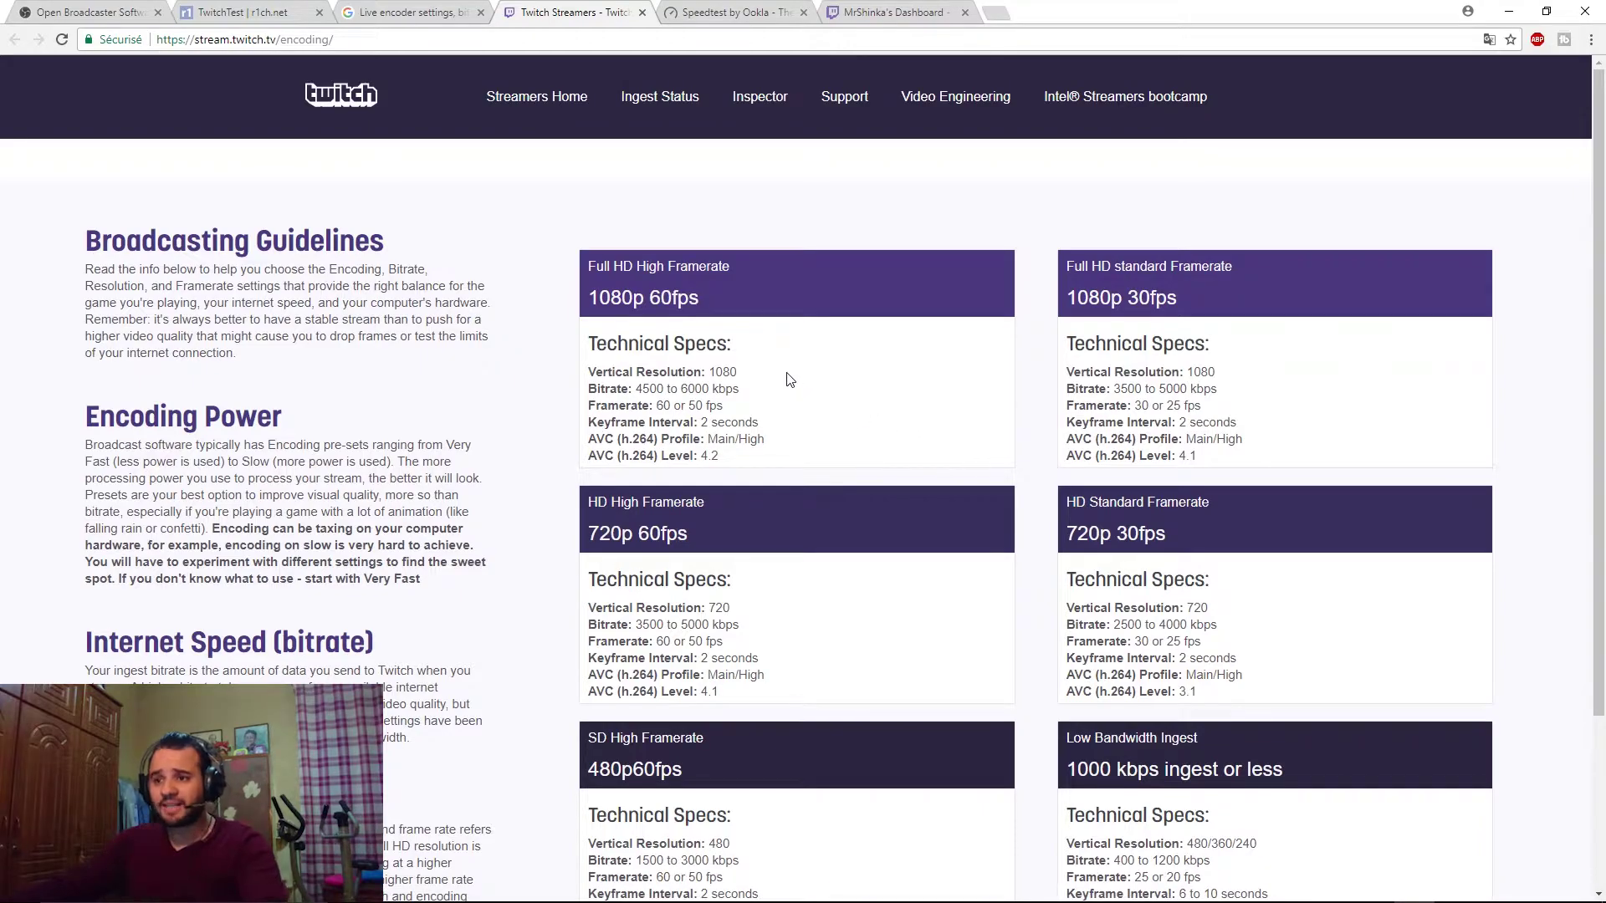
{"action": "left_click_drag", "start_coordinate": [682, 387], "coordinate": [725, 389]}
{"action": "left_click", "coordinate": [801, 395]}
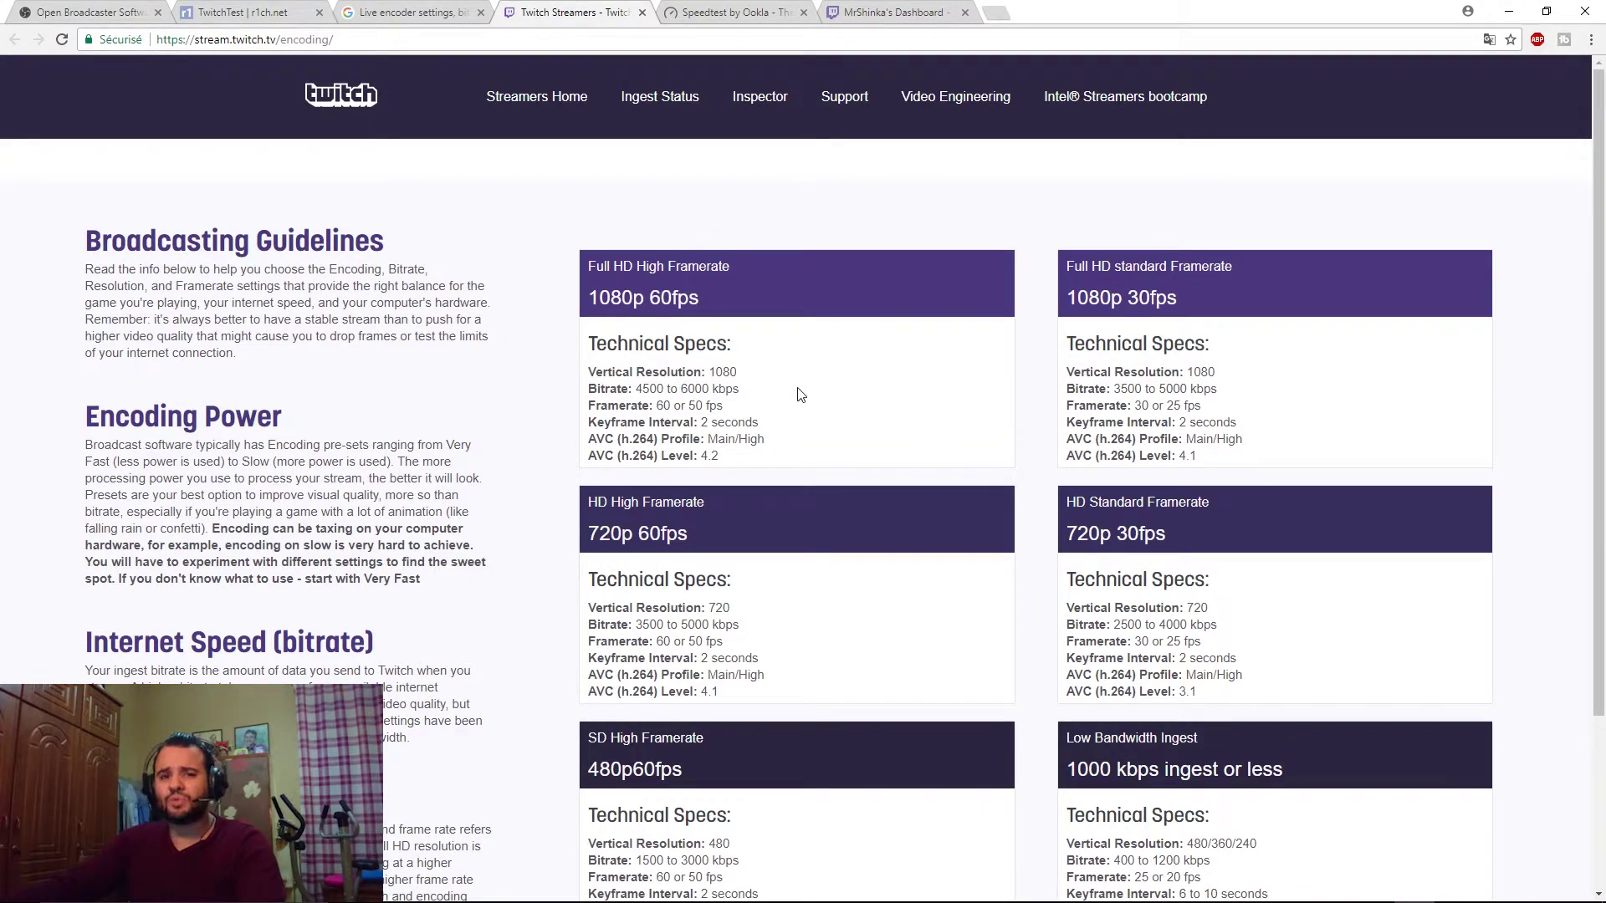
Step: Switch back to the OBS output settings and set the x264 streaming bitrate to 5000, then to 4500
{"action": "mouse_move", "coordinate": [1338, 899]}
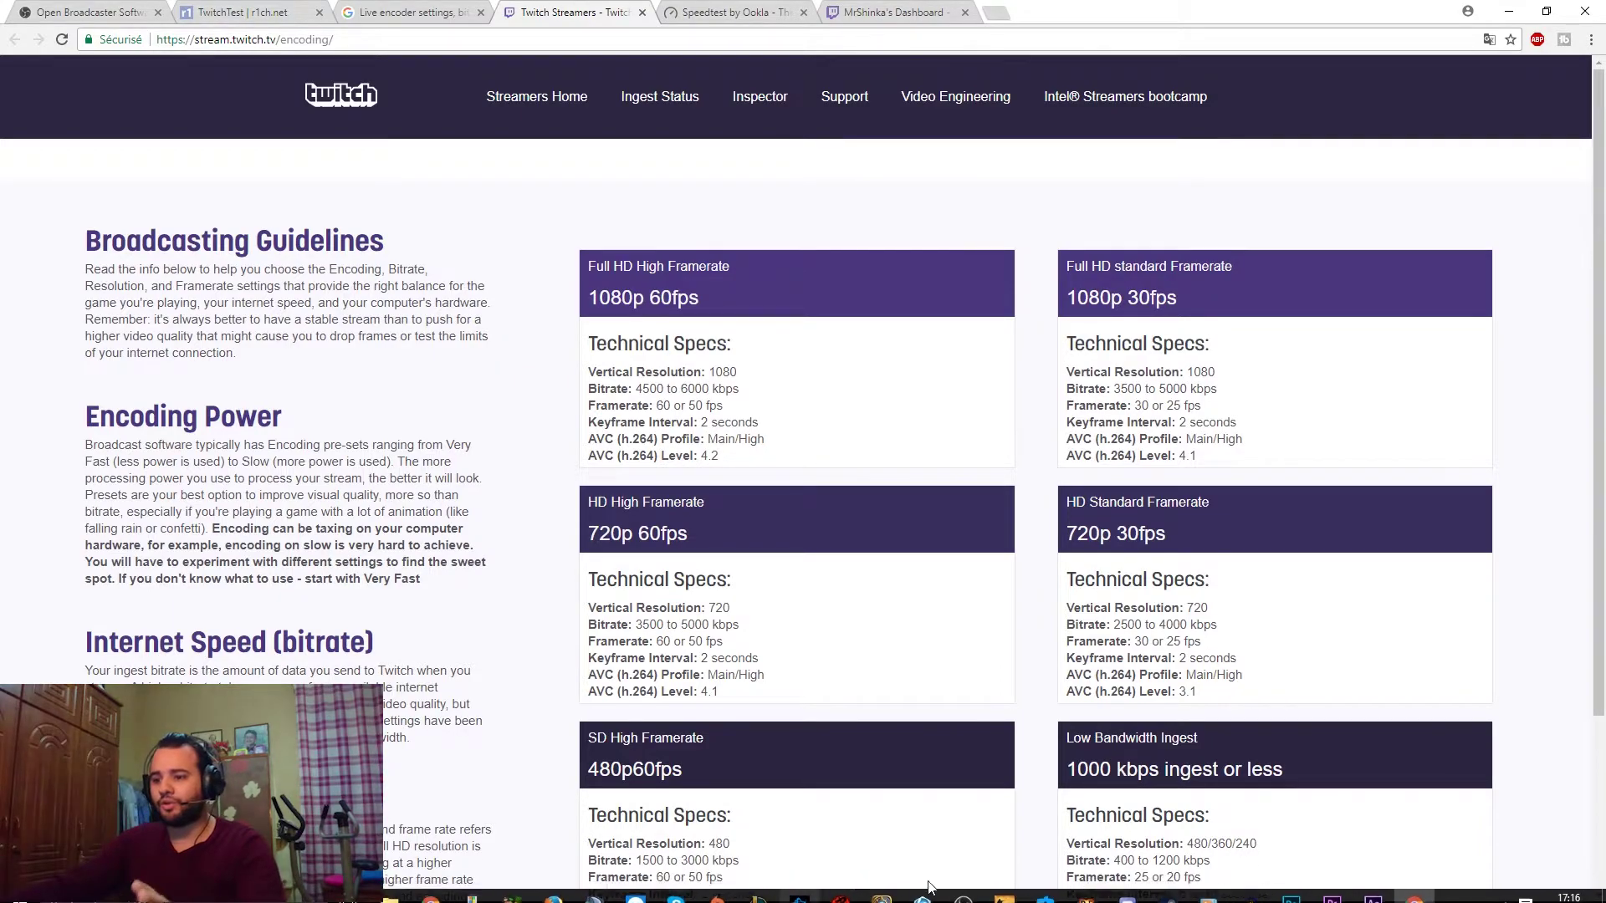
{"action": "mouse_move", "coordinate": [960, 893]}
{"action": "left_click", "coordinate": [1037, 807]}
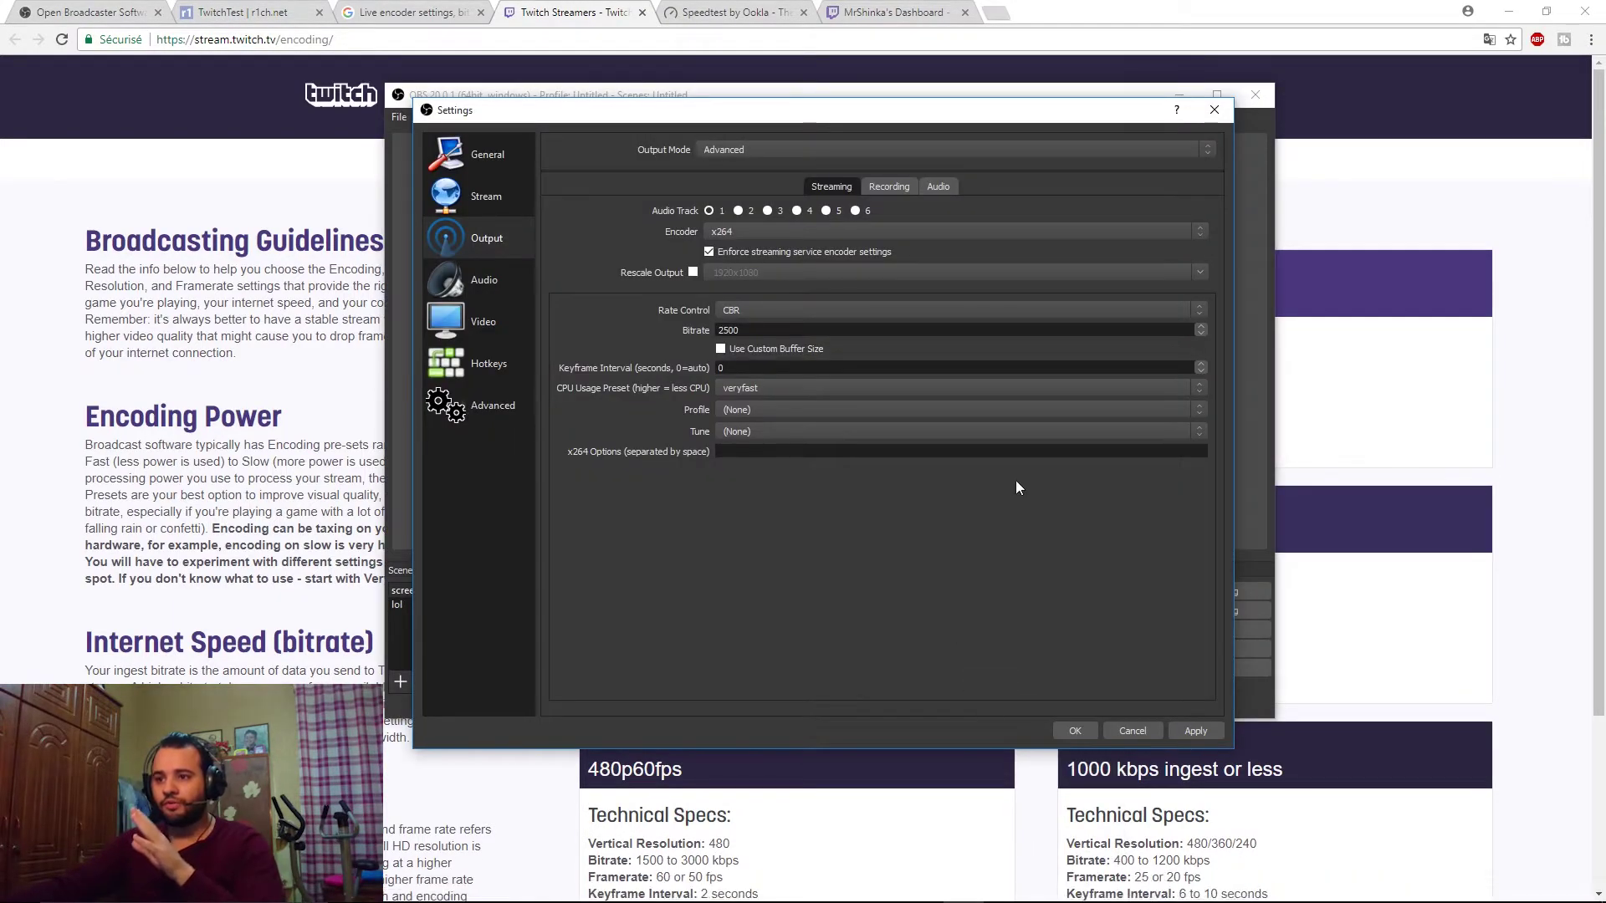
{"action": "left_click_drag", "start_coordinate": [754, 329], "coordinate": [714, 330]}
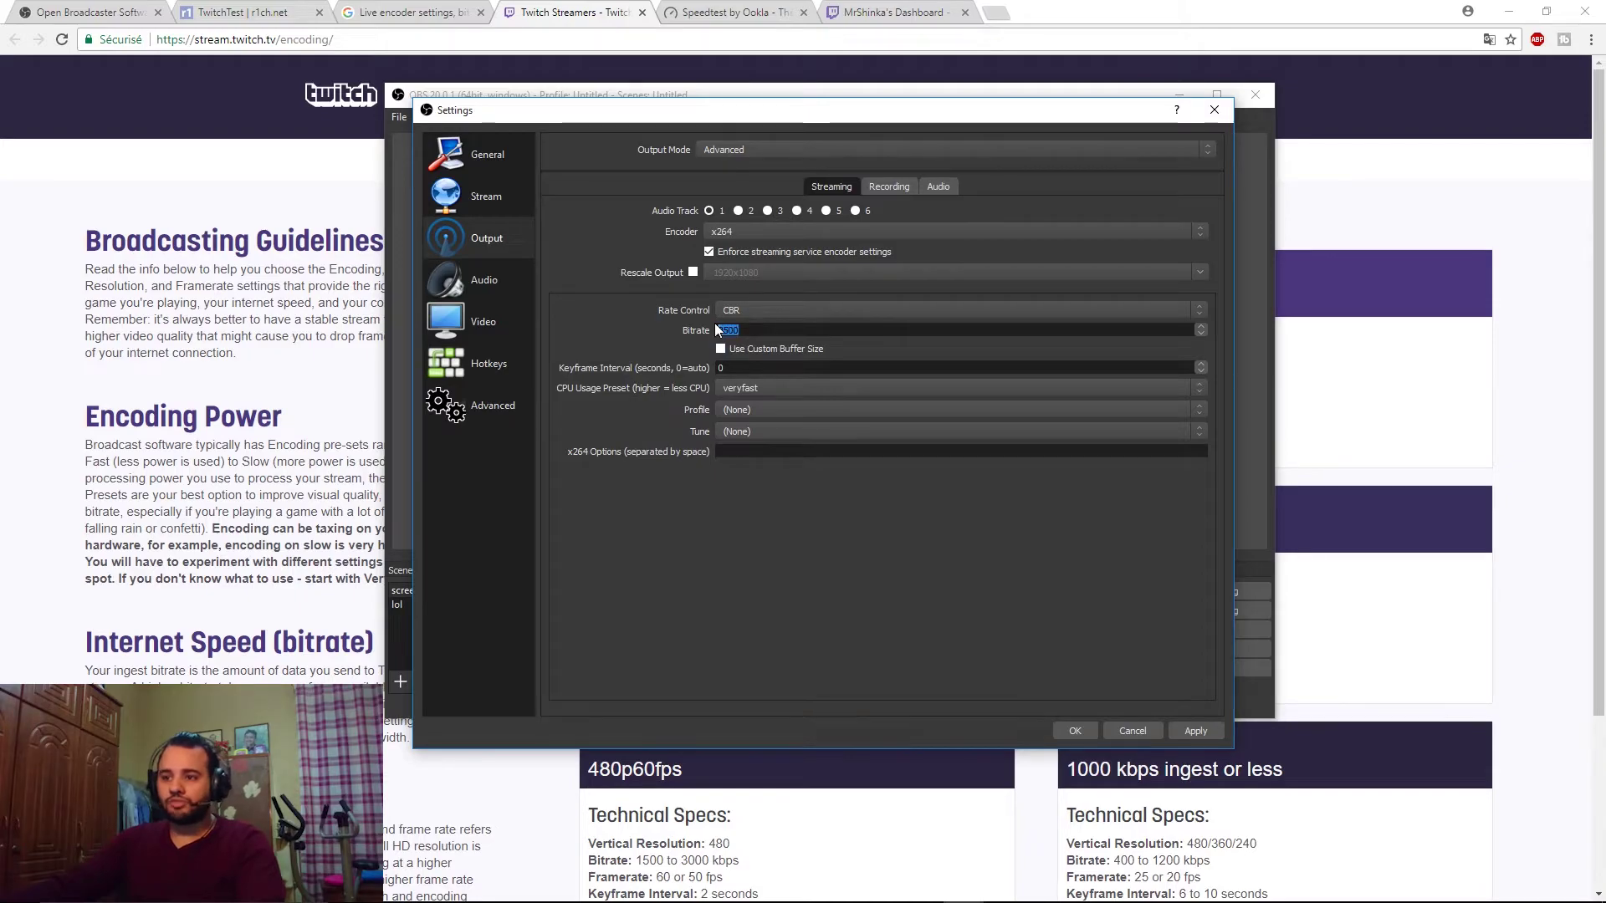
{"action": "type", "text": "0"}
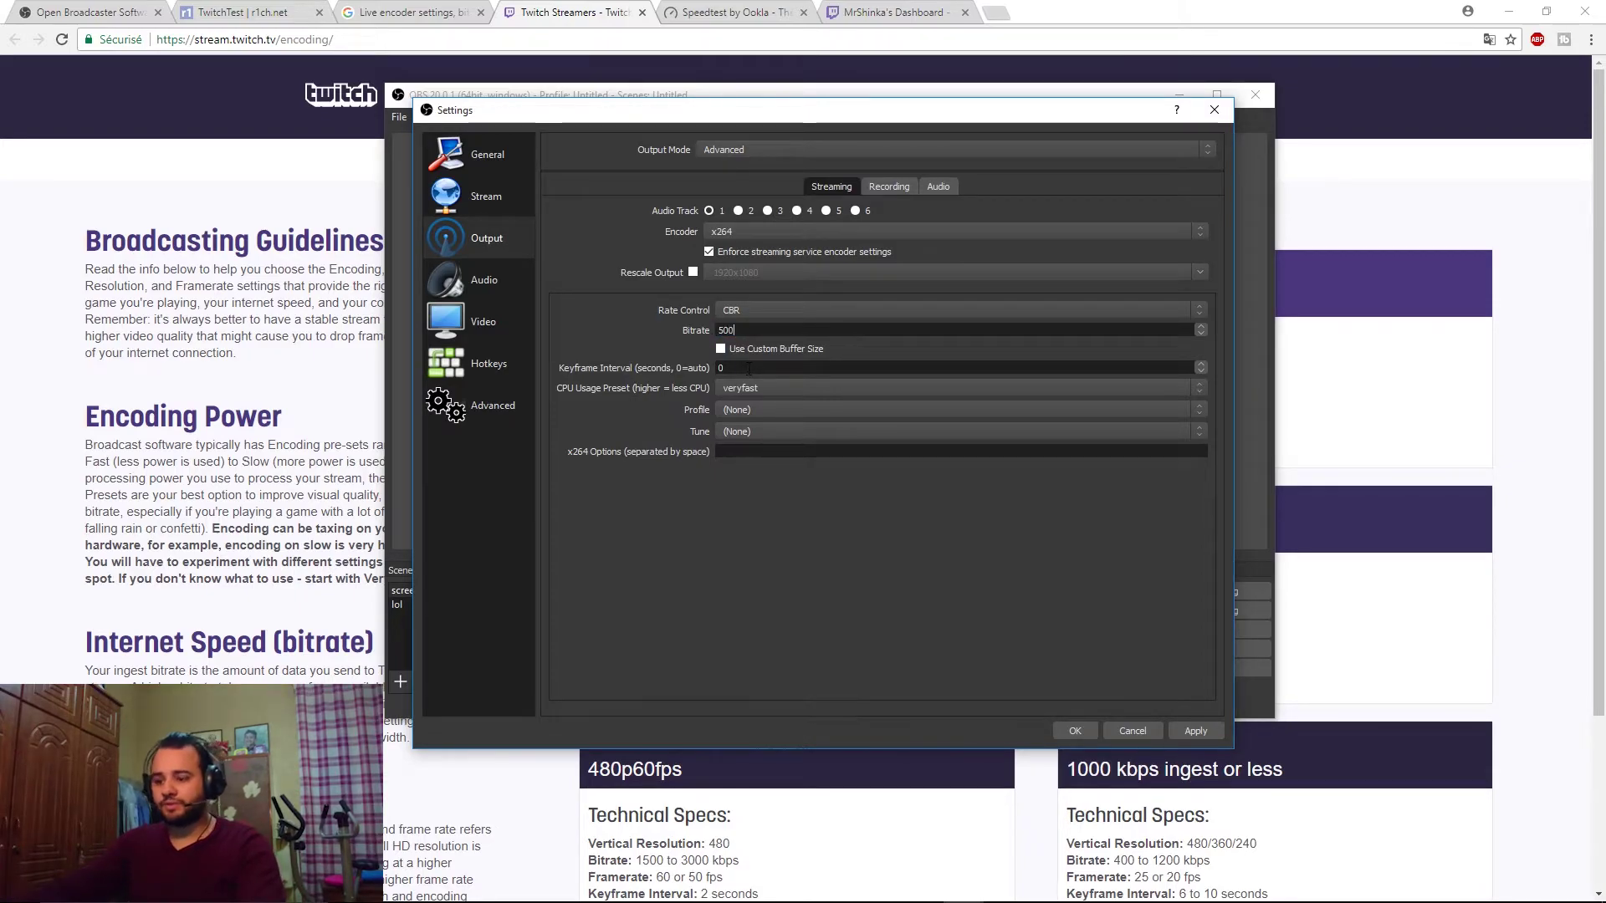
{"action": "type", "text": "0"}
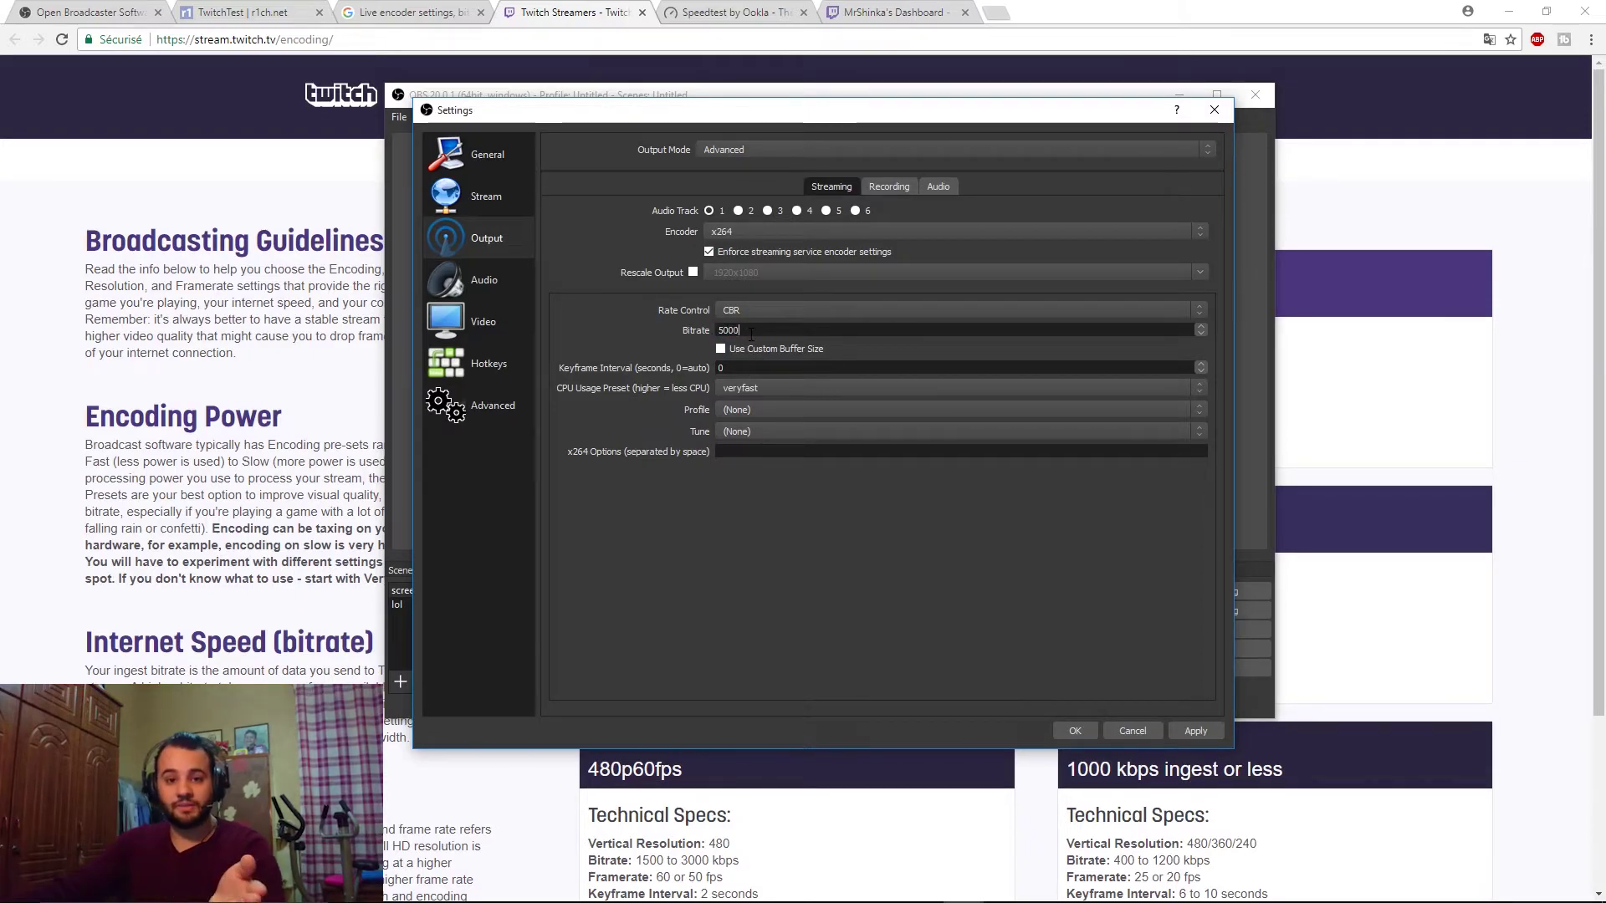
{"action": "left_click_drag", "start_coordinate": [751, 333], "coordinate": [699, 332]}
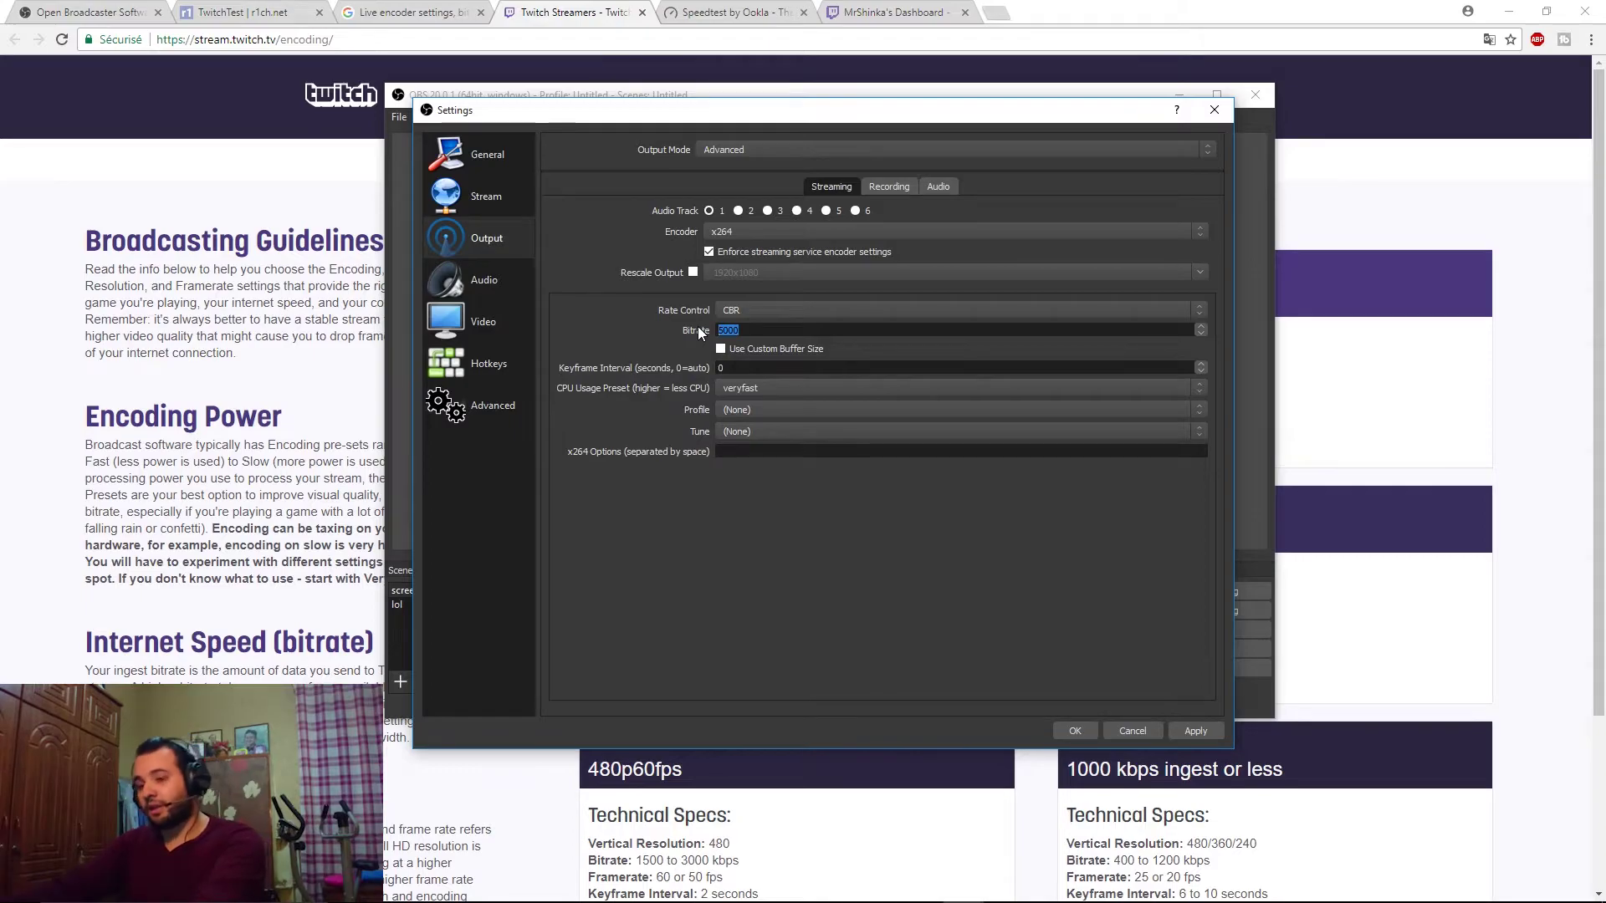
{"action": "type", "text": "4500"}
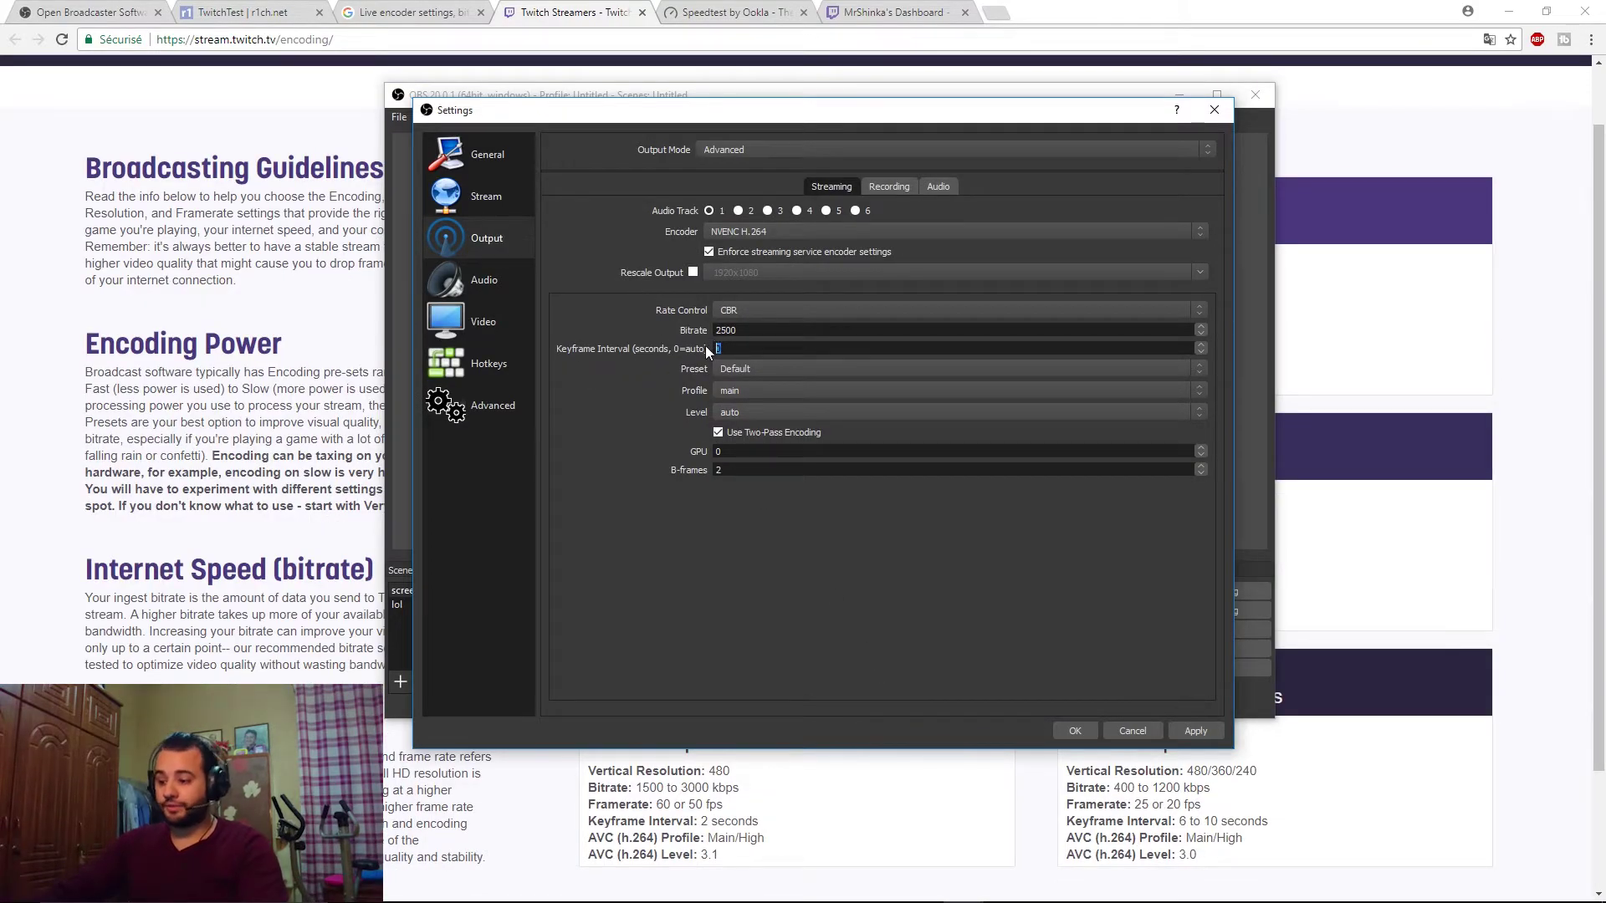
Step: Set the NVENC keyframe interval to 2 seconds, keeping the Default preset, main profile and auto level
{"action": "type", "text": "2"}
{"action": "left_click", "coordinate": [765, 366]}
{"action": "left_click", "coordinate": [770, 365]}
{"action": "left_click", "coordinate": [756, 388]}
{"action": "left_click", "coordinate": [758, 389]}
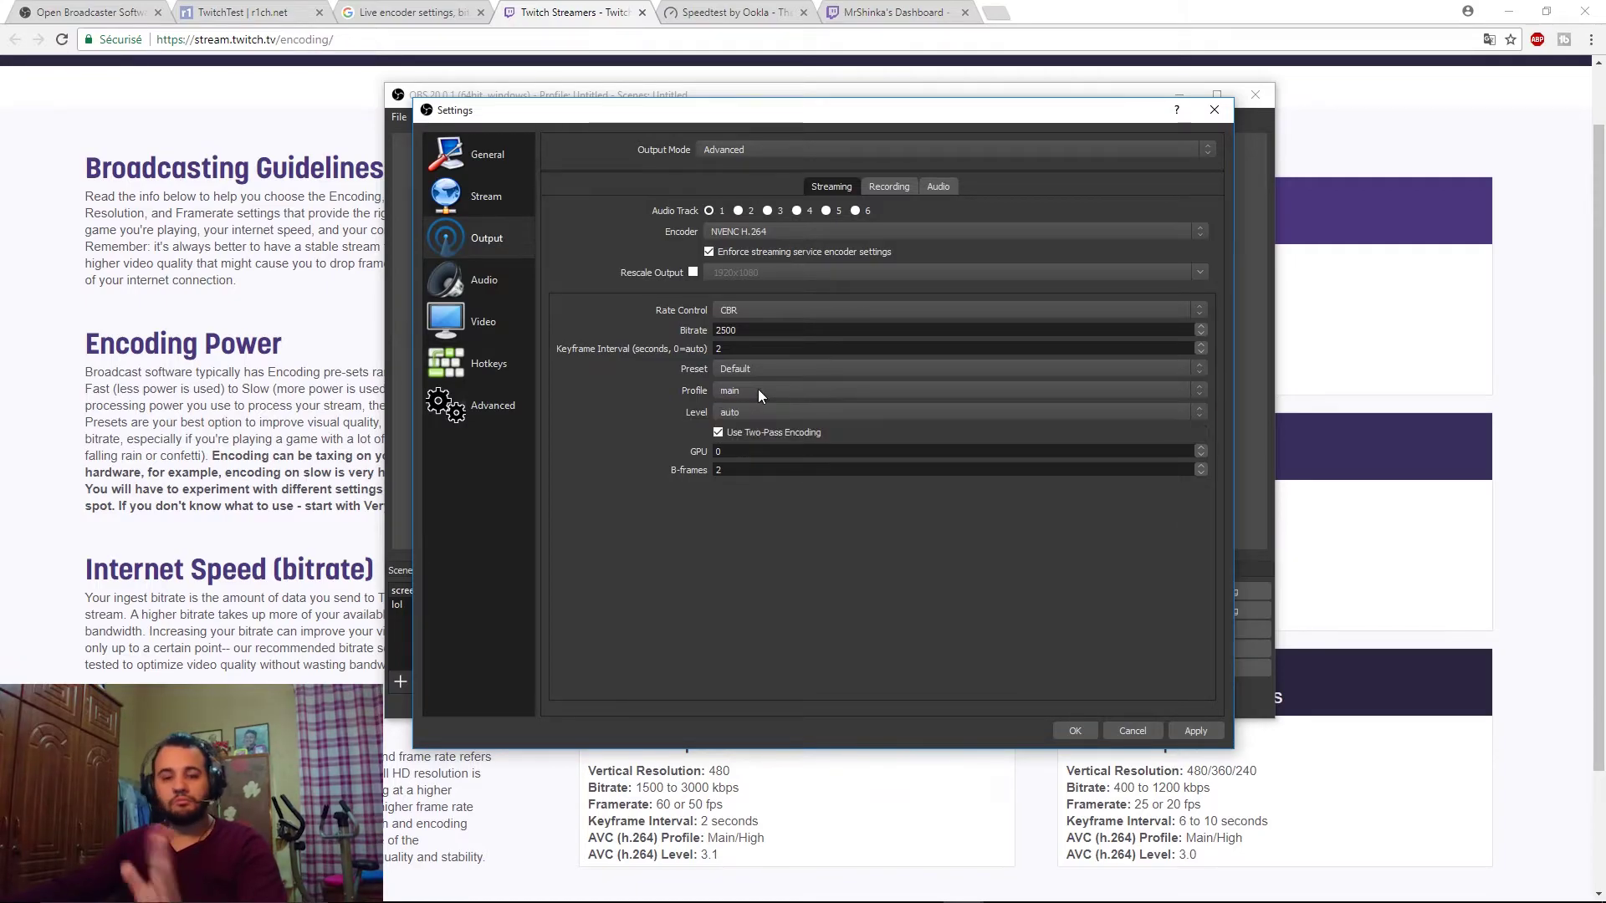
{"action": "left_click", "coordinate": [766, 415]}
{"action": "left_click", "coordinate": [767, 417]}
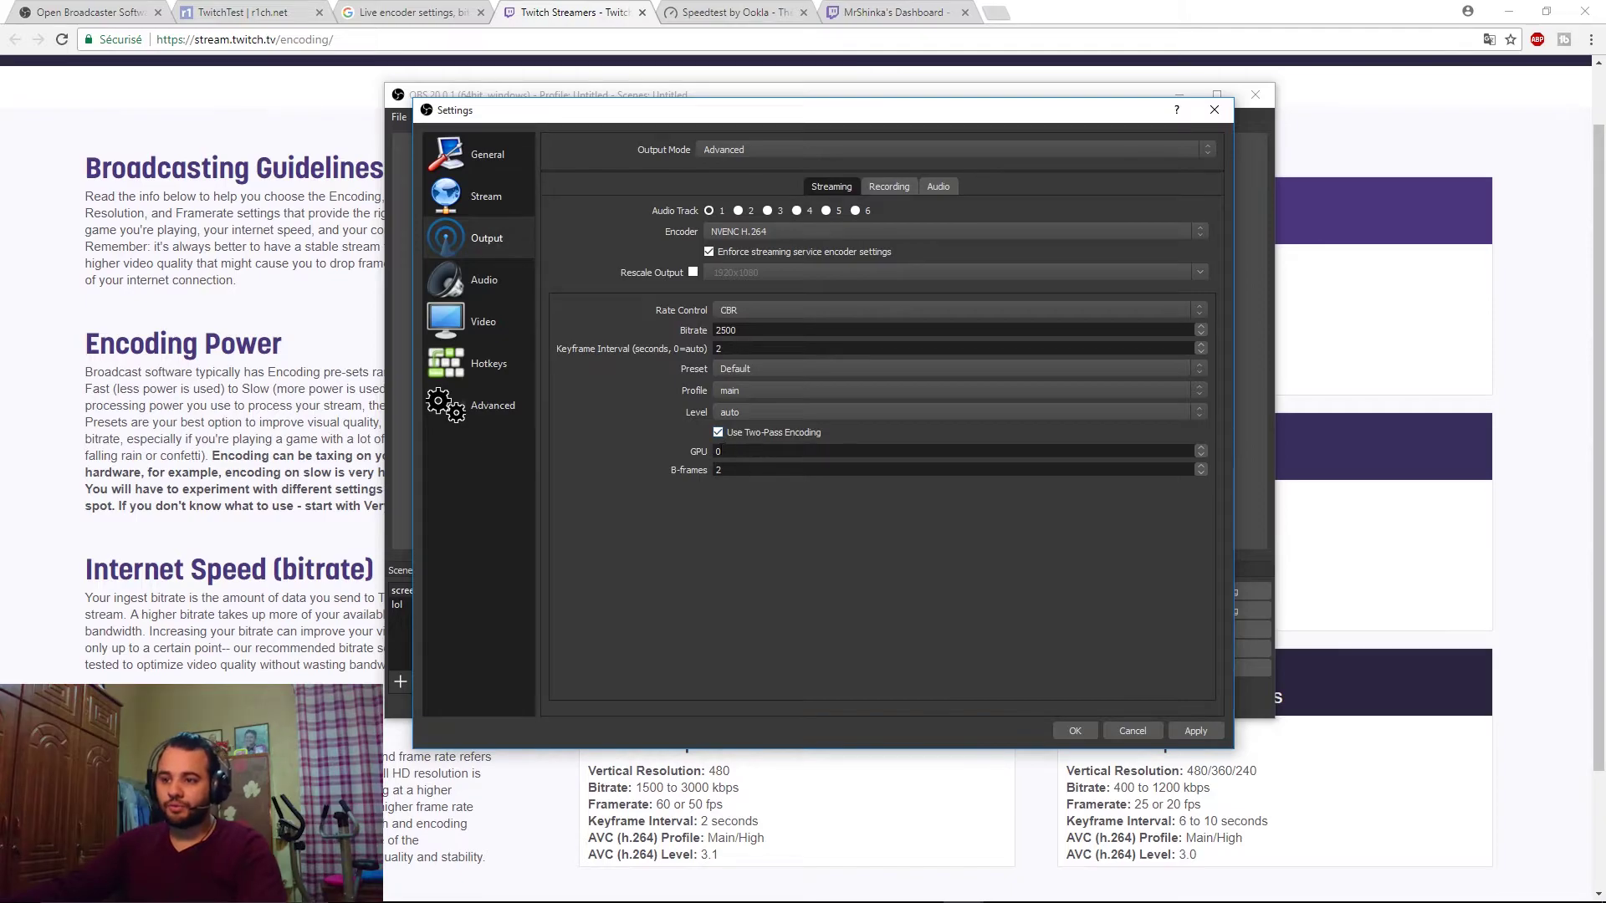
Step: Review the audio devices and the available output resolutions and FPS values, keeping 1920x1080 and 60 FPS
{"action": "left_click", "coordinate": [481, 281]}
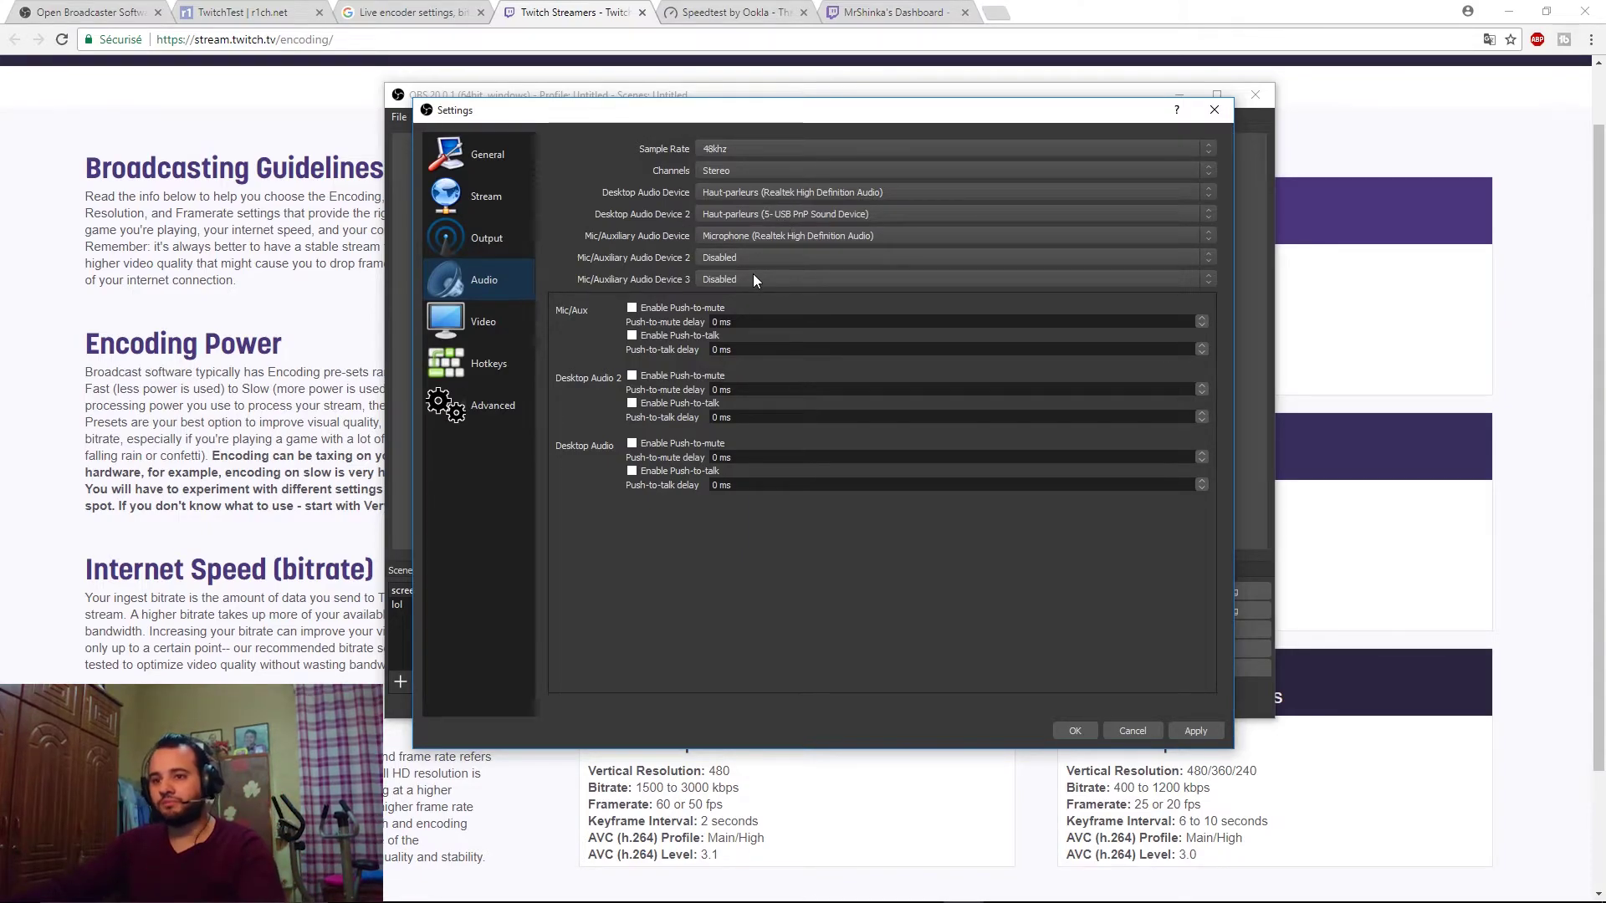
{"action": "left_click", "coordinate": [493, 325]}
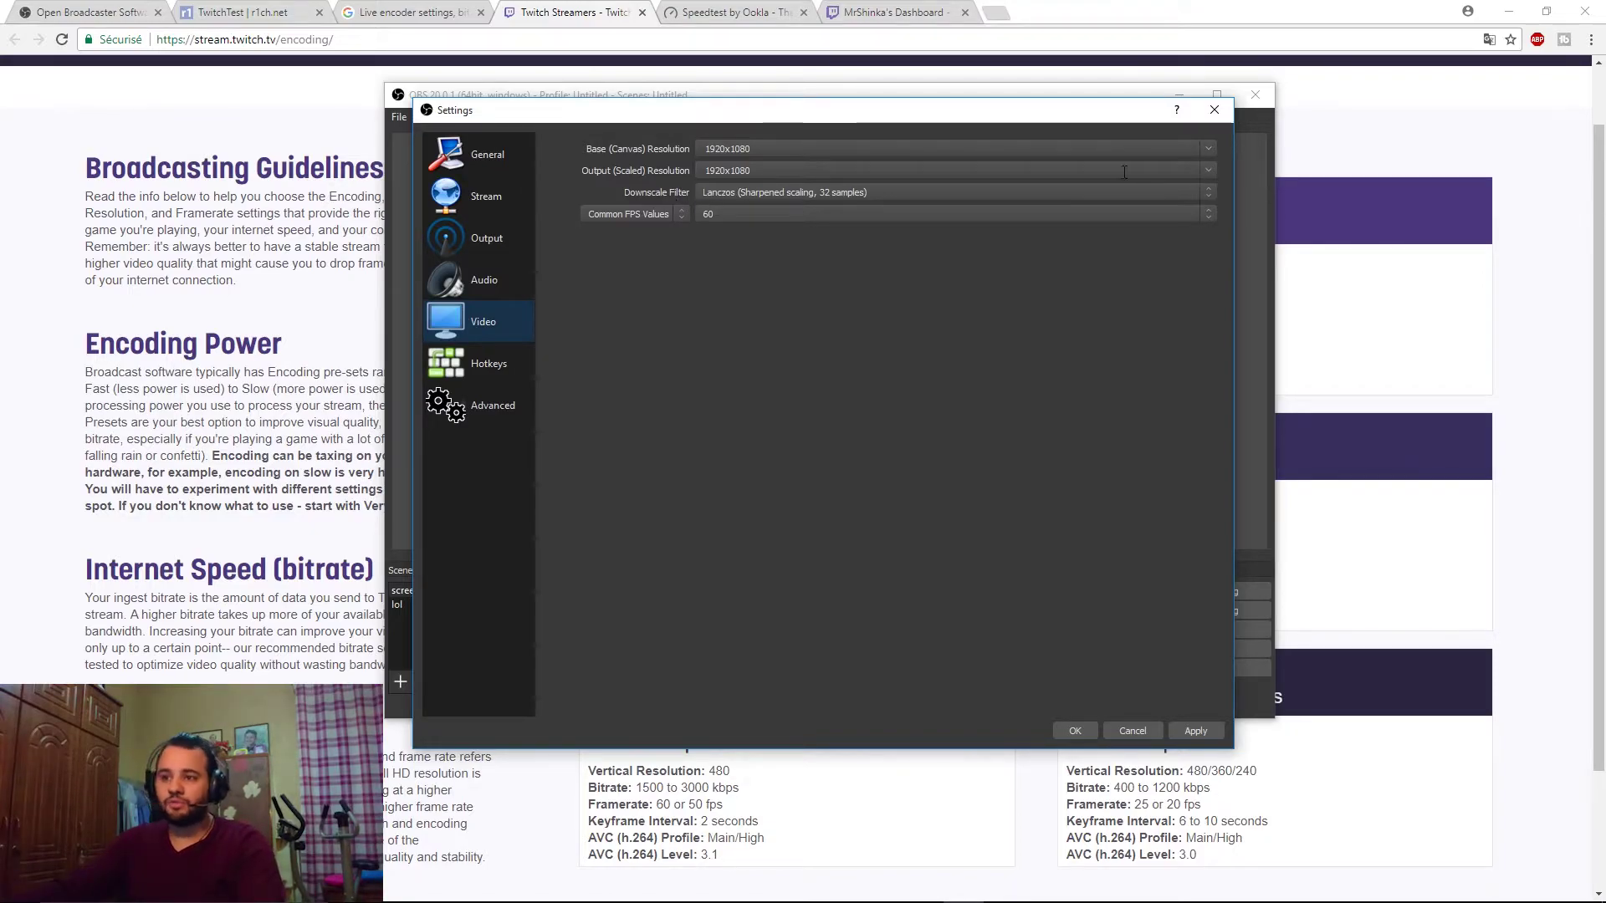
{"action": "left_click", "coordinate": [1211, 171]}
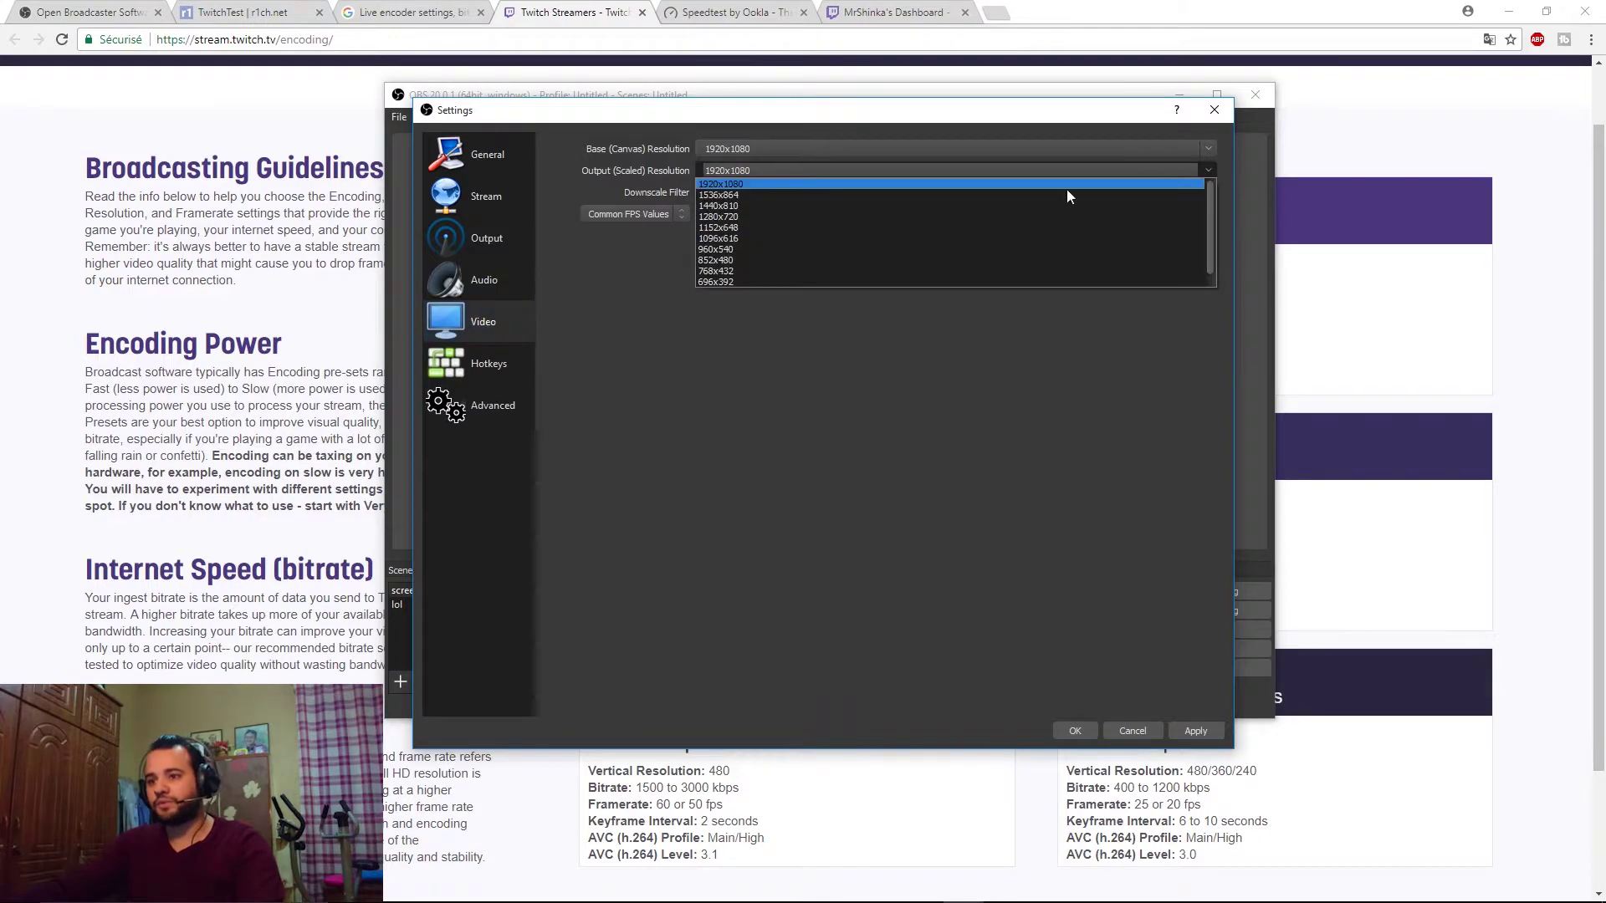
{"action": "left_click", "coordinate": [610, 269]}
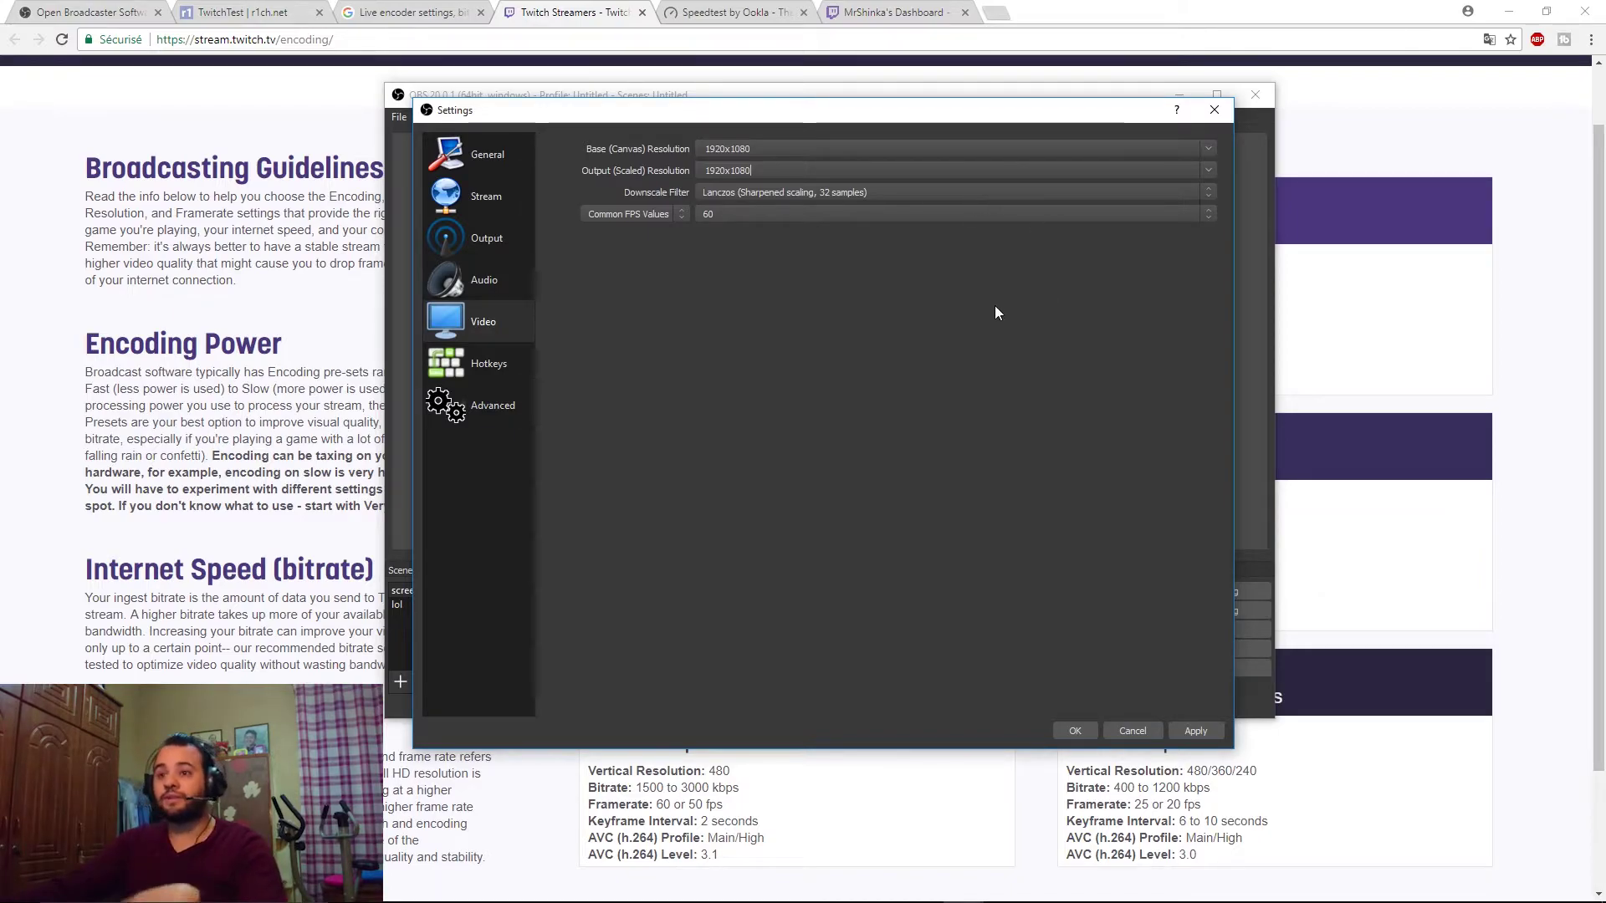
{"action": "left_click", "coordinate": [1205, 214]}
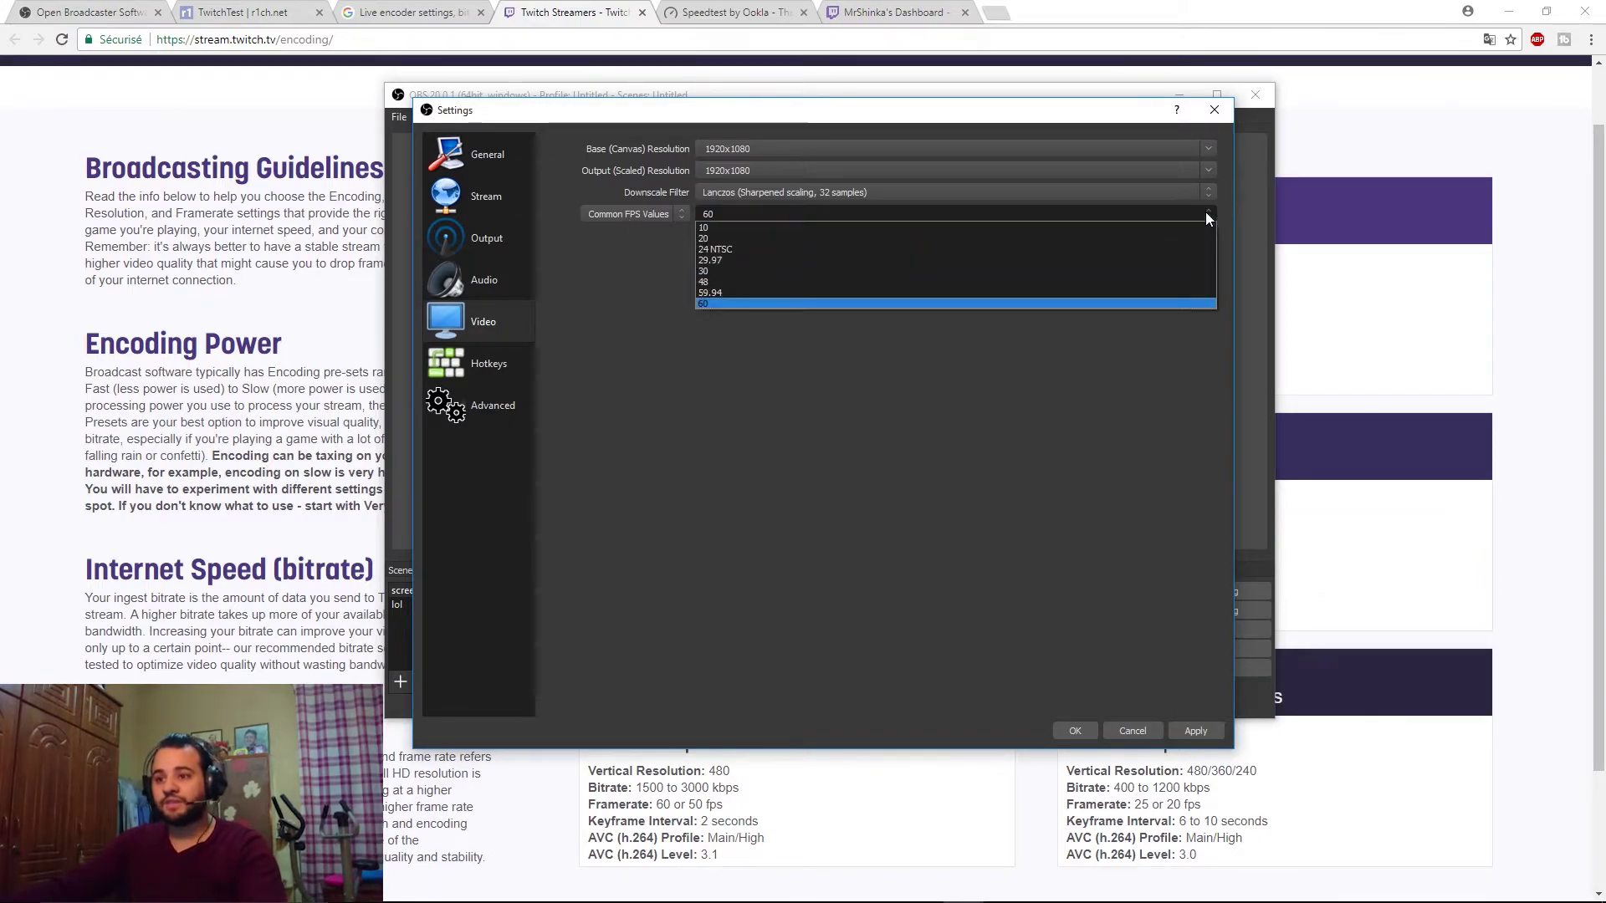
{"action": "left_click", "coordinate": [1208, 213]}
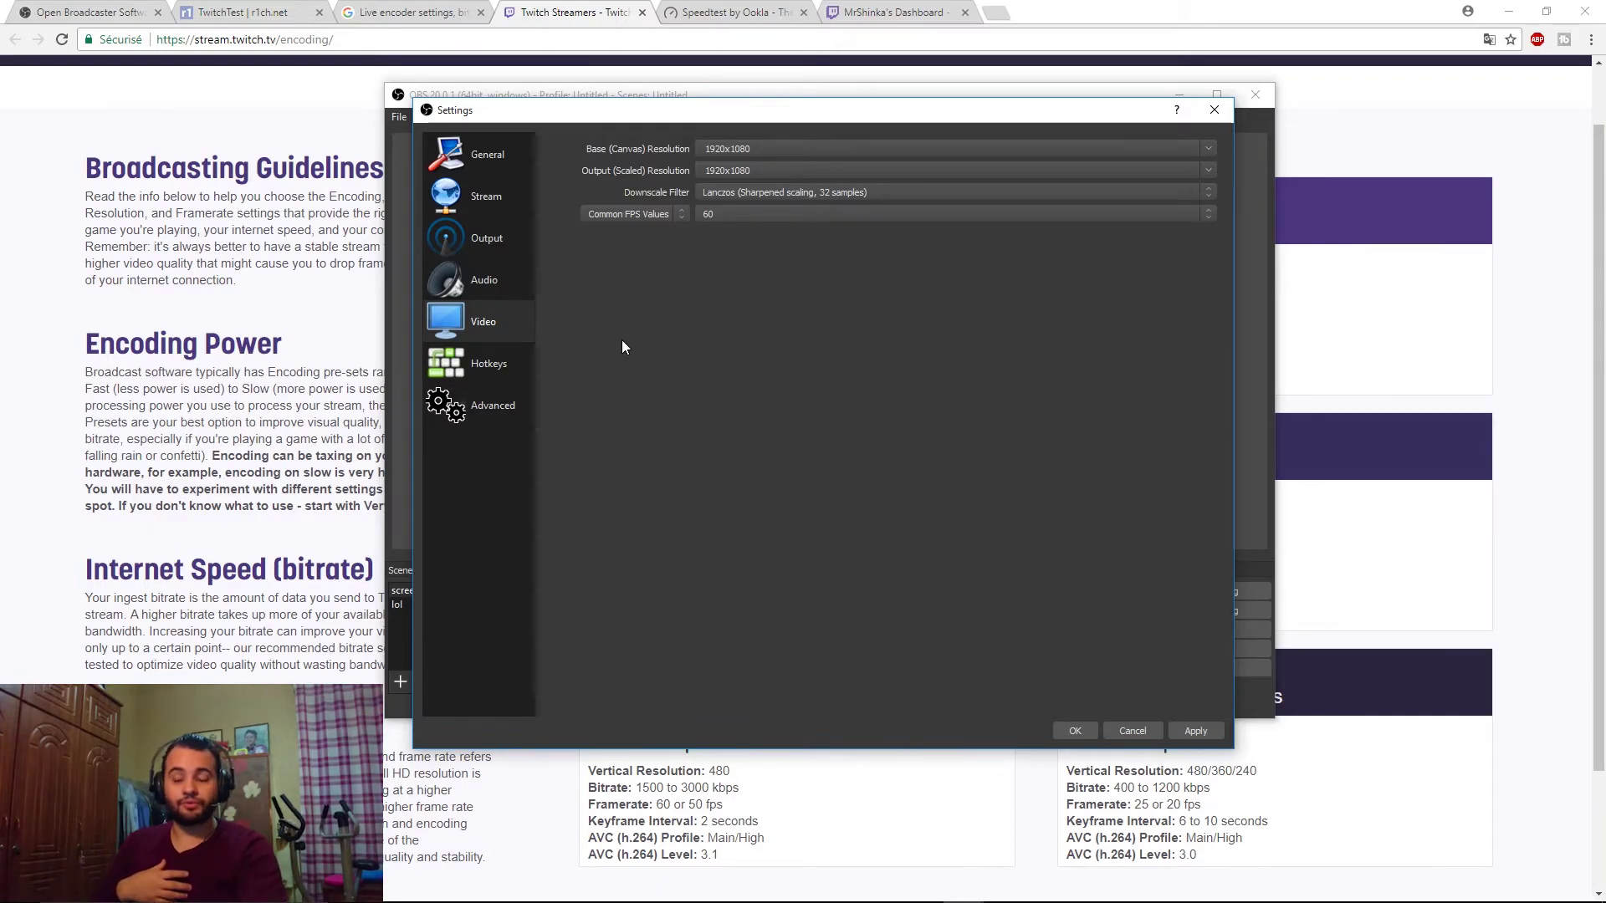
Step: Review the hotkey and advanced settings, and look over the service choices in the stream settings
{"action": "left_click", "coordinate": [494, 374]}
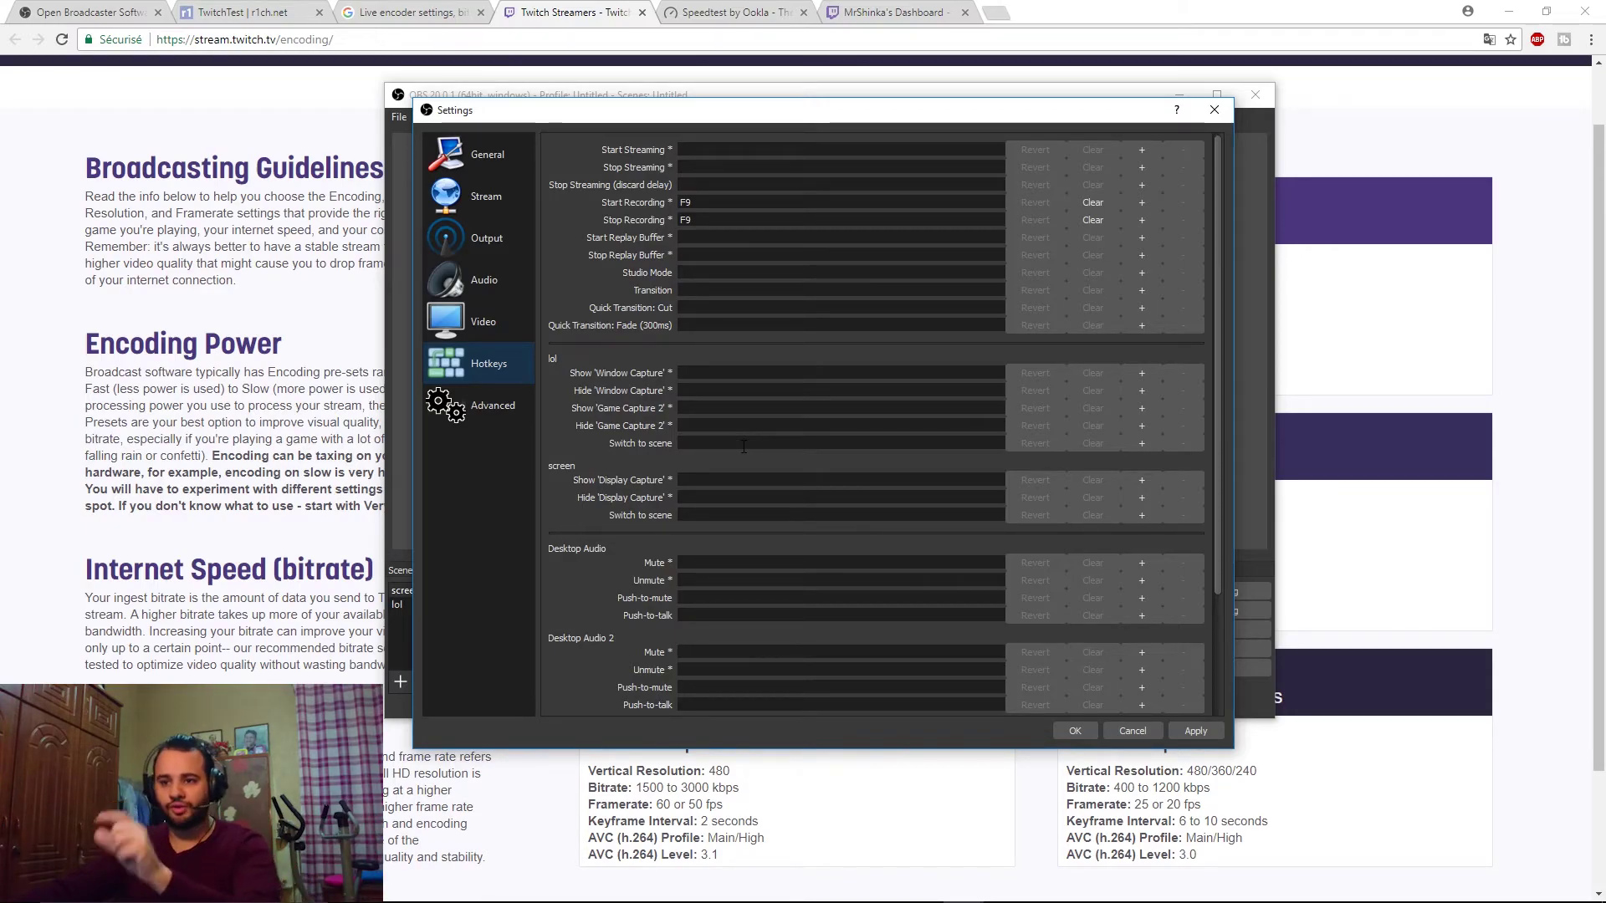
{"action": "left_click", "coordinate": [490, 416]}
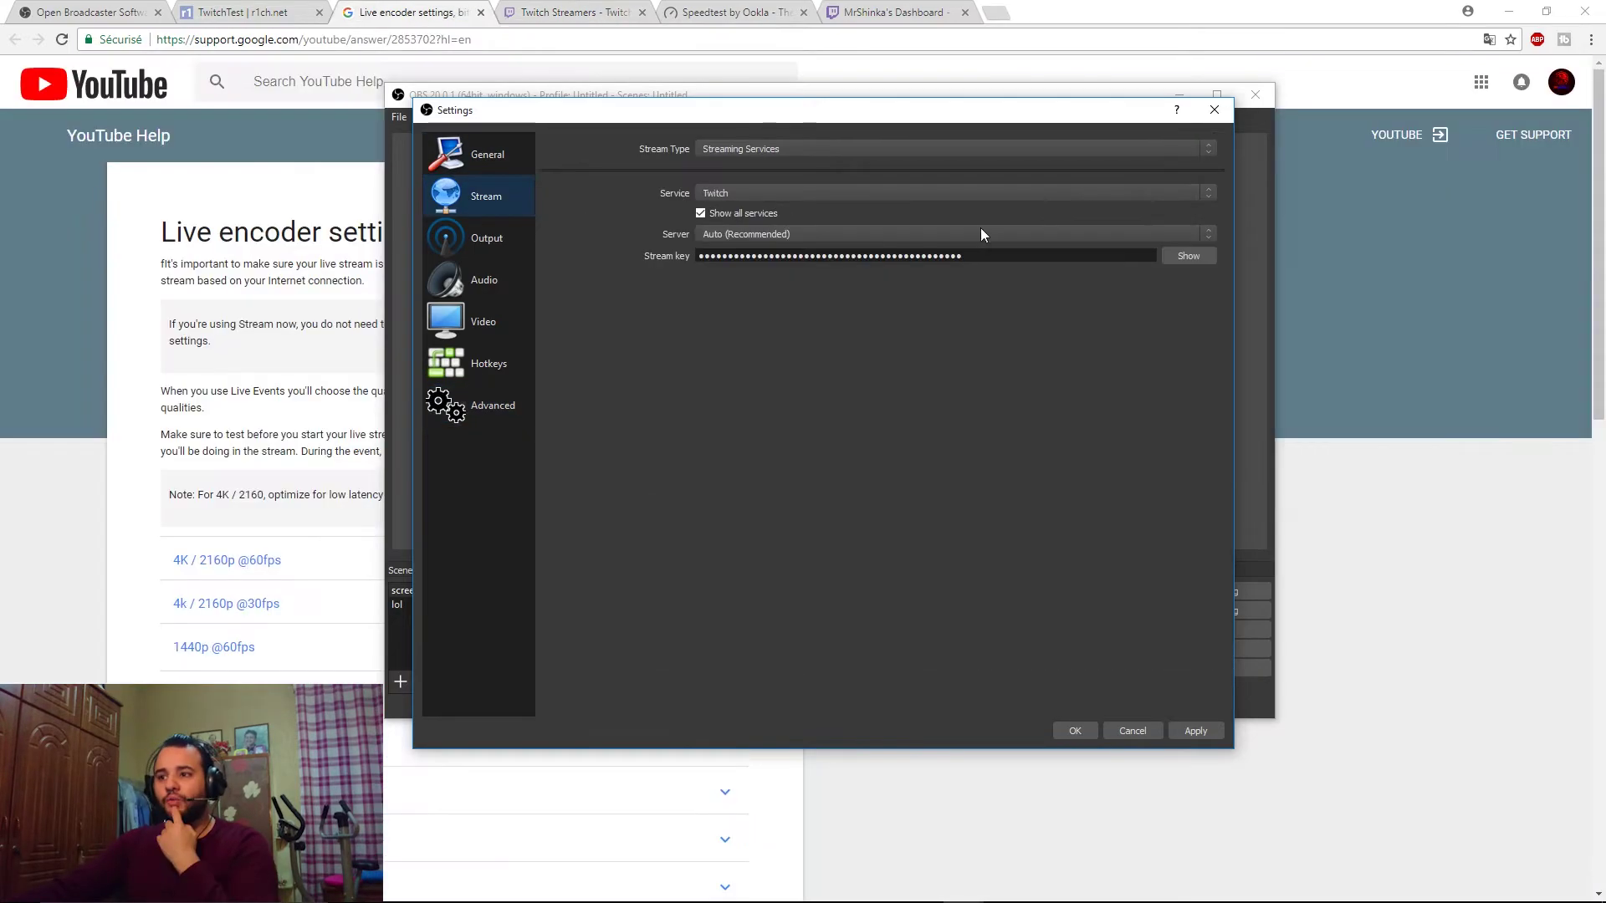
{"action": "left_click", "coordinate": [1060, 192]}
{"action": "left_click", "coordinate": [779, 219]}
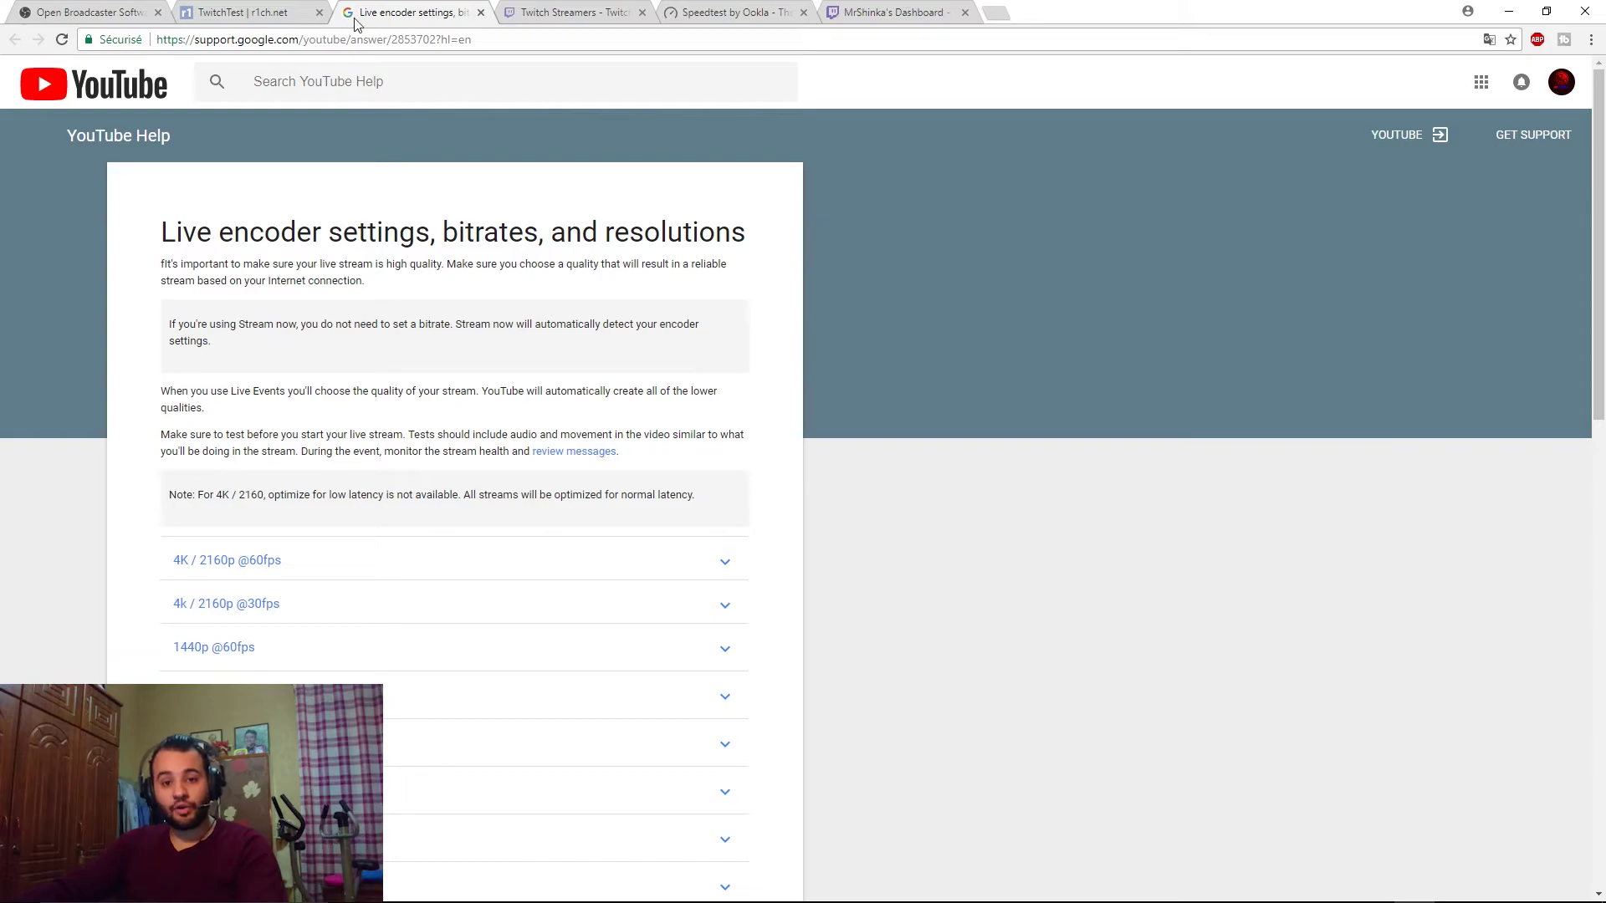
{"action": "scroll", "coordinate": [393, 300], "scroll_direction": "down", "scroll_amount": 3}
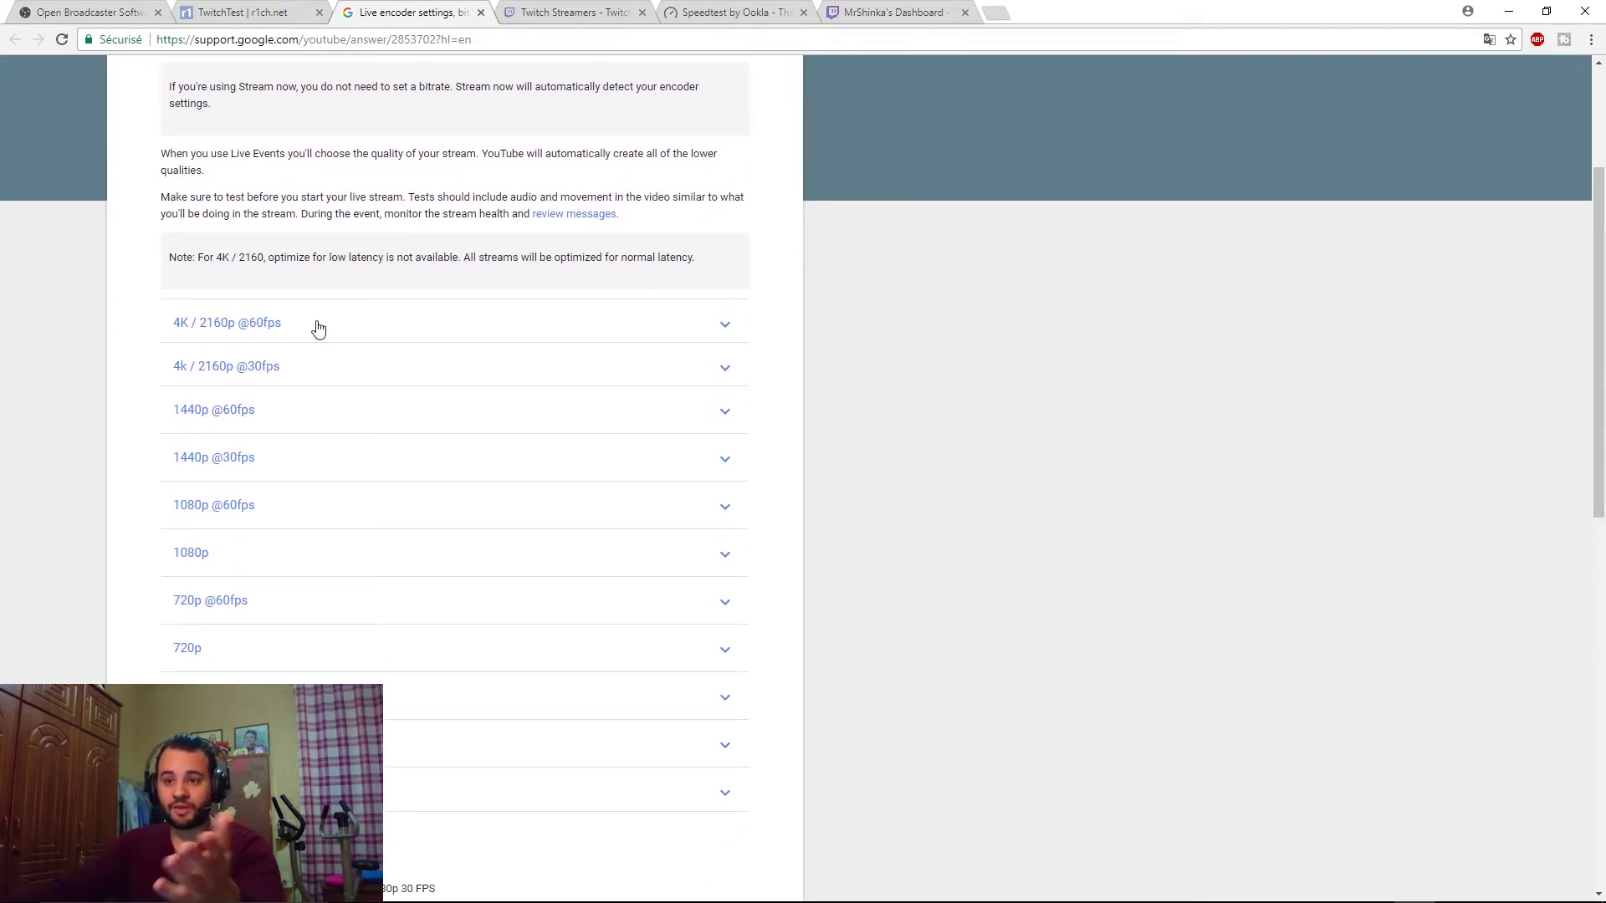
{"action": "left_click", "coordinate": [746, 331]}
{"action": "scroll", "coordinate": [224, 285], "scroll_direction": "down", "scroll_amount": 6}
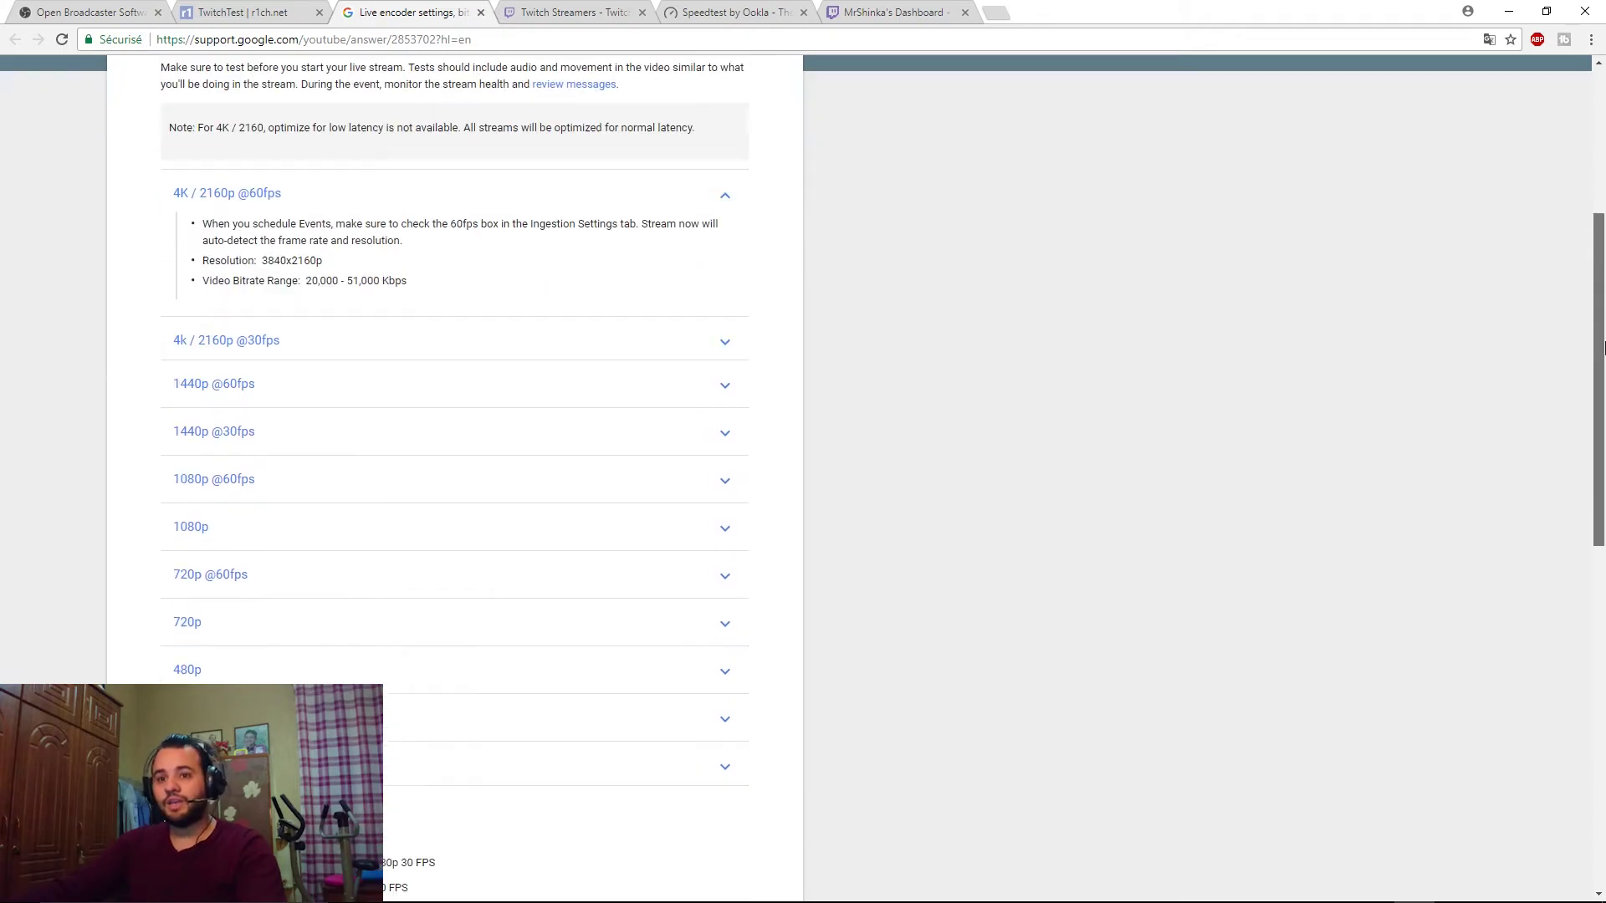
{"action": "left_click", "coordinate": [723, 209]}
{"action": "left_click_drag", "start_coordinate": [214, 226], "coordinate": [375, 234]}
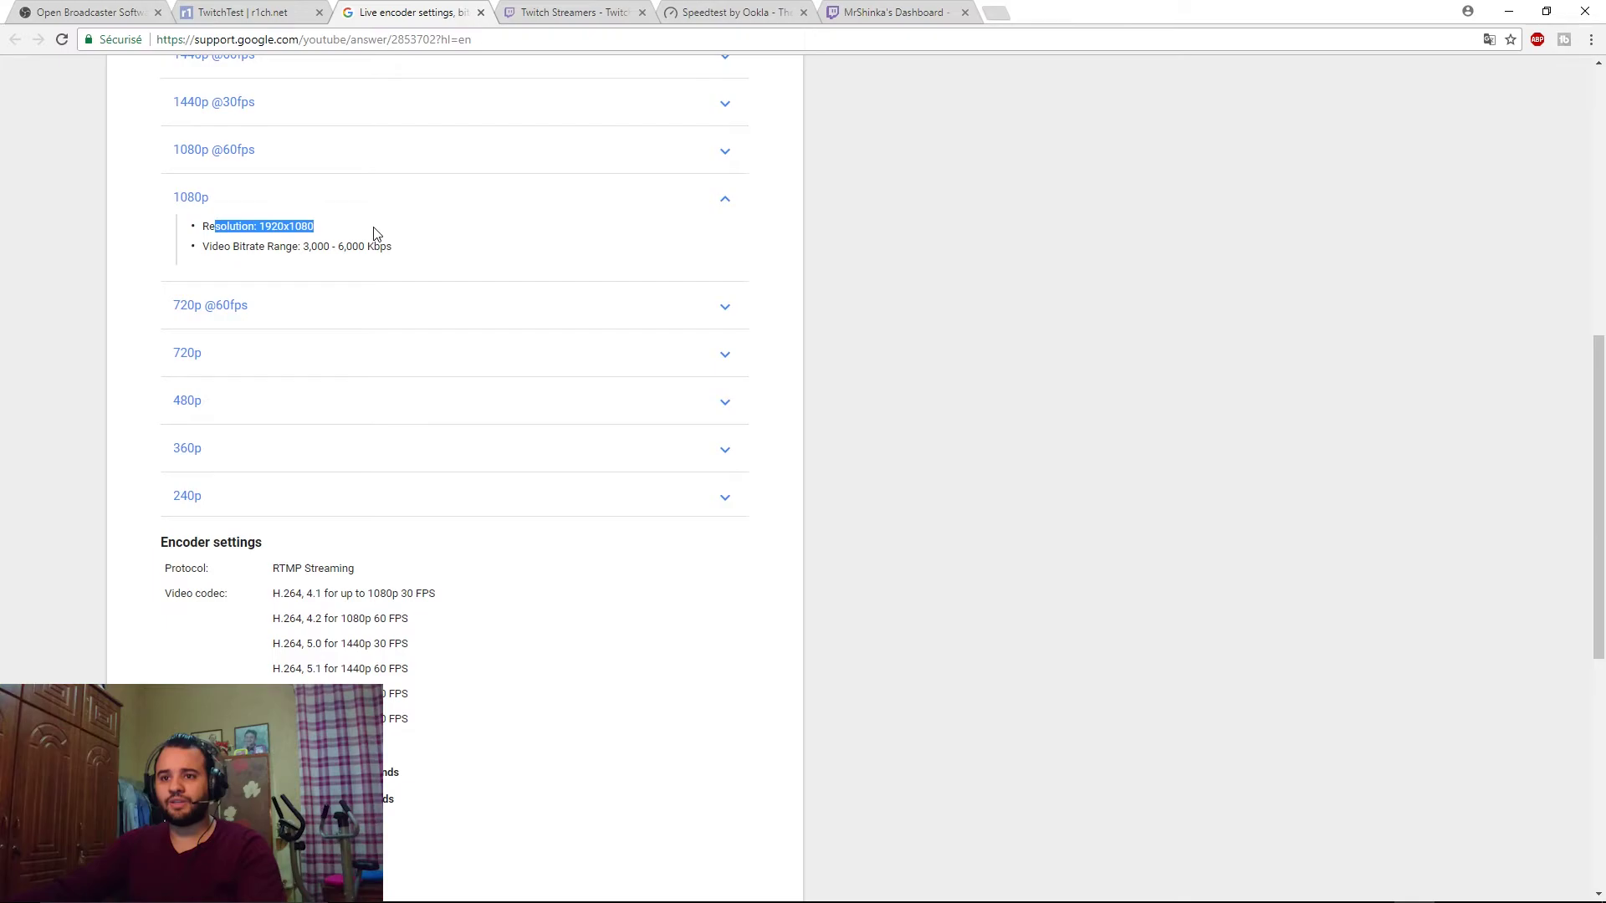
{"action": "left_click_drag", "start_coordinate": [209, 243], "coordinate": [333, 242]}
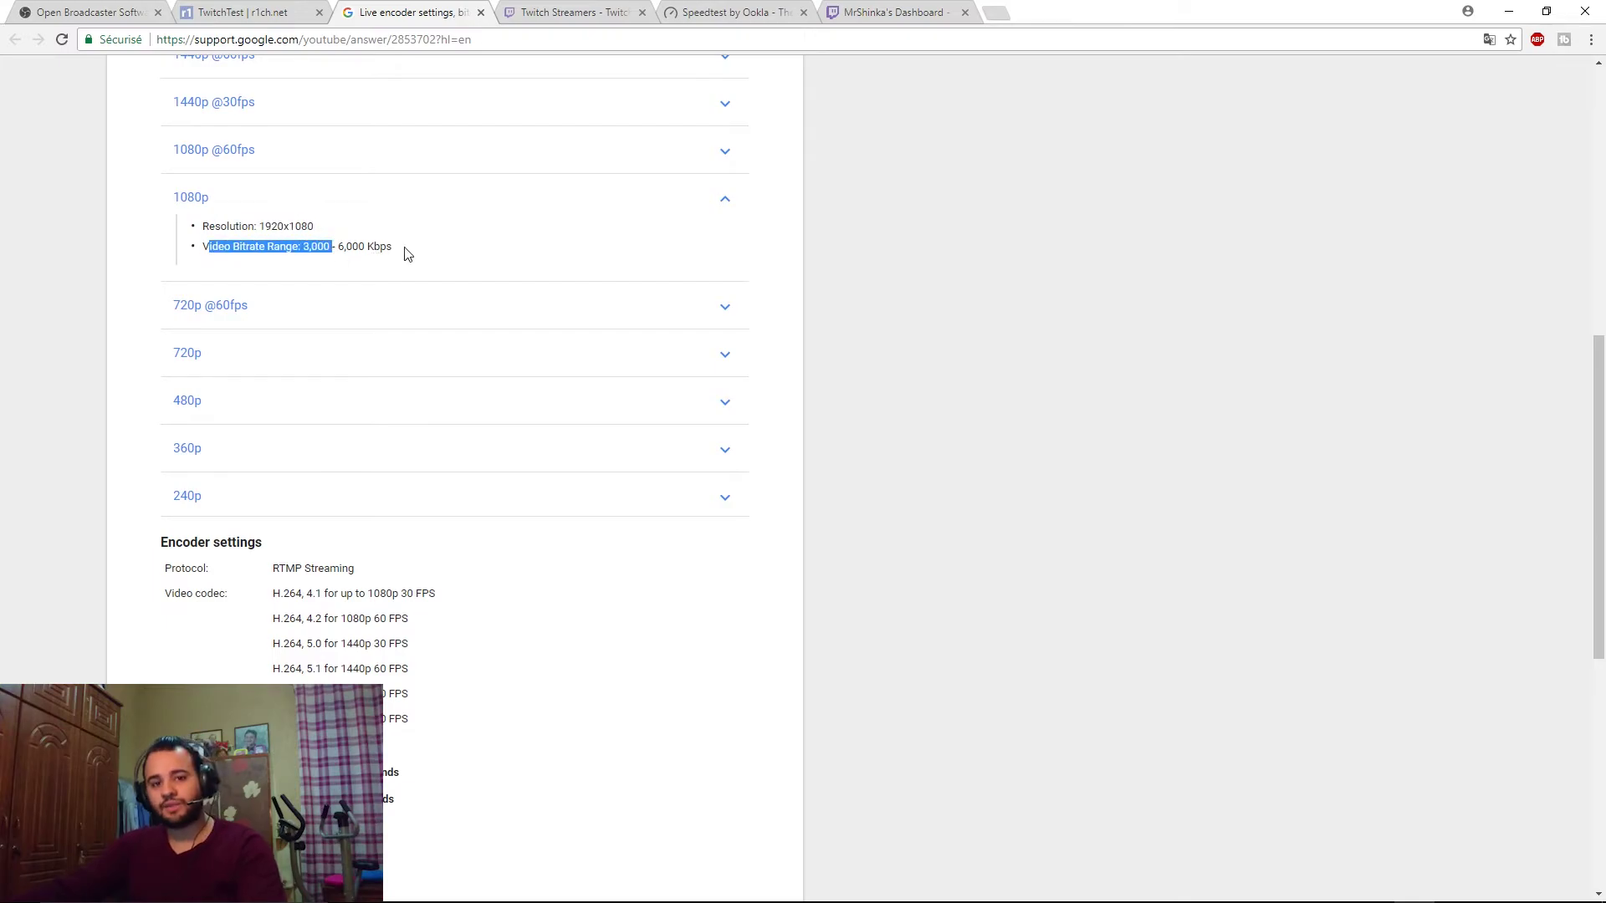
{"action": "left_click_drag", "start_coordinate": [1600, 436], "coordinate": [1600, 167]}
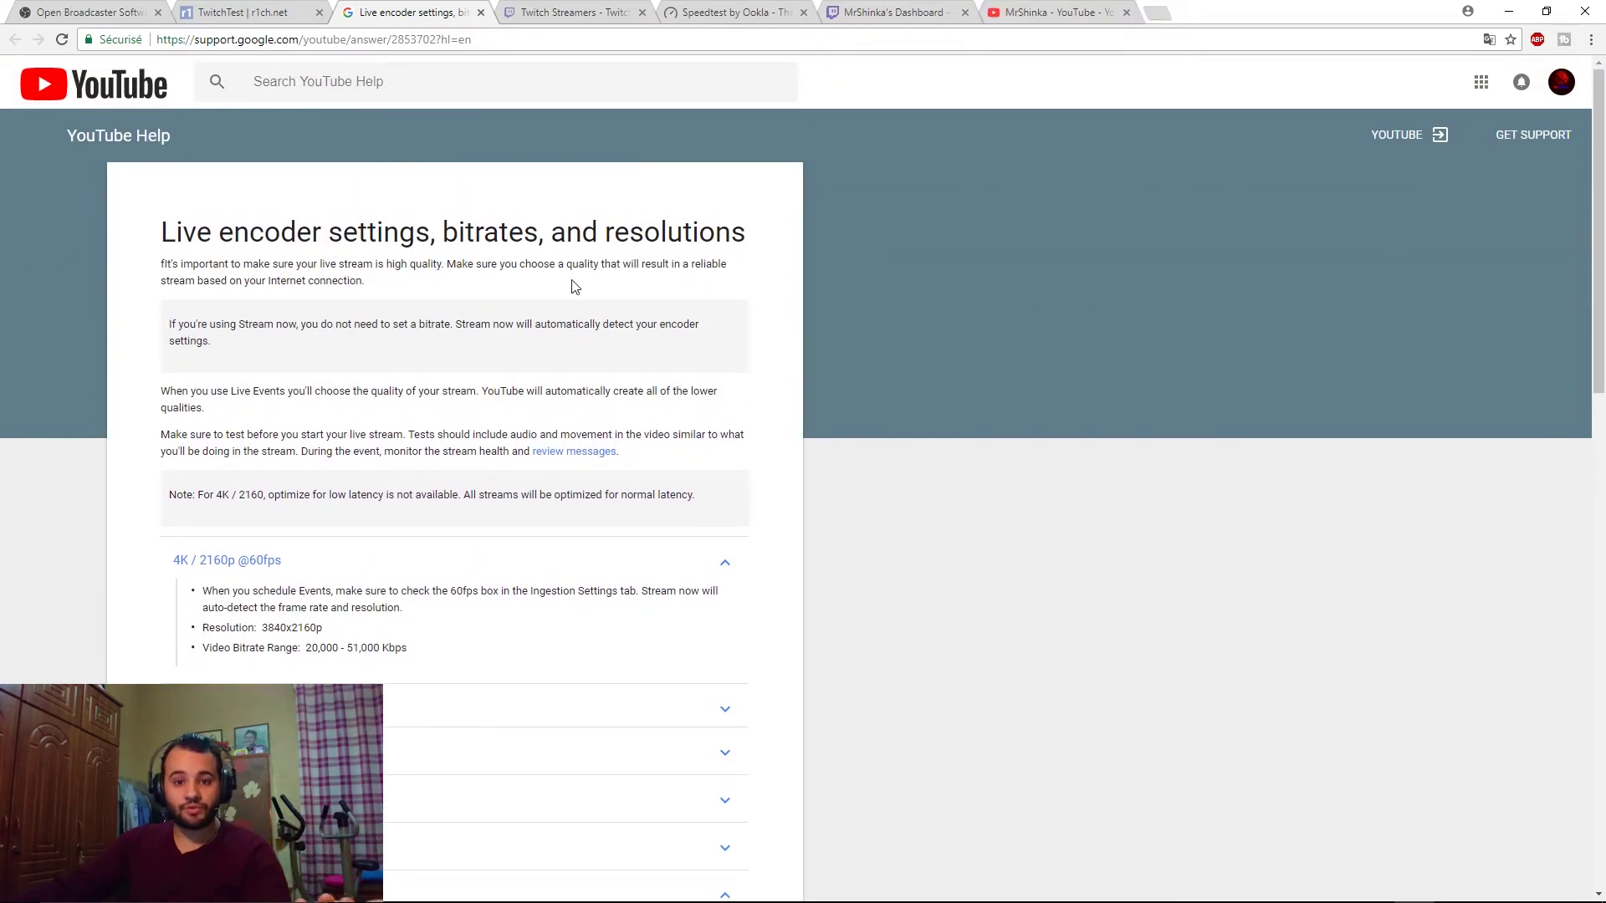
Step: Locate the server URL and stream name/key in the YouTube live dashboard's encoder setup, and return to the OBS stream settings
{"action": "left_click", "coordinate": [1144, 10]}
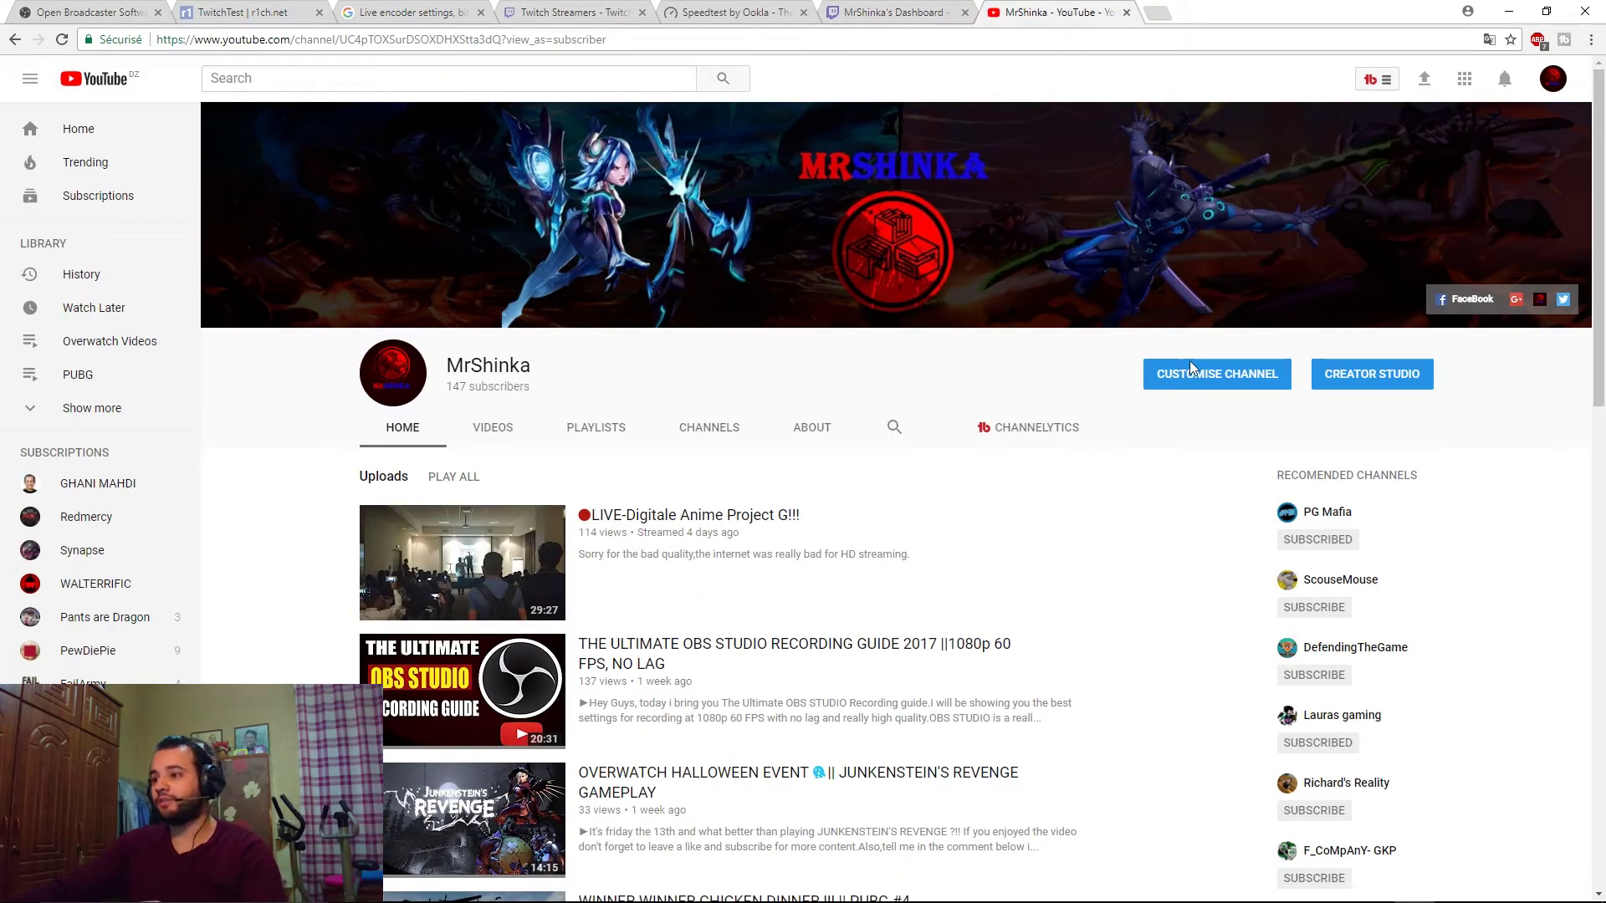
{"action": "left_click", "coordinate": [1424, 79]}
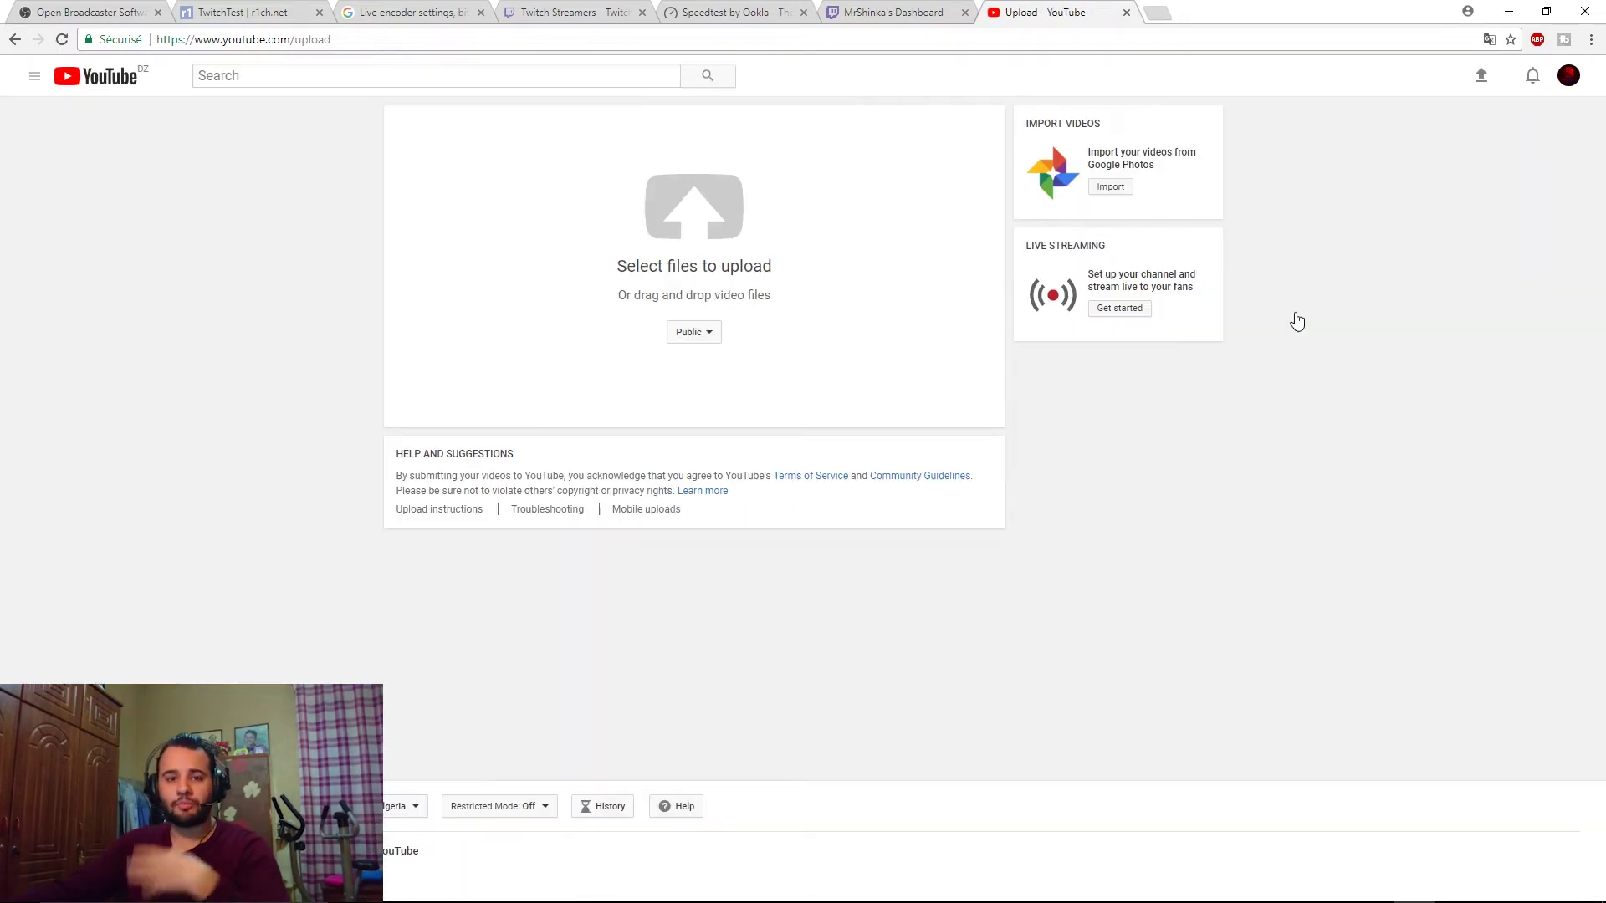
{"action": "left_click", "coordinate": [1116, 309]}
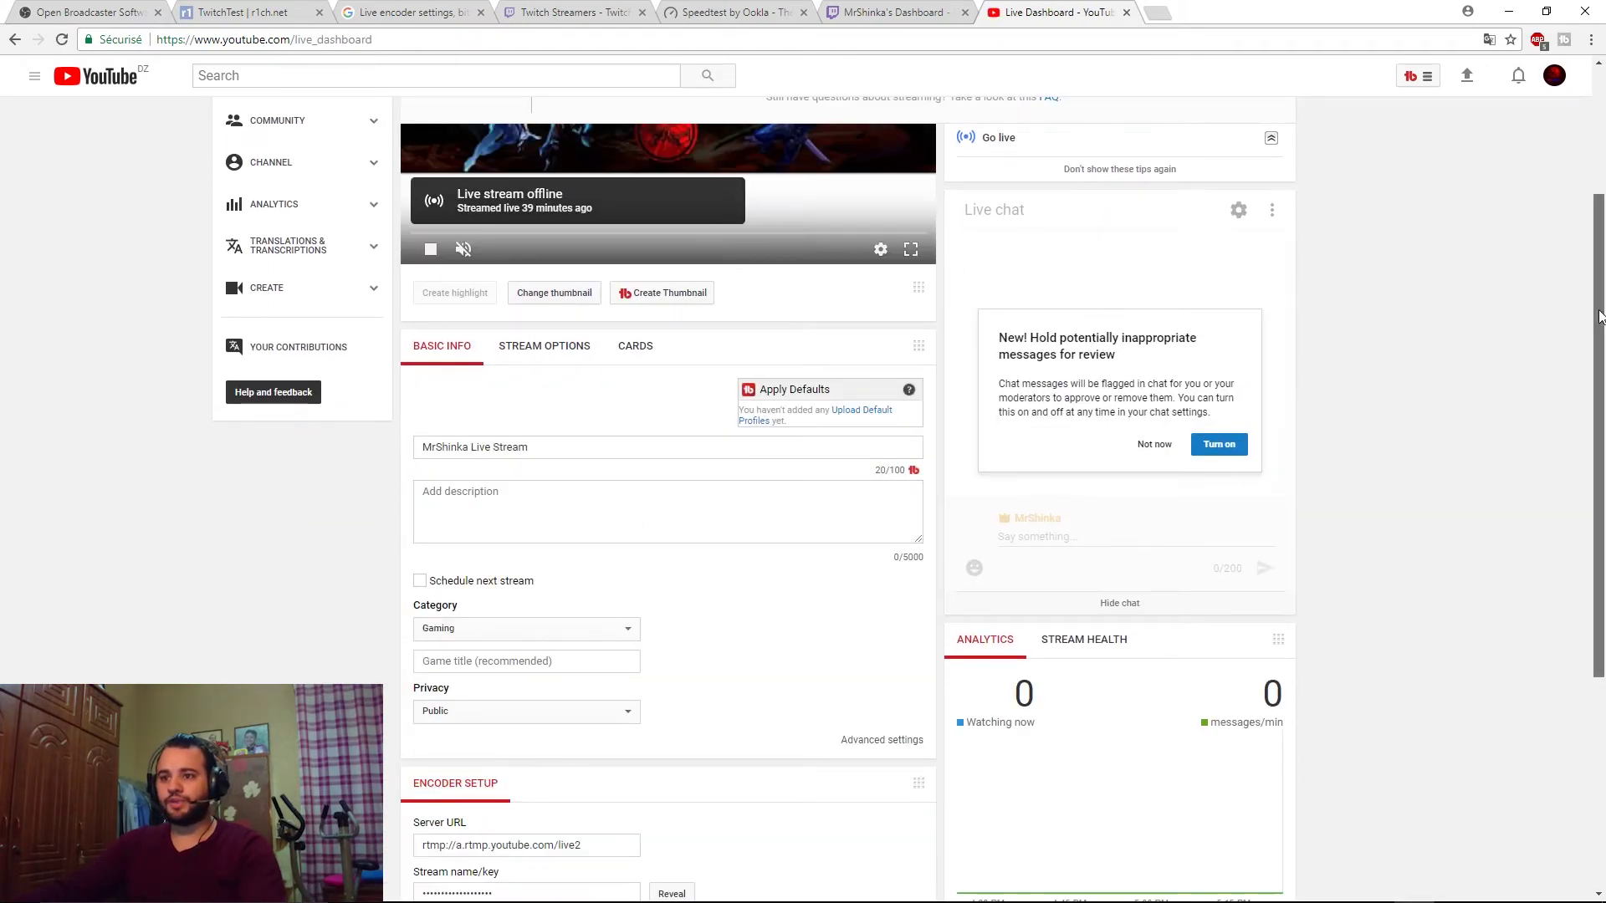
{"action": "scroll", "coordinate": [1583, 226], "scroll_direction": "up", "scroll_amount": 2}
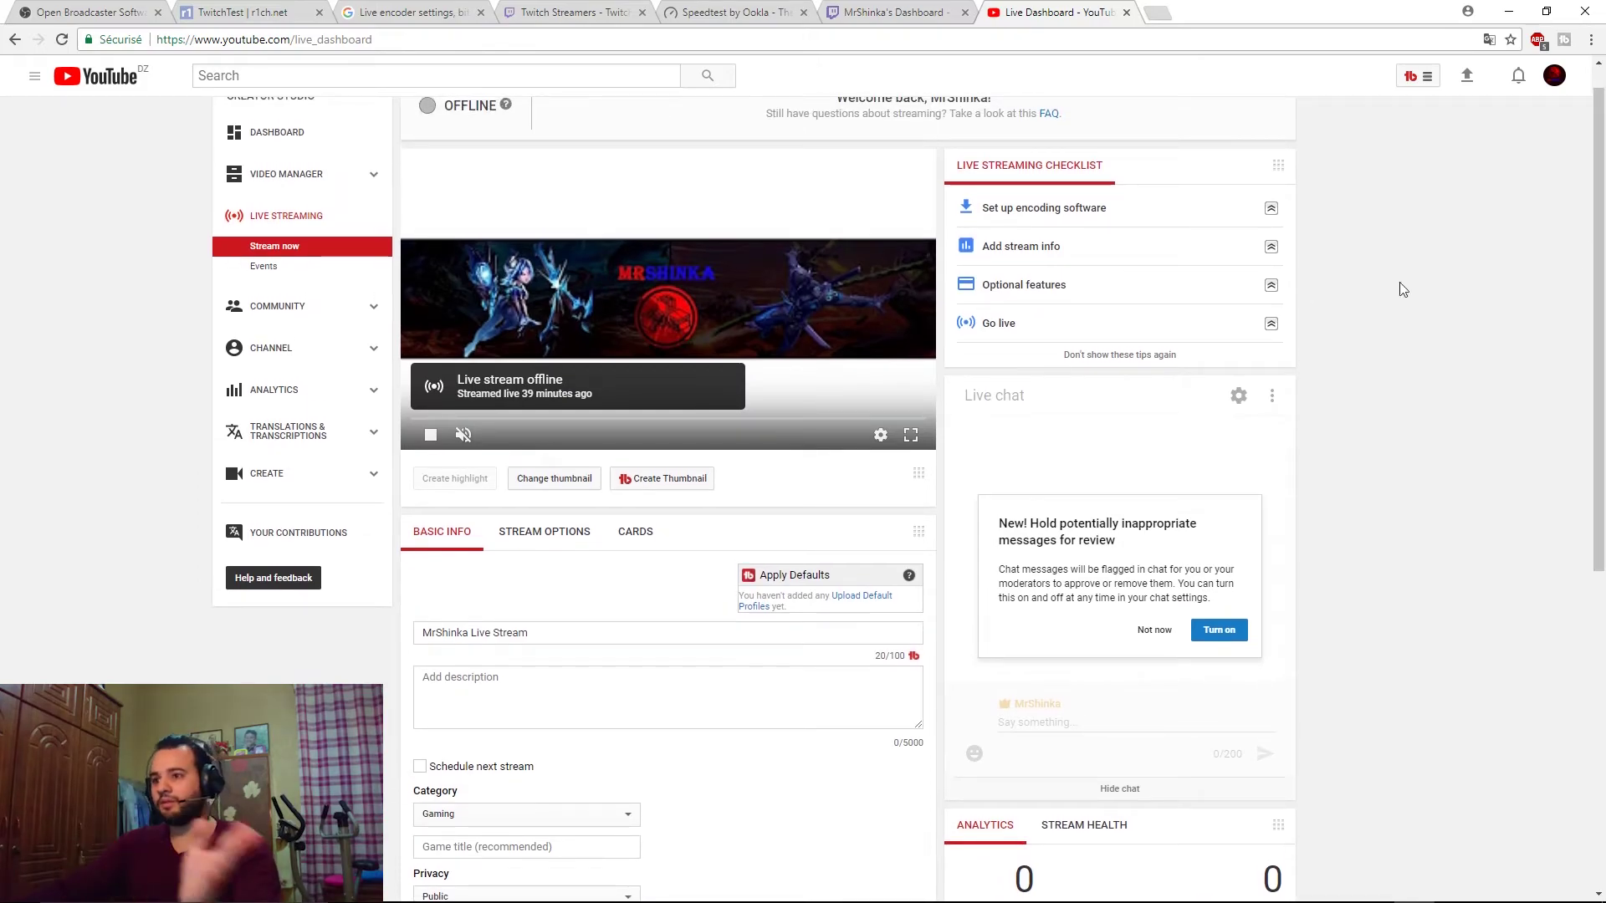
{"action": "scroll", "coordinate": [1170, 376], "scroll_direction": "down", "scroll_amount": 5}
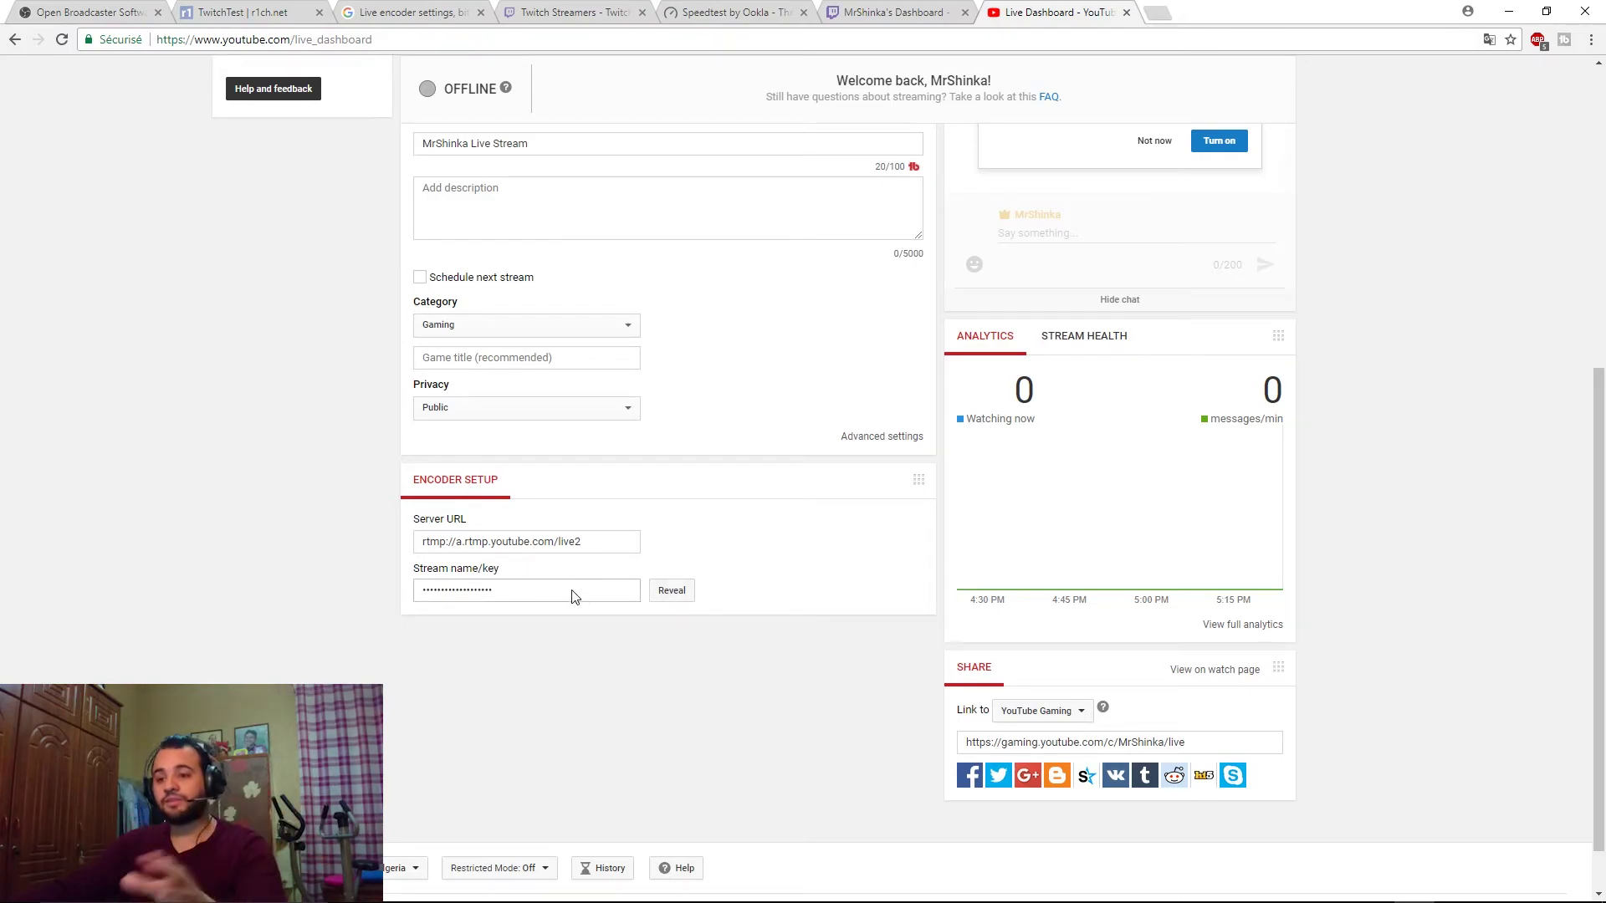
{"action": "mouse_move", "coordinate": [1168, 899]}
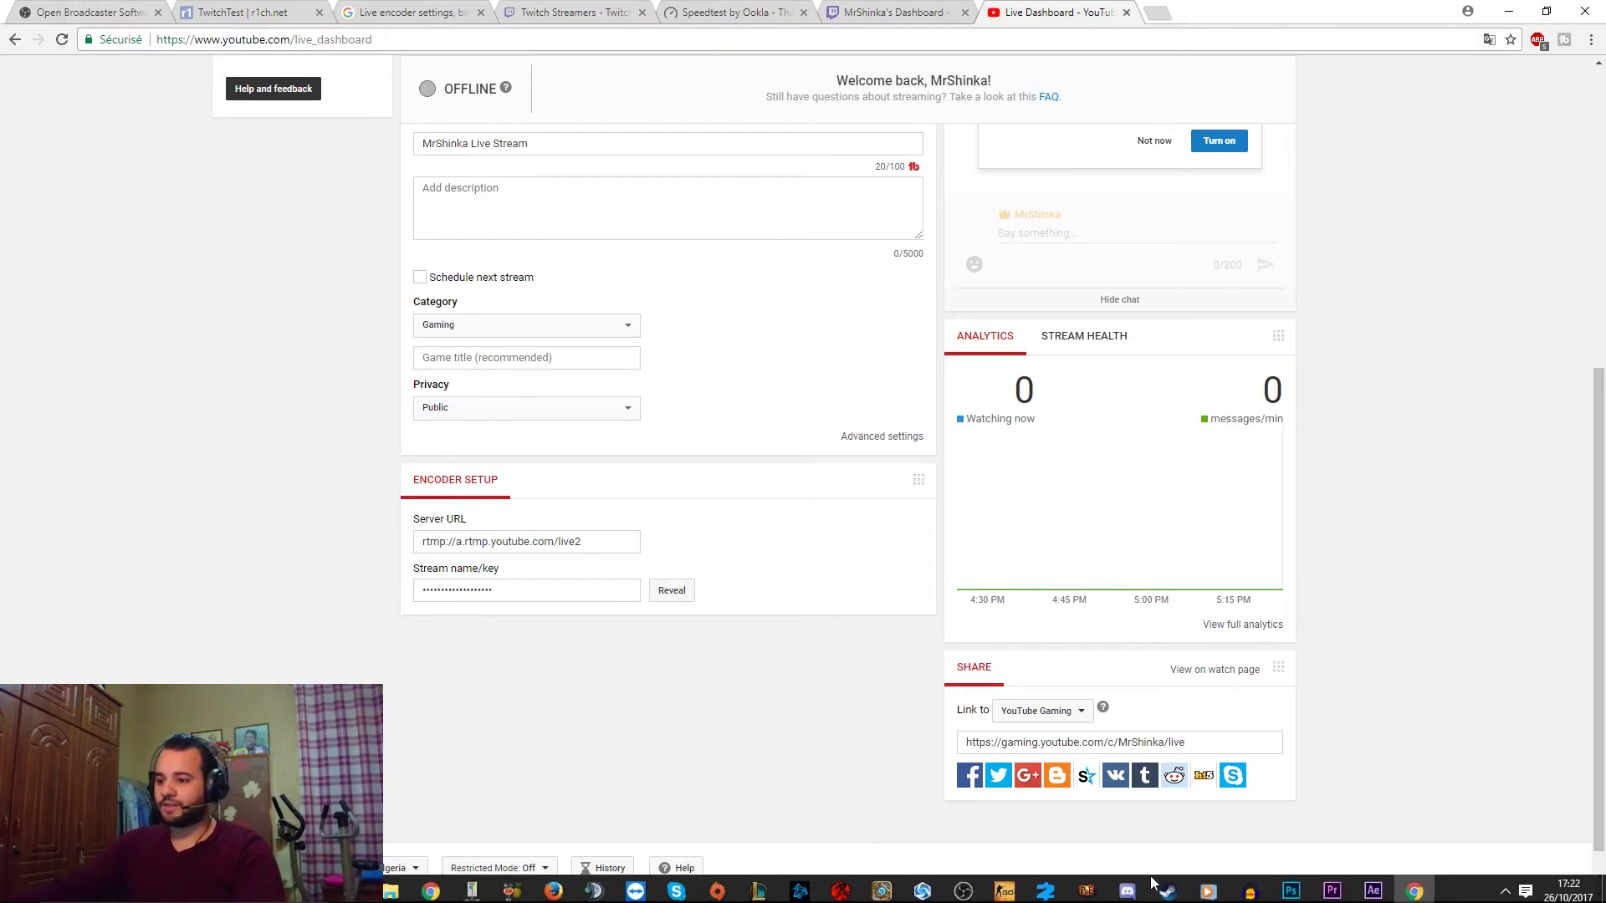
{"action": "left_click", "coordinate": [963, 888]}
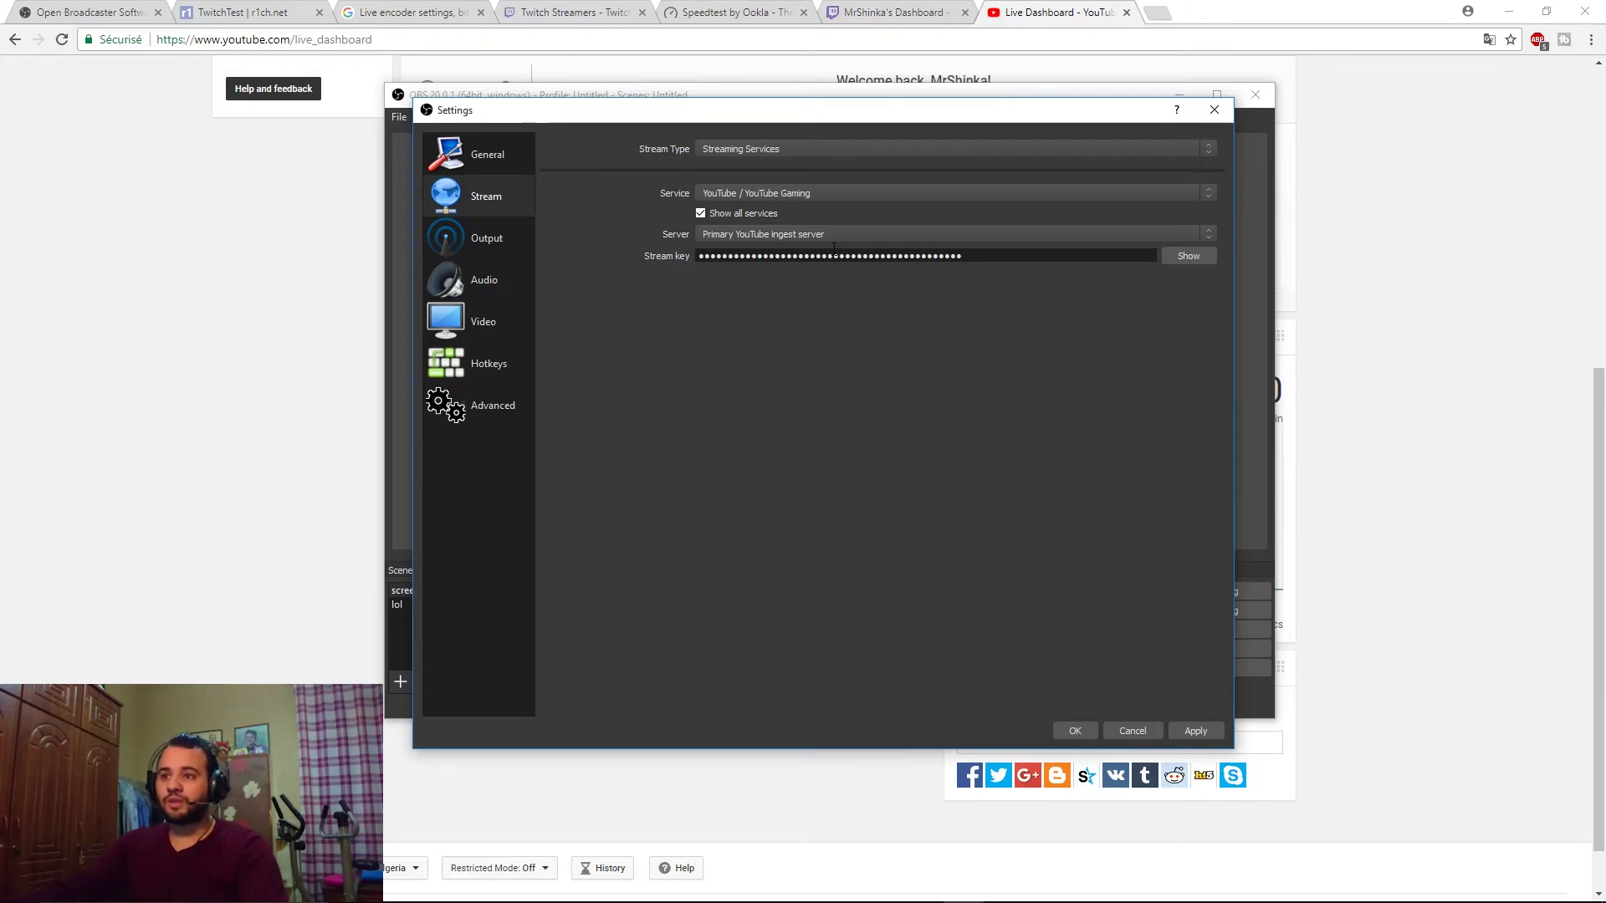
Step: Check the Speedtest result page in the browser, and minimise the browser and close the OBS settings without applying changes
{"action": "left_click", "coordinate": [730, 21]}
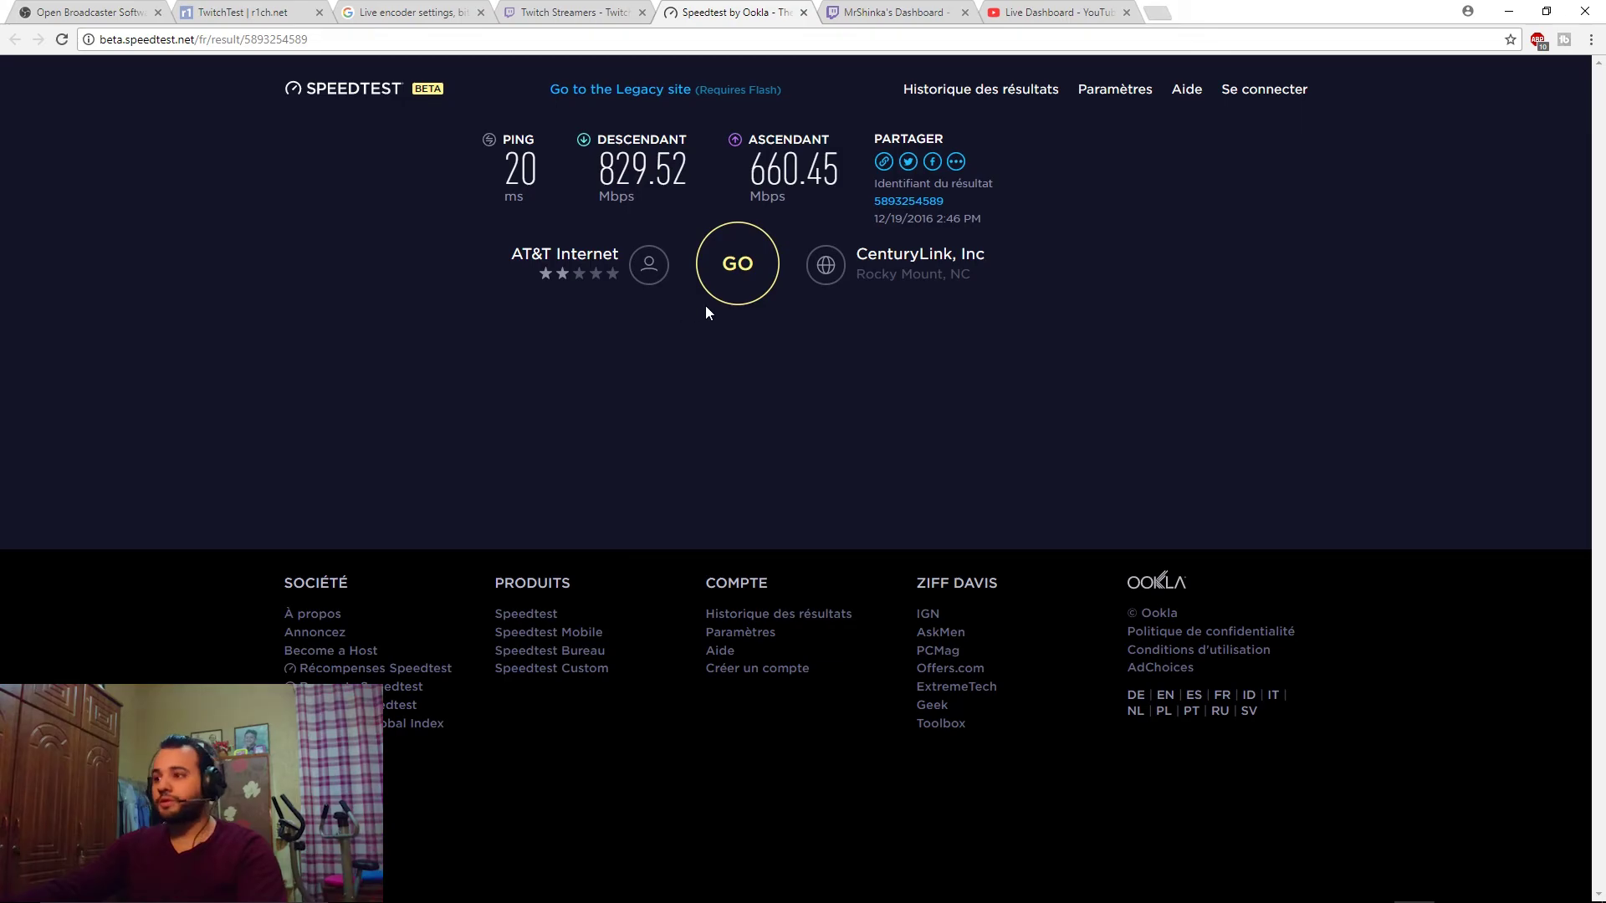
{"action": "left_click", "coordinate": [1508, 11]}
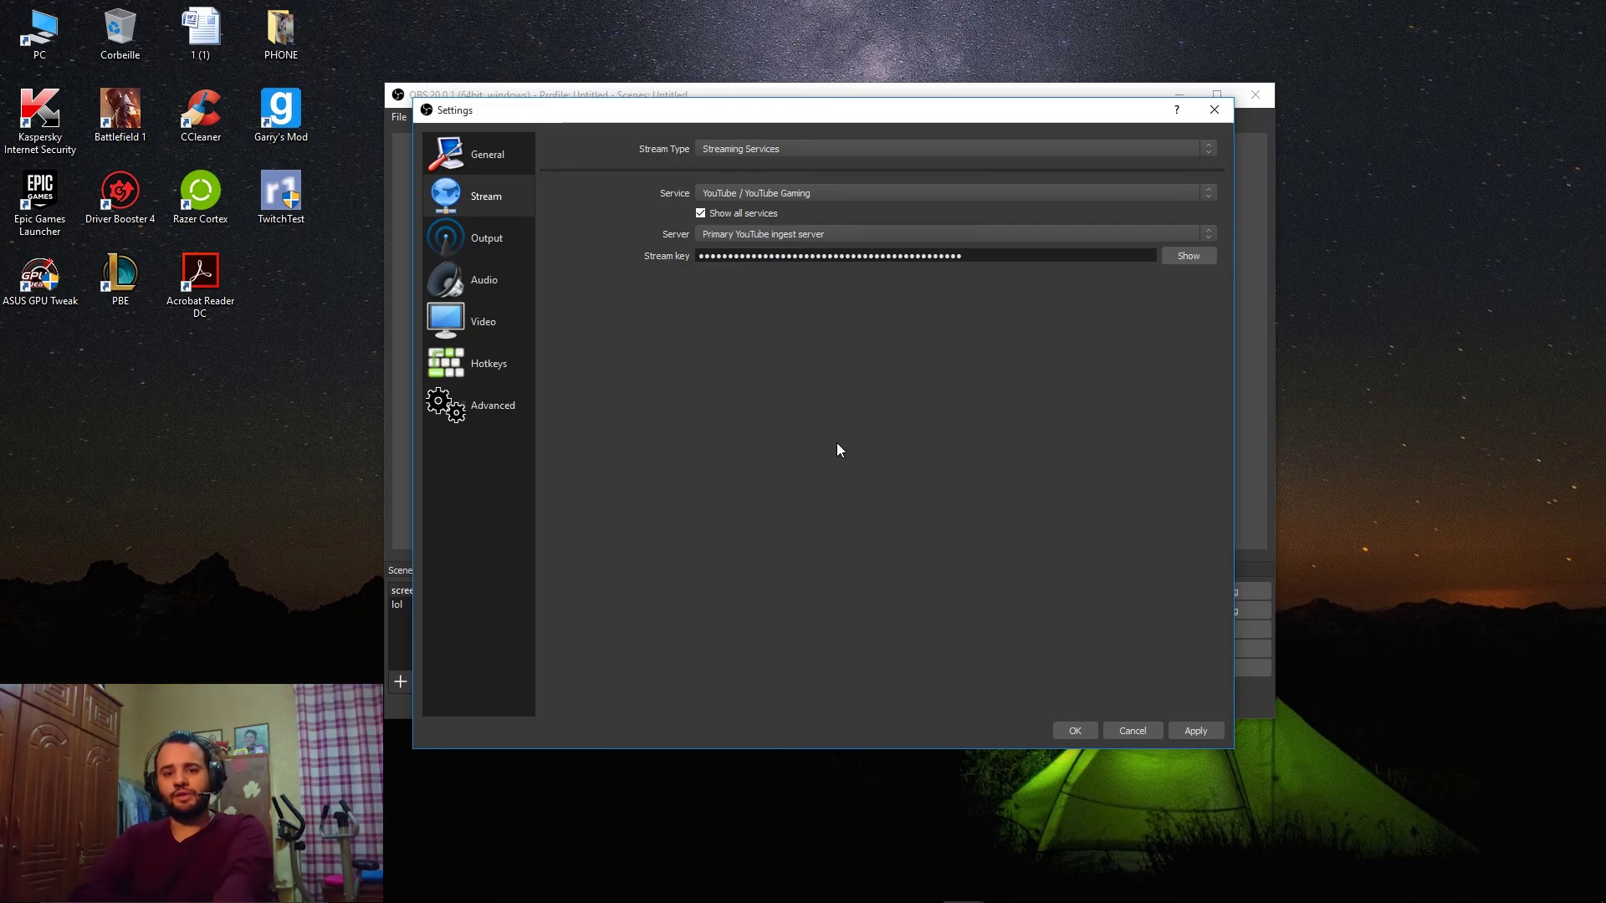
{"action": "key", "text": "Escape"}
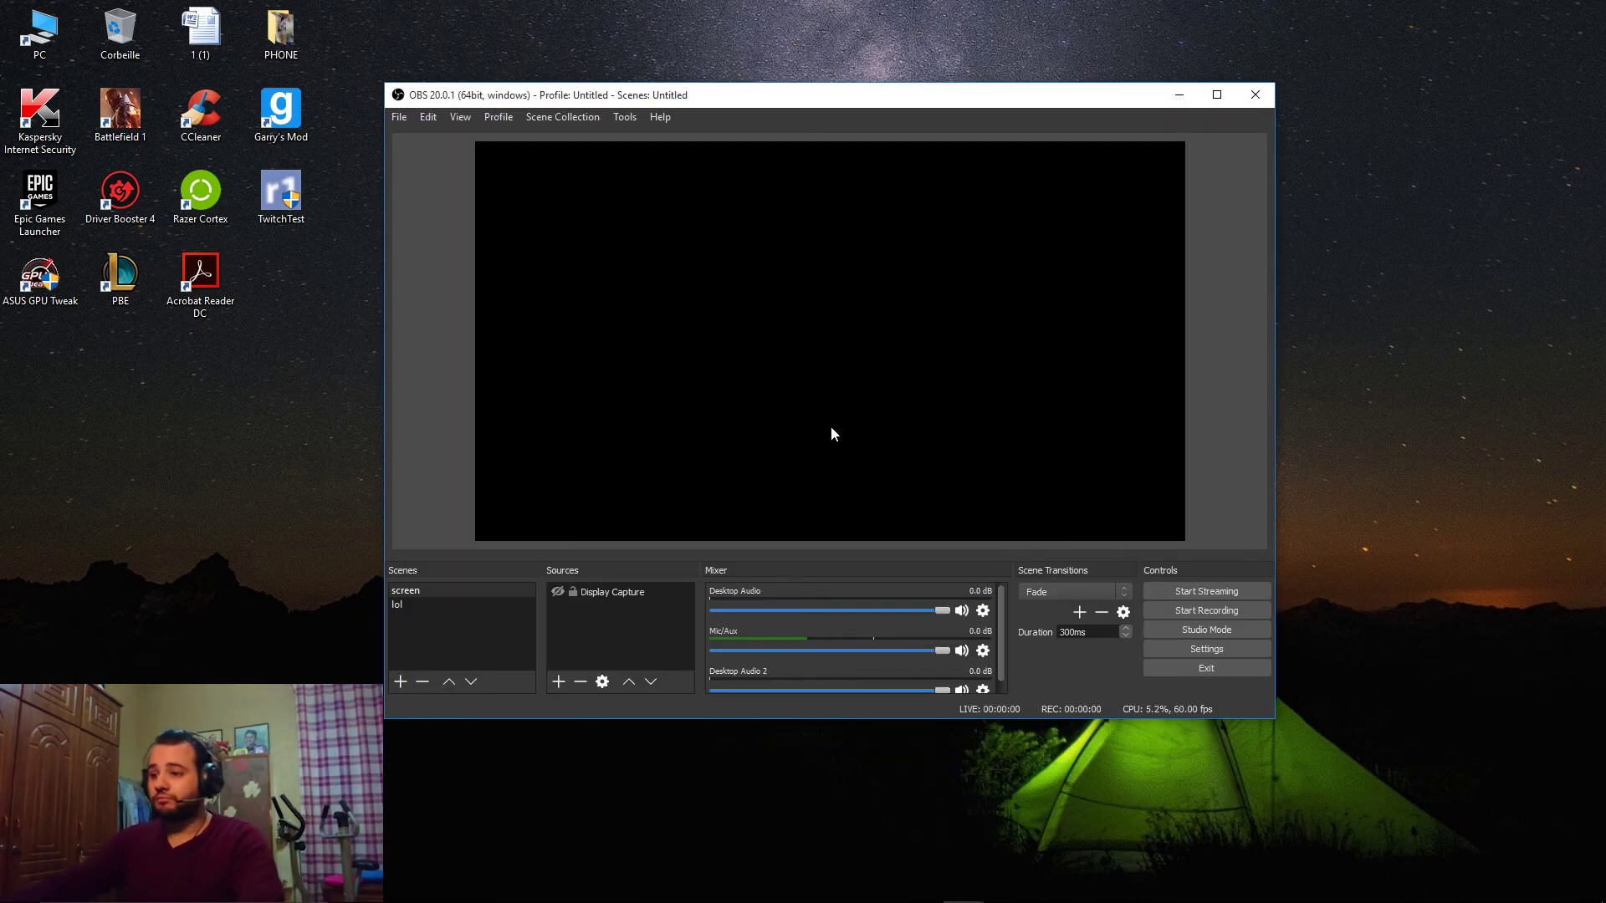